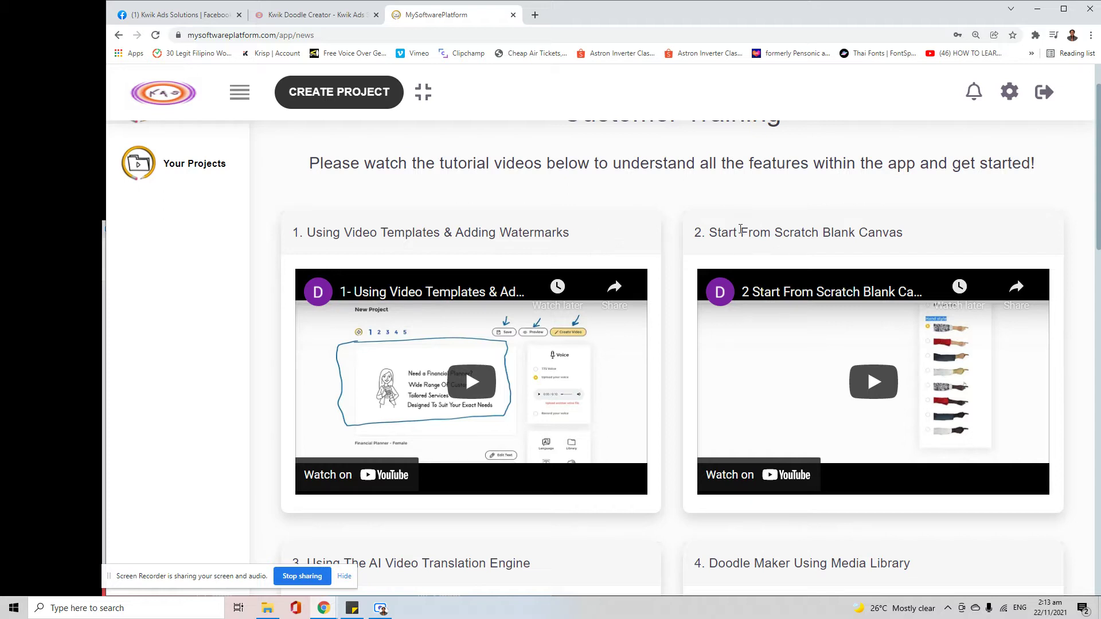
- Review the customer training video topics, from video templates and watermarks through timeline editing and transitions
drag(710, 231, 936, 226)
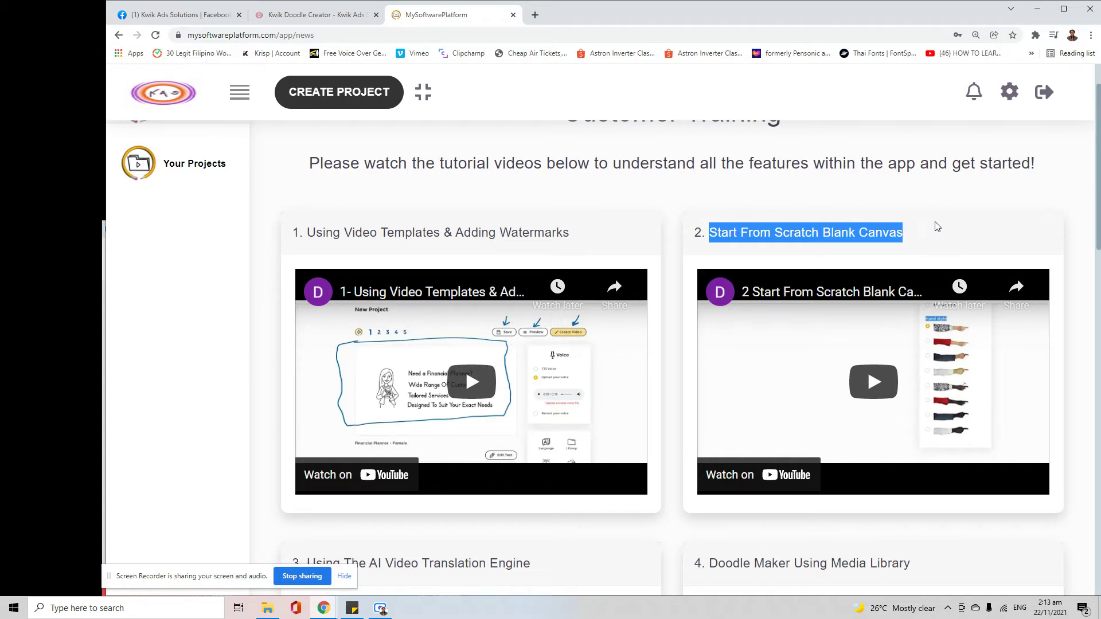
click(672, 237)
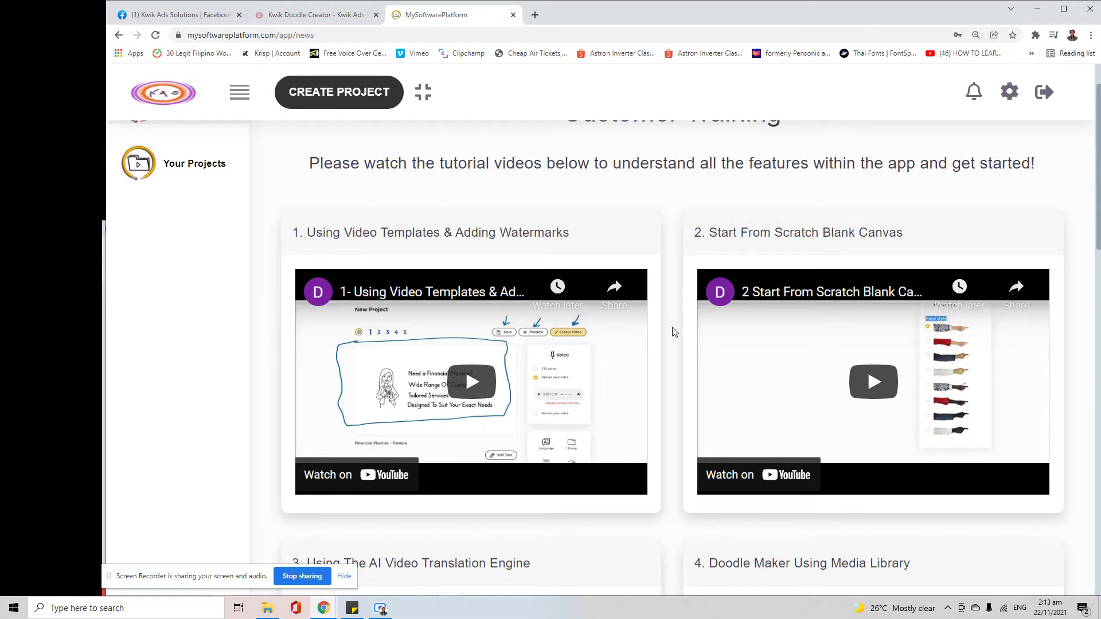
scroll(665, 322, down, 2)
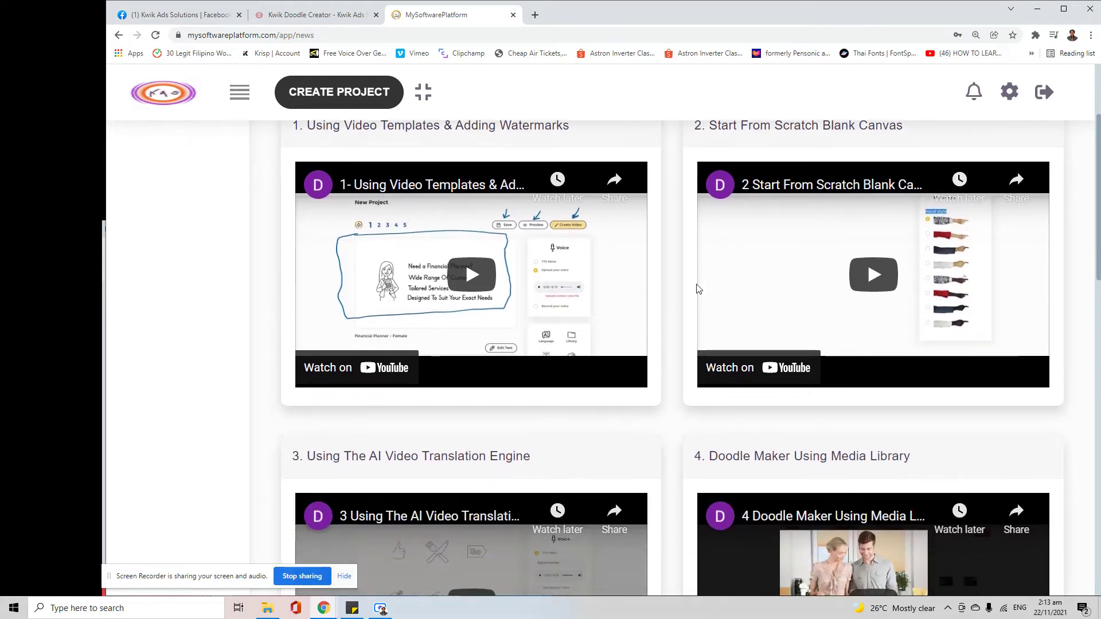
scroll(665, 322, down, 3)
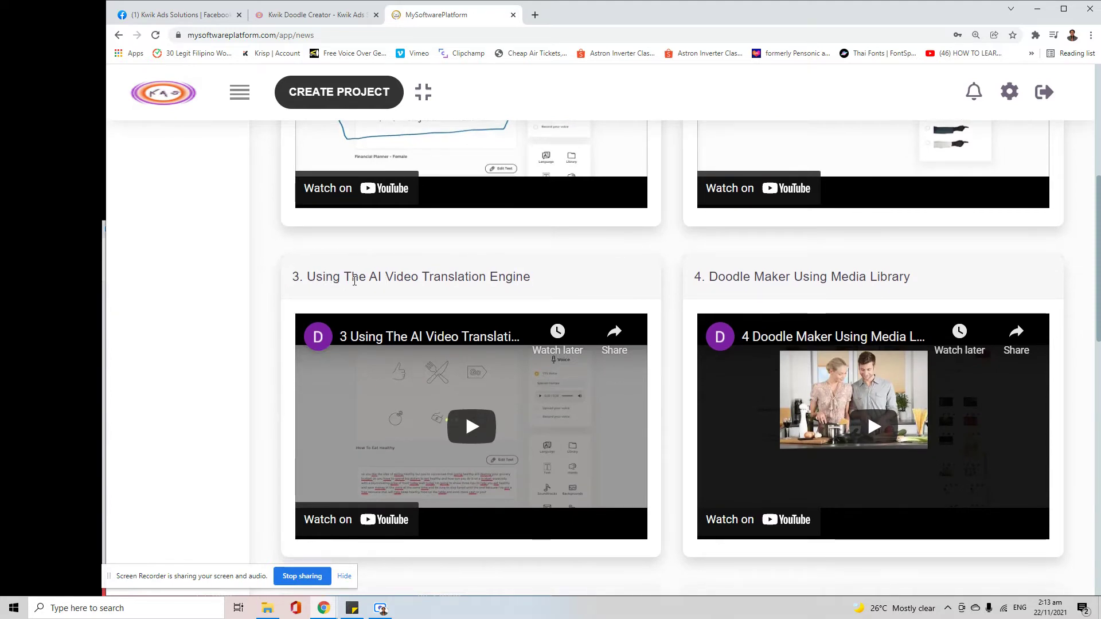
drag(418, 276, 527, 277)
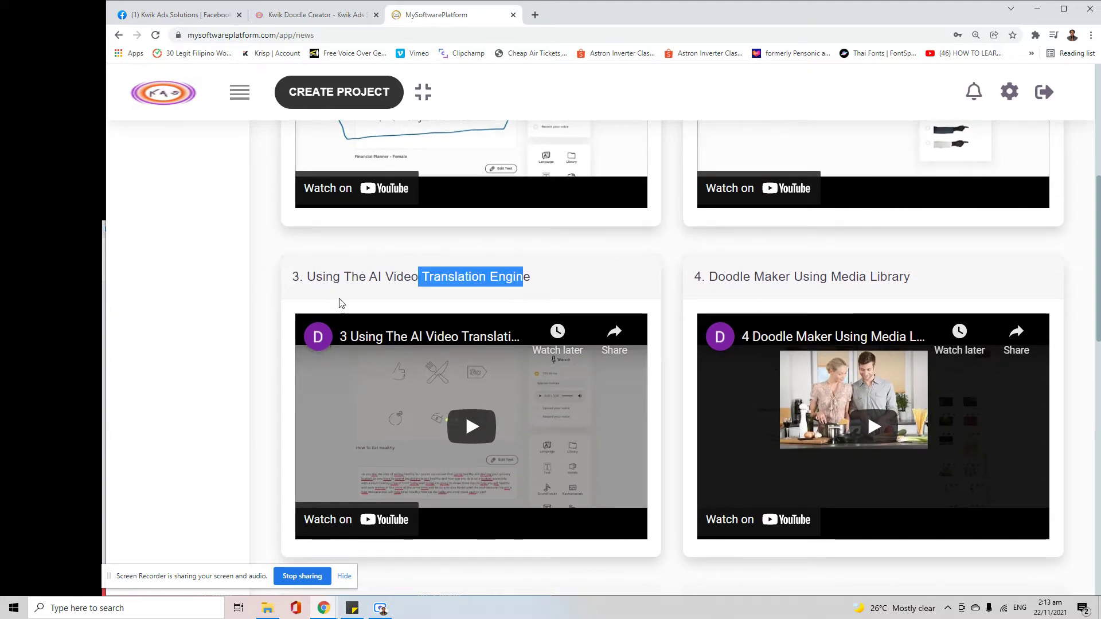
click(296, 298)
scroll(313, 300, down, 1)
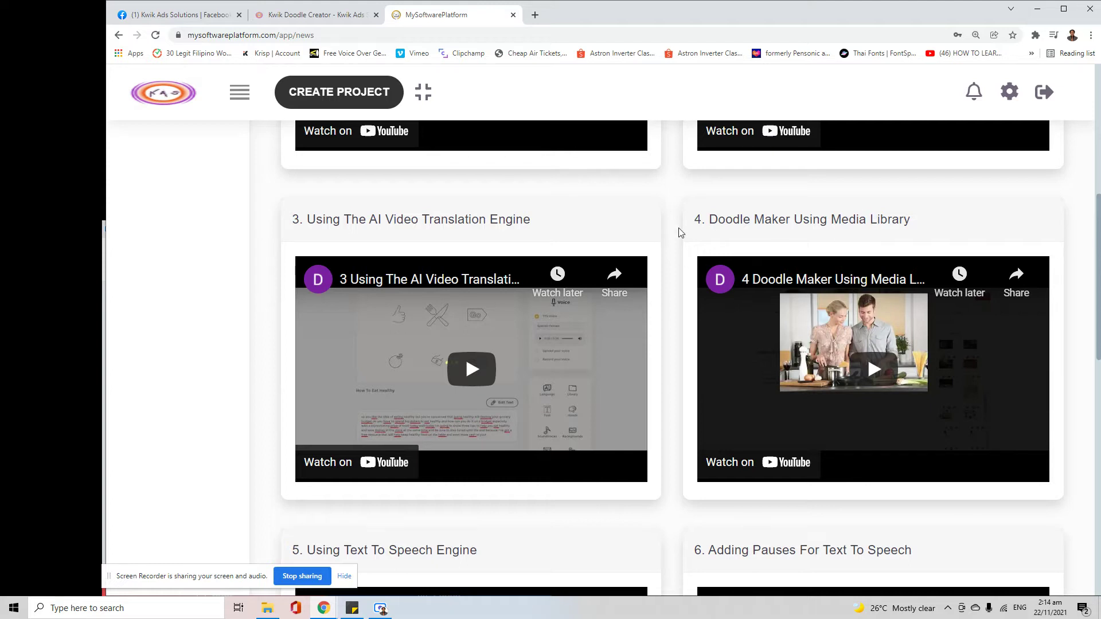
drag(694, 219, 923, 221)
click(933, 217)
scroll(933, 215, down, 4)
drag(305, 321, 433, 321)
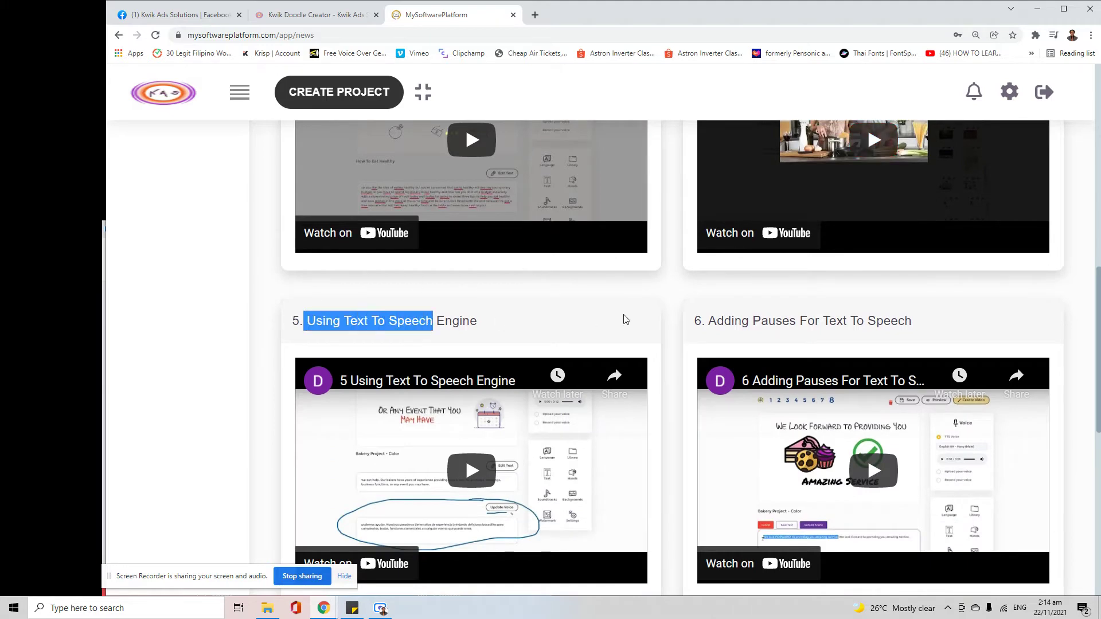
scroll(628, 319, down, 2)
drag(689, 226, 867, 220)
scroll(630, 298, down, 3)
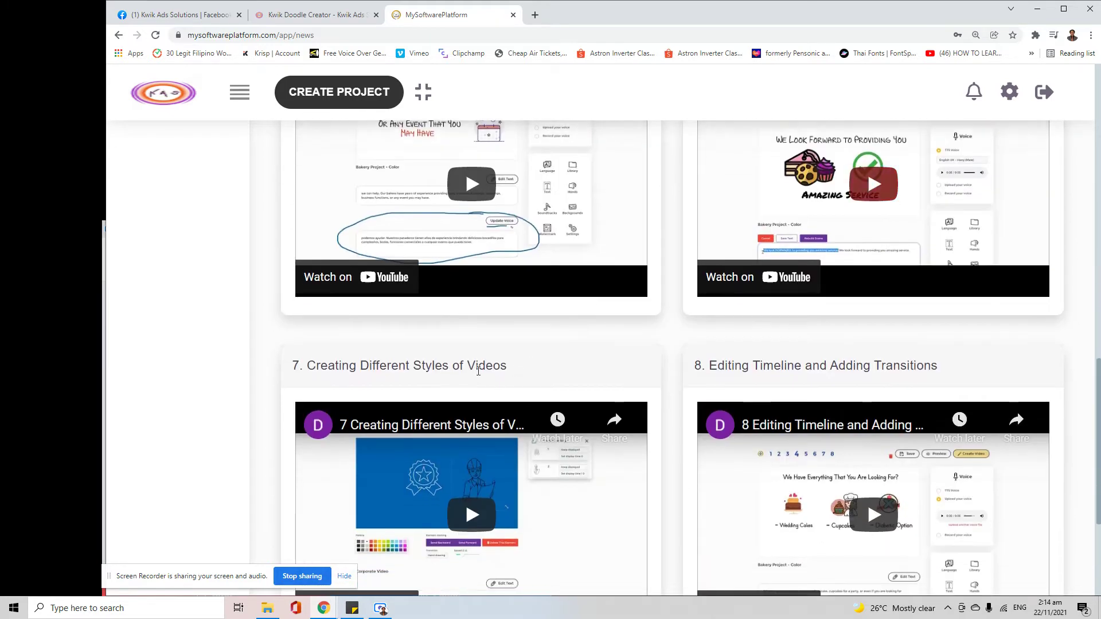
drag(298, 364, 471, 380)
scroll(619, 364, down, 2)
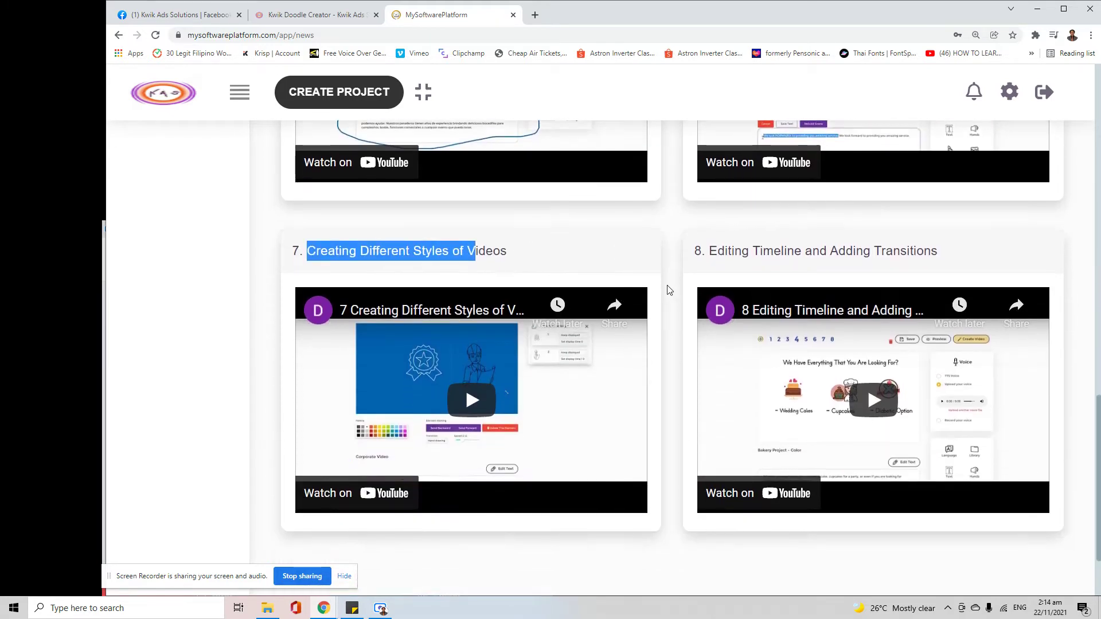
drag(694, 250, 801, 252)
scroll(574, 364, down, 2)
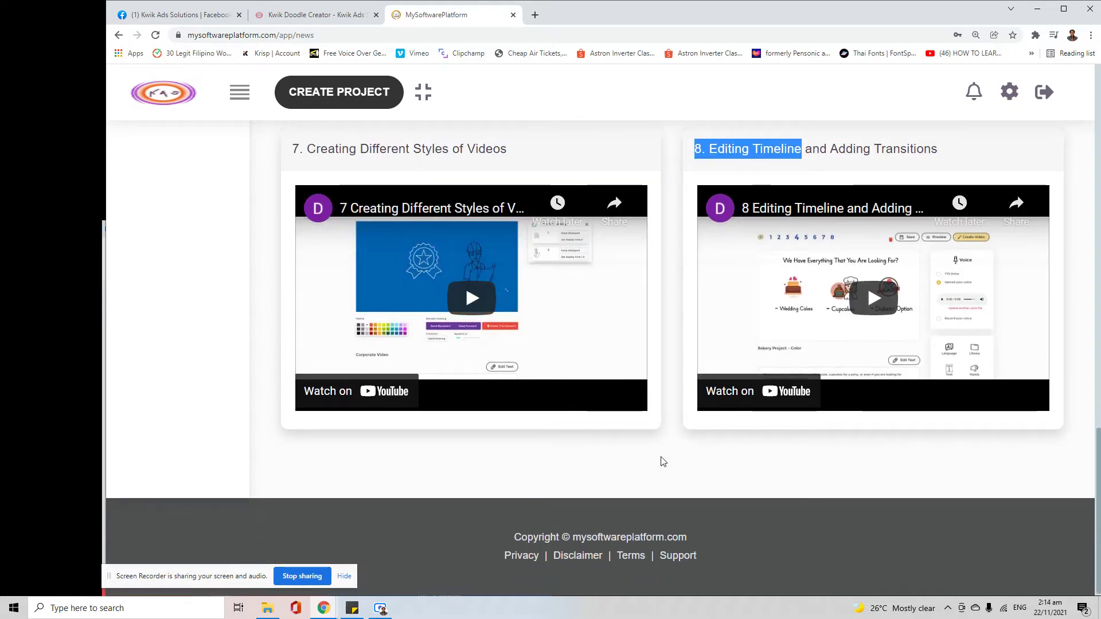
click(671, 395)
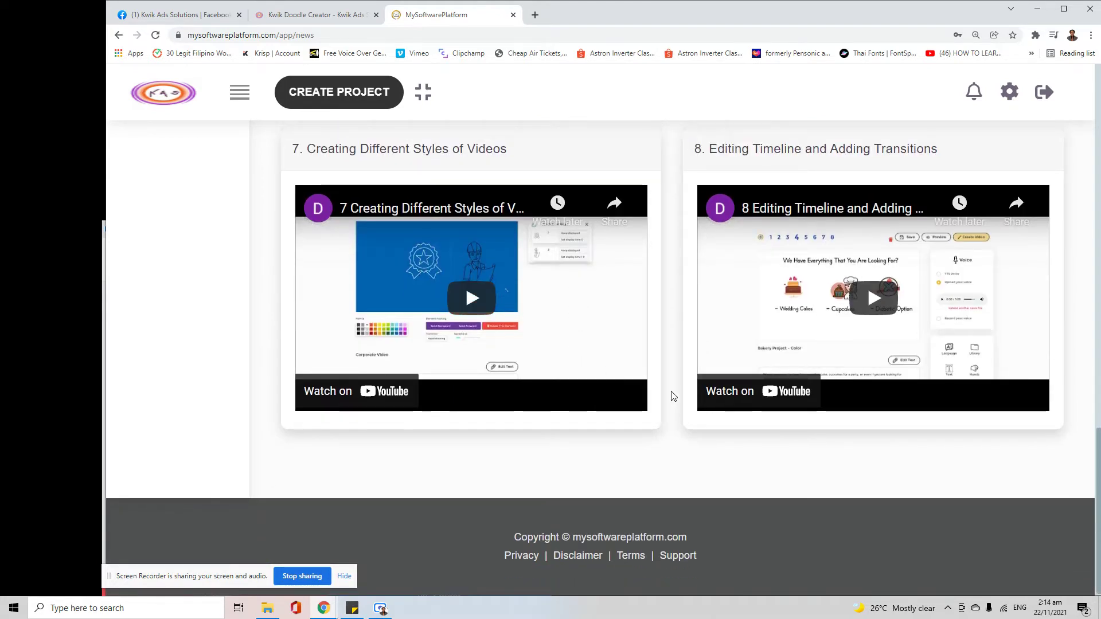
scroll(672, 396, up, 6)
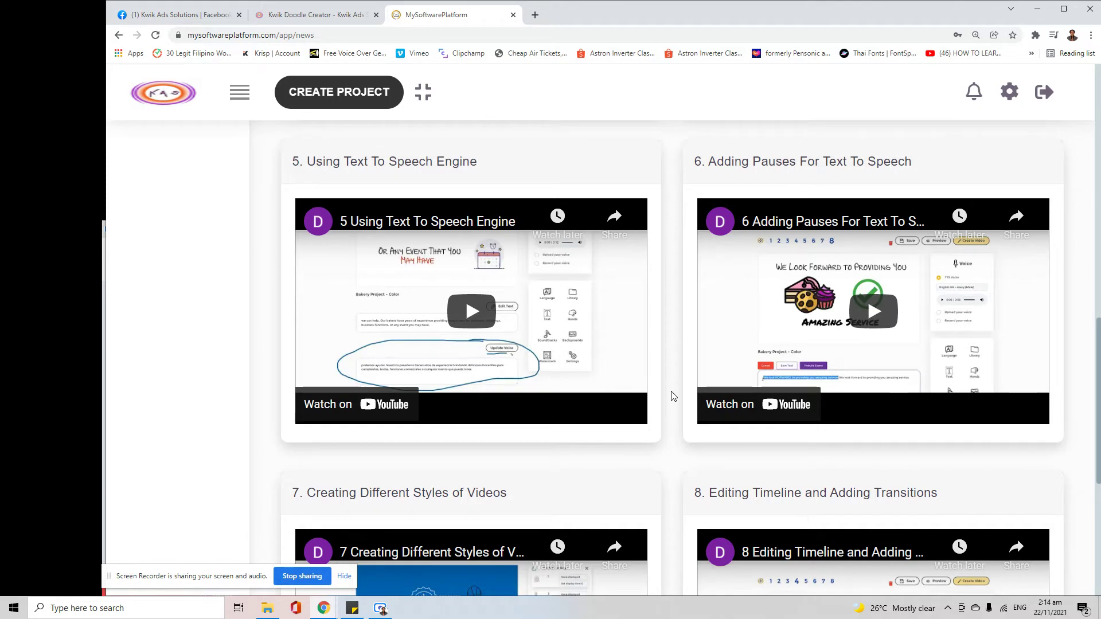
scroll(672, 396, up, 10)
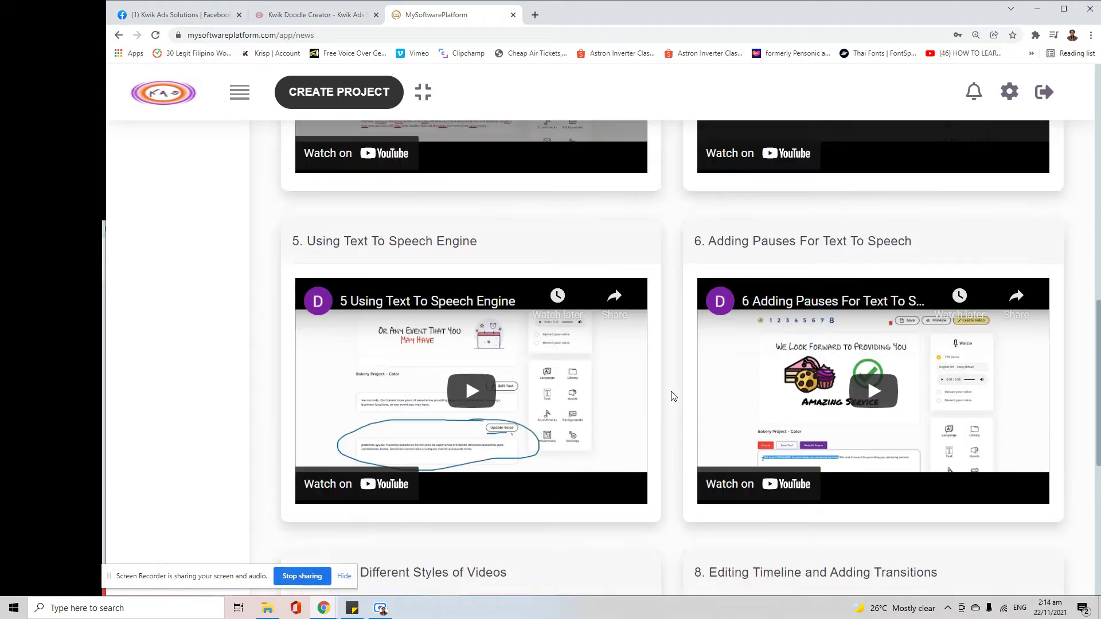
scroll(673, 396, up, 4)
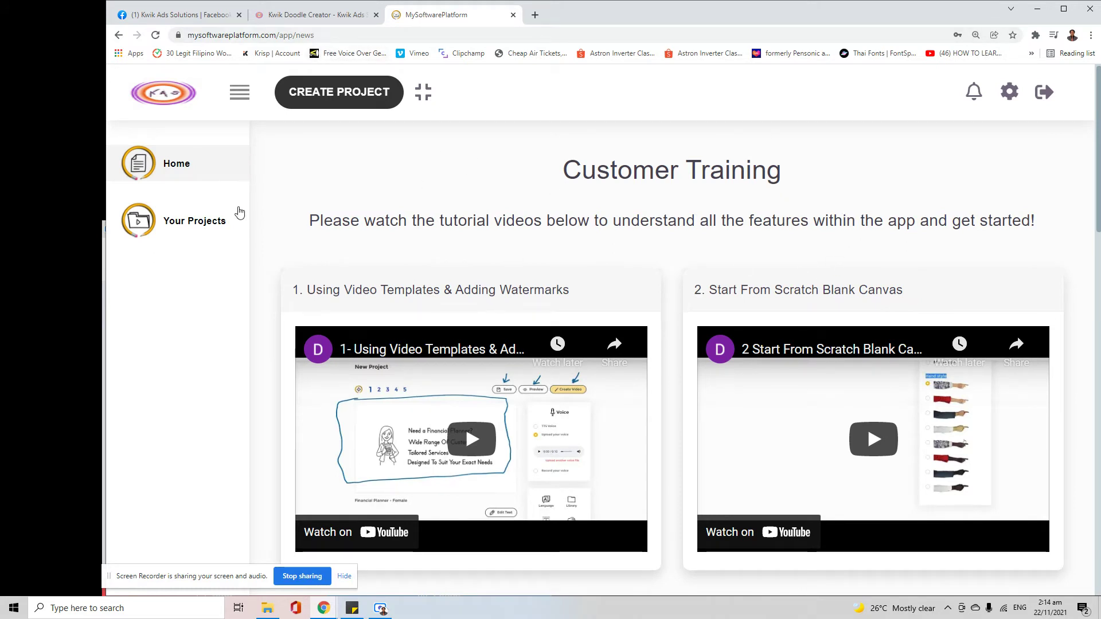
- Start creating a project, review the three creation methods, and choose a new project from scratch
click(334, 102)
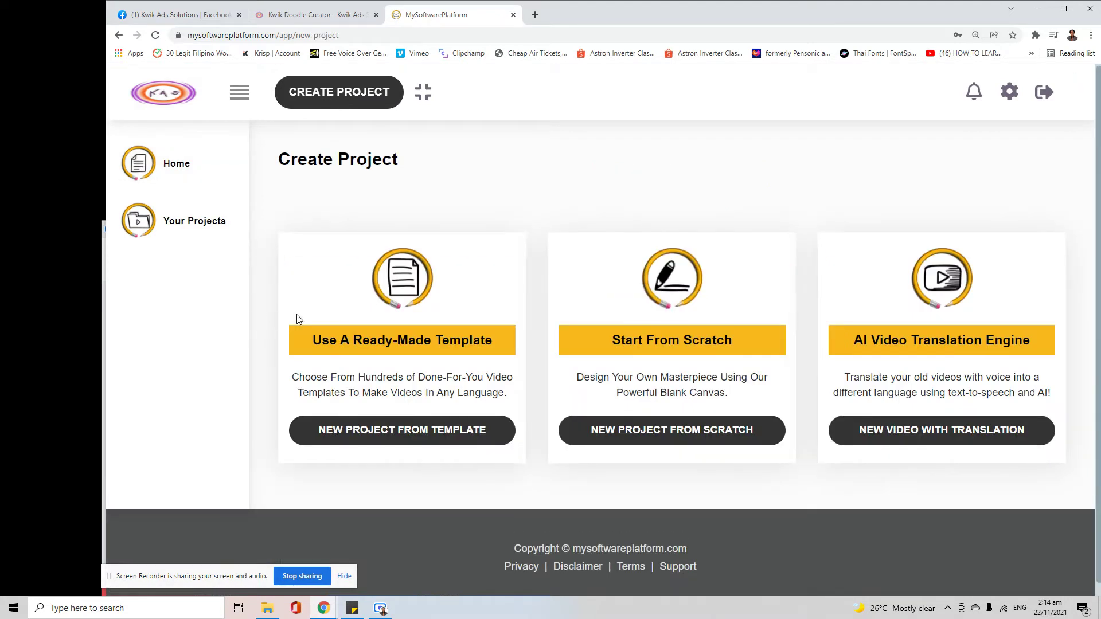
drag(320, 335, 642, 343)
click(326, 351)
drag(312, 340, 443, 343)
drag(590, 335, 1072, 337)
click(844, 343)
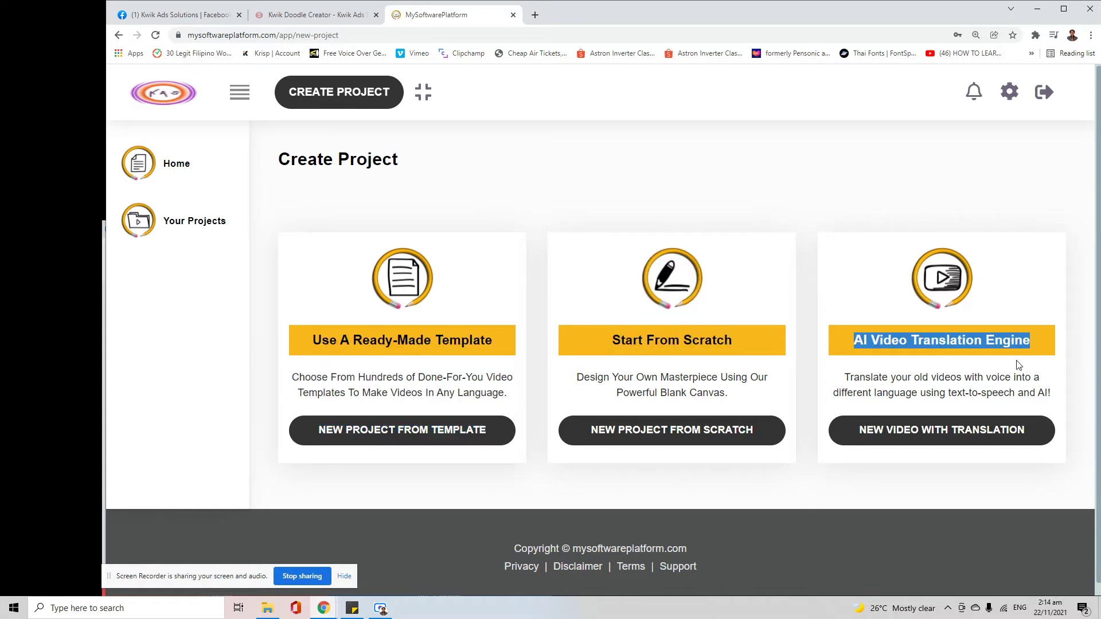
click(1056, 352)
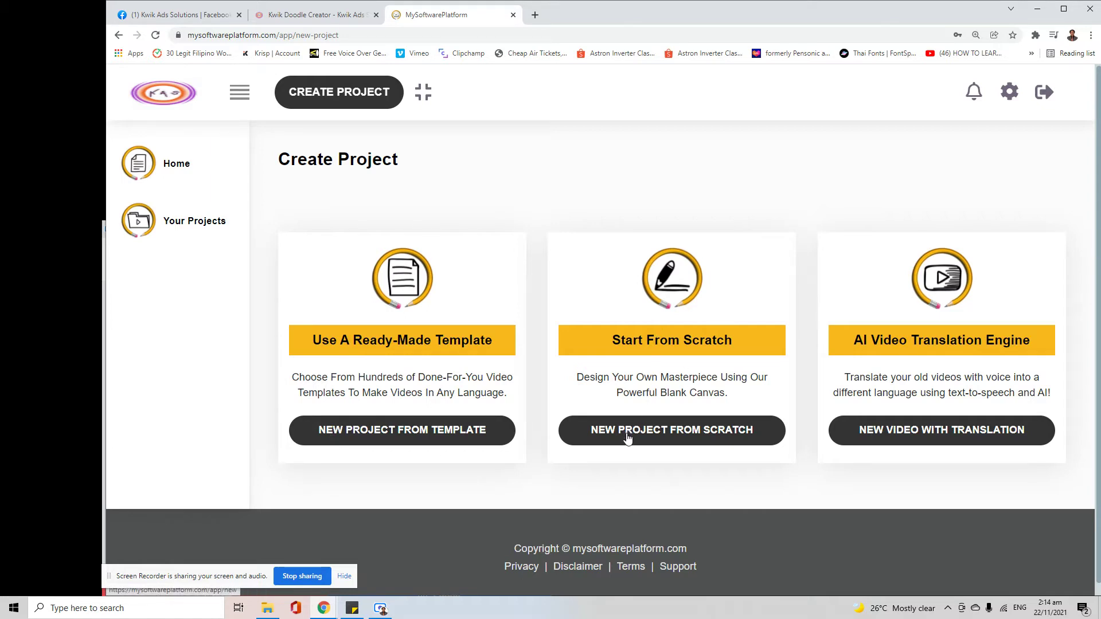
click(781, 429)
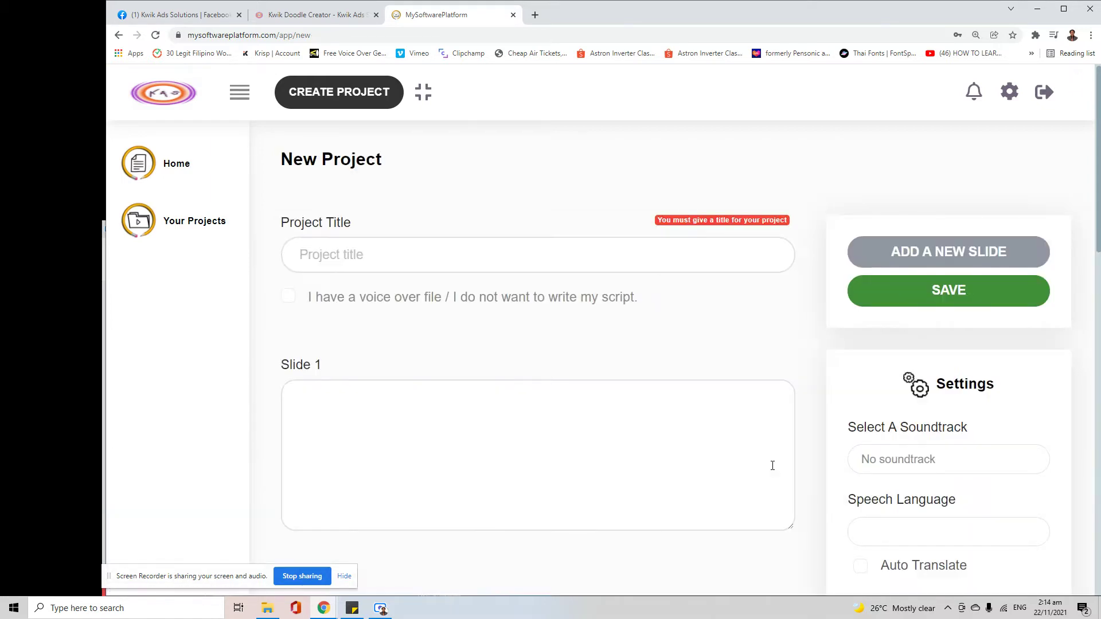
- Title the new project "Beatriz Farm Lots" and leave the voice-over file option unselected
click(411, 246)
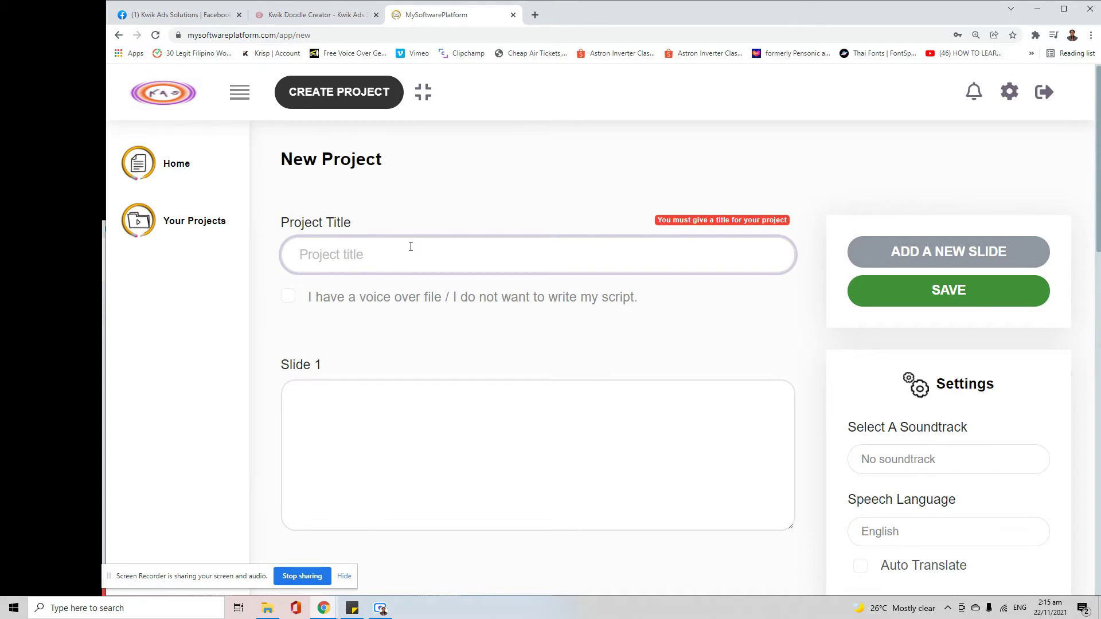
text(Beatri)
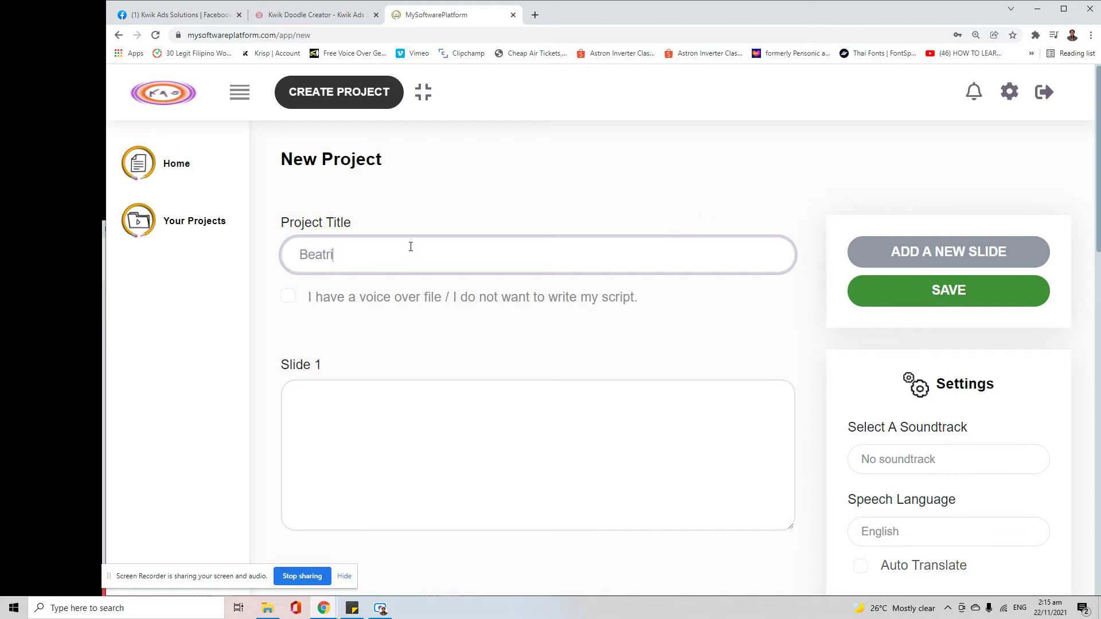
text(z Farm Lots)
drag(305, 300, 614, 312)
click(669, 308)
click(451, 332)
click(615, 312)
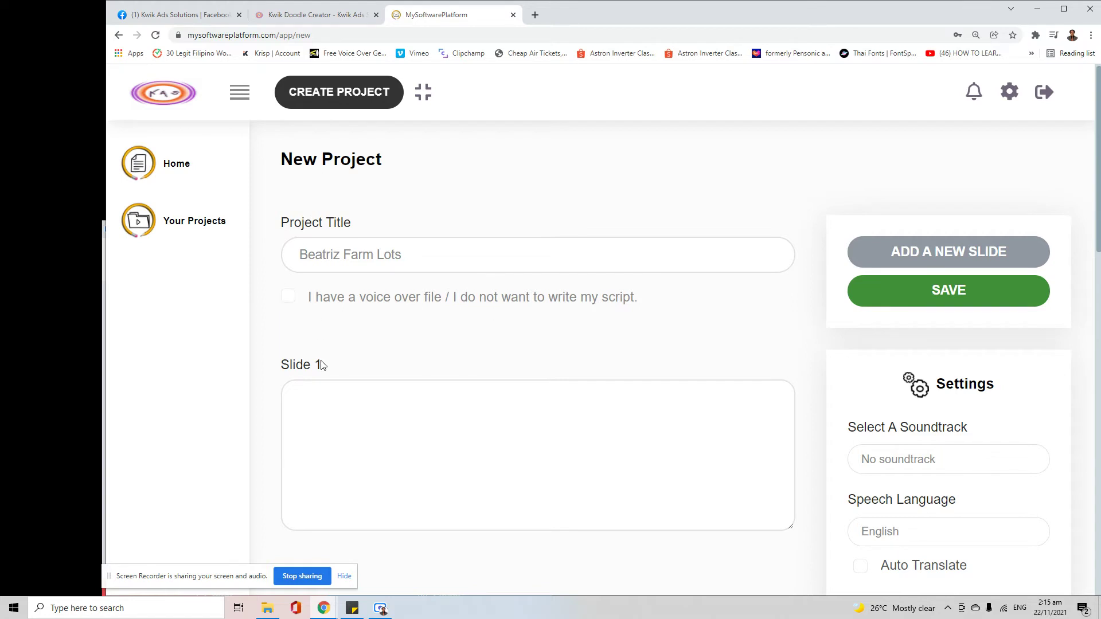
- Write the slide 1 script: "Welcome to beatriz farm lots! We have a wide range of options for you to choose from."
drag(278, 361, 351, 369)
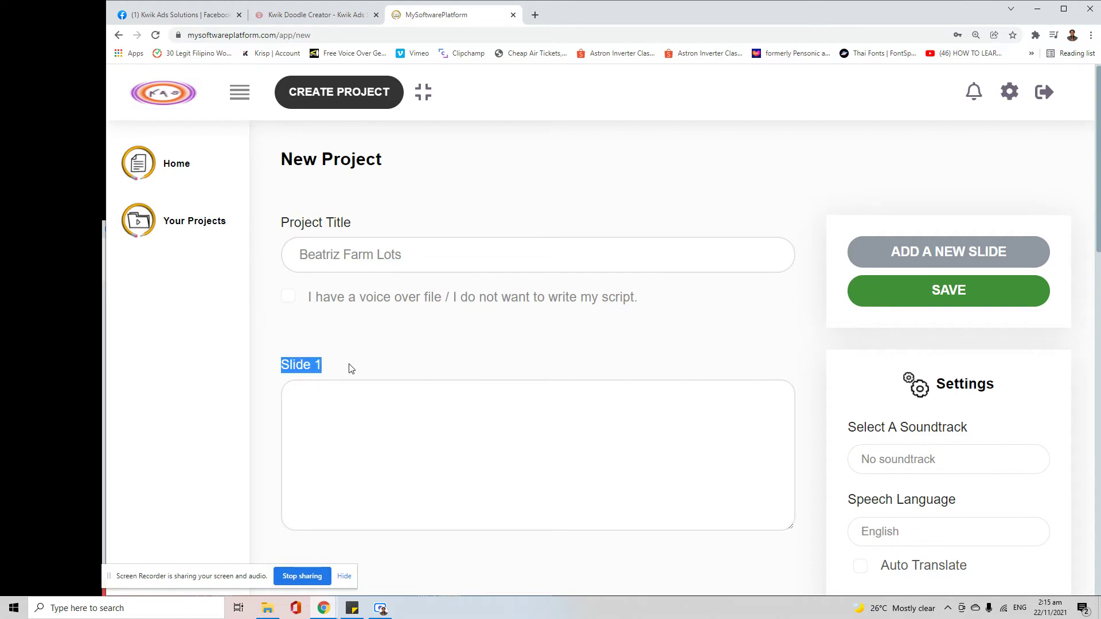
click(315, 407)
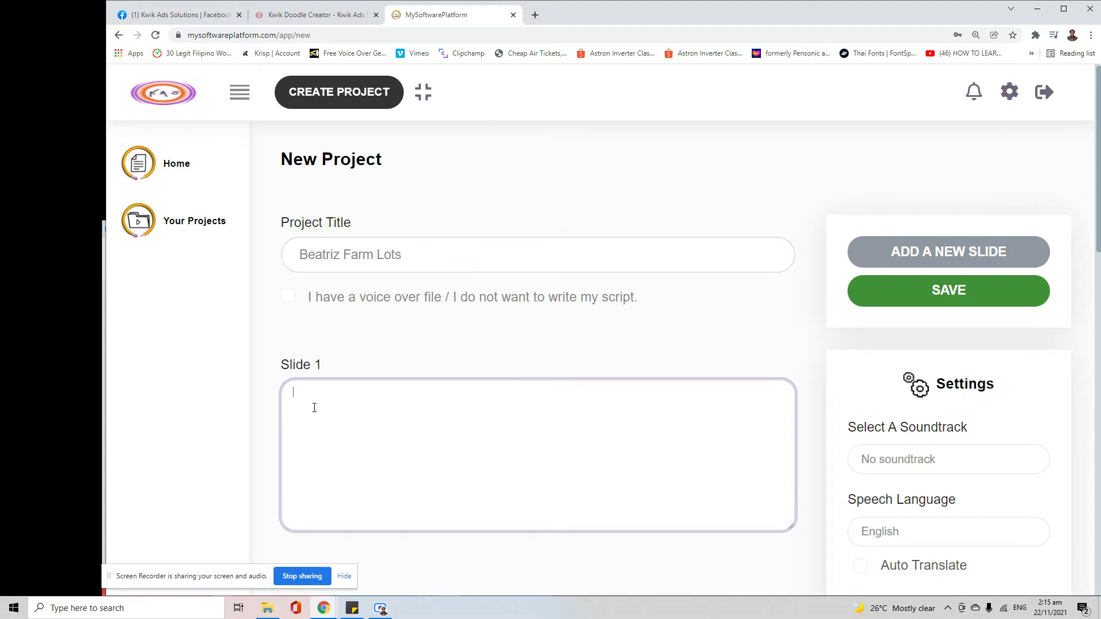
text(Welcome to beatriz)
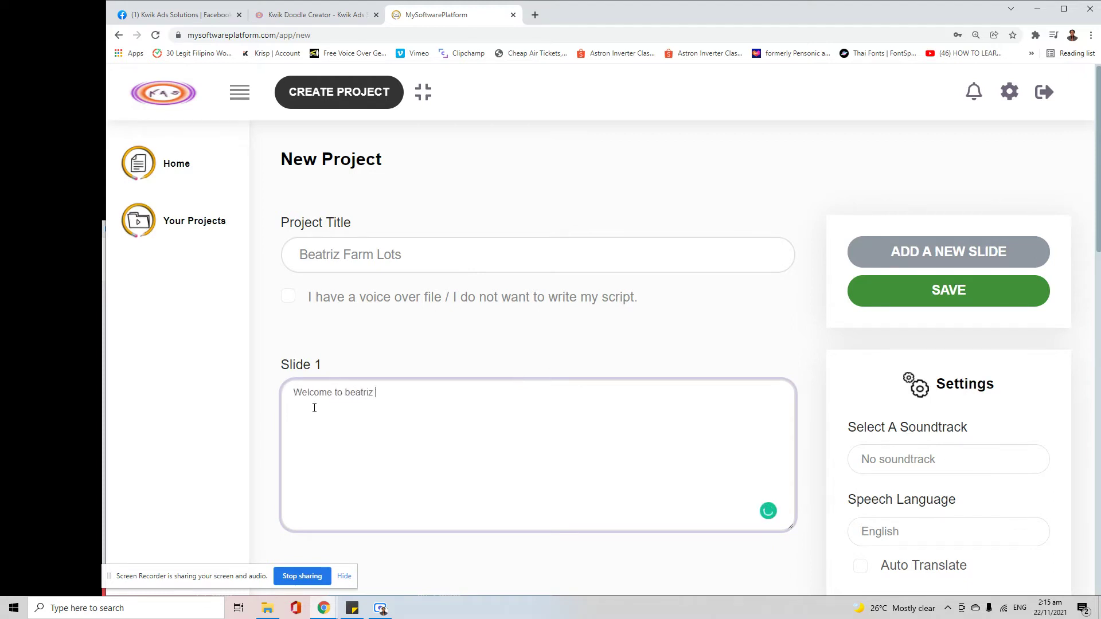
text( farm lotes! )
text(We h)
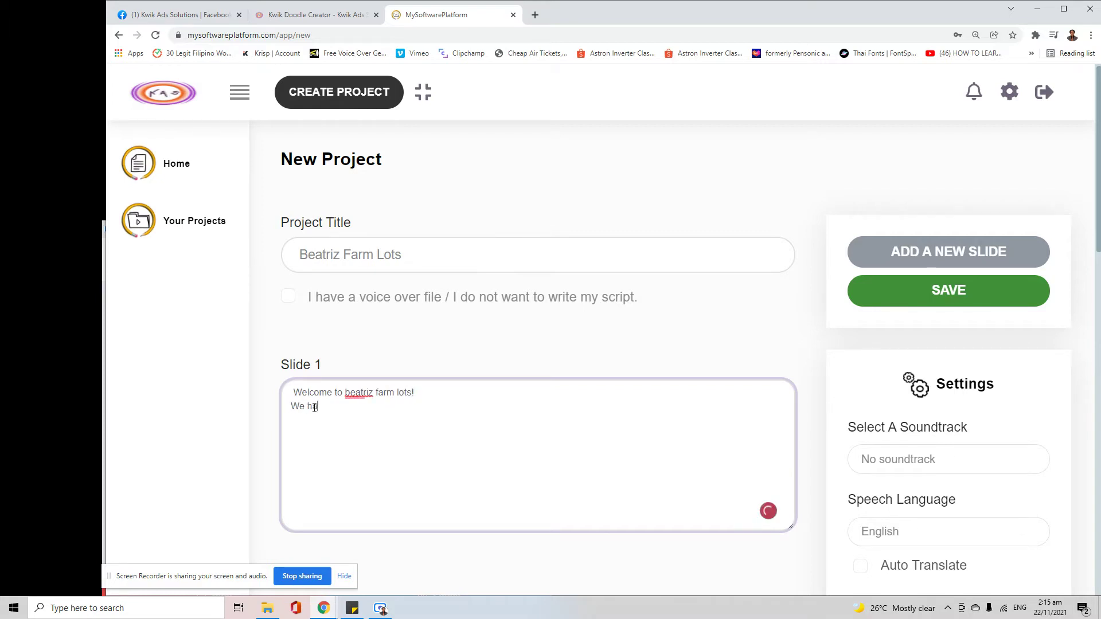
text(ave a wide range of options )
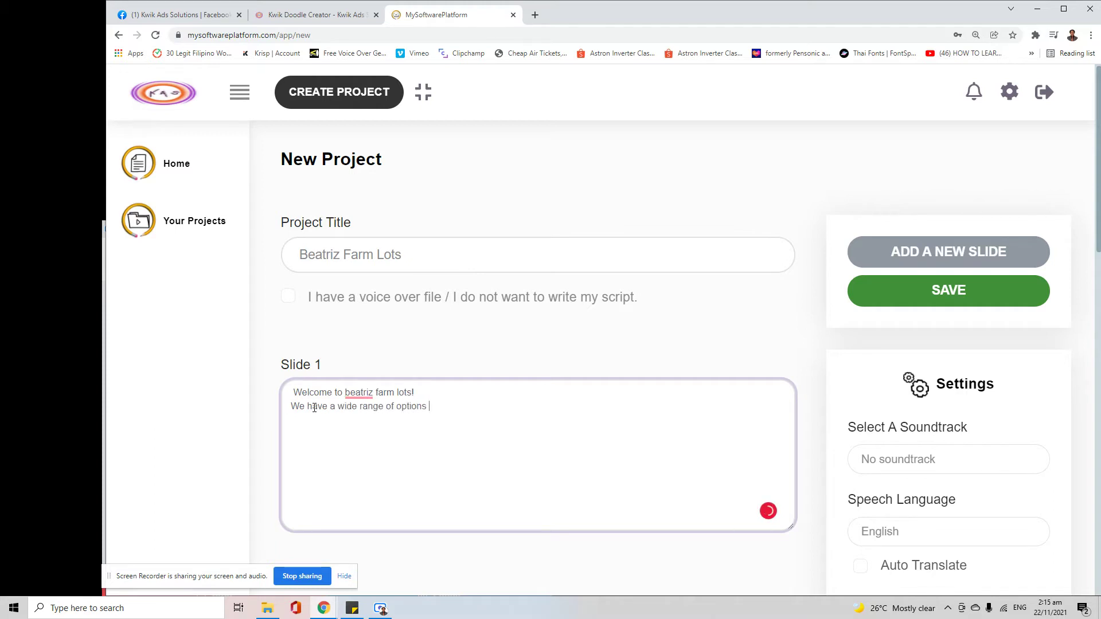
text(for you c)
key(BackSpace)
text(to choose from)
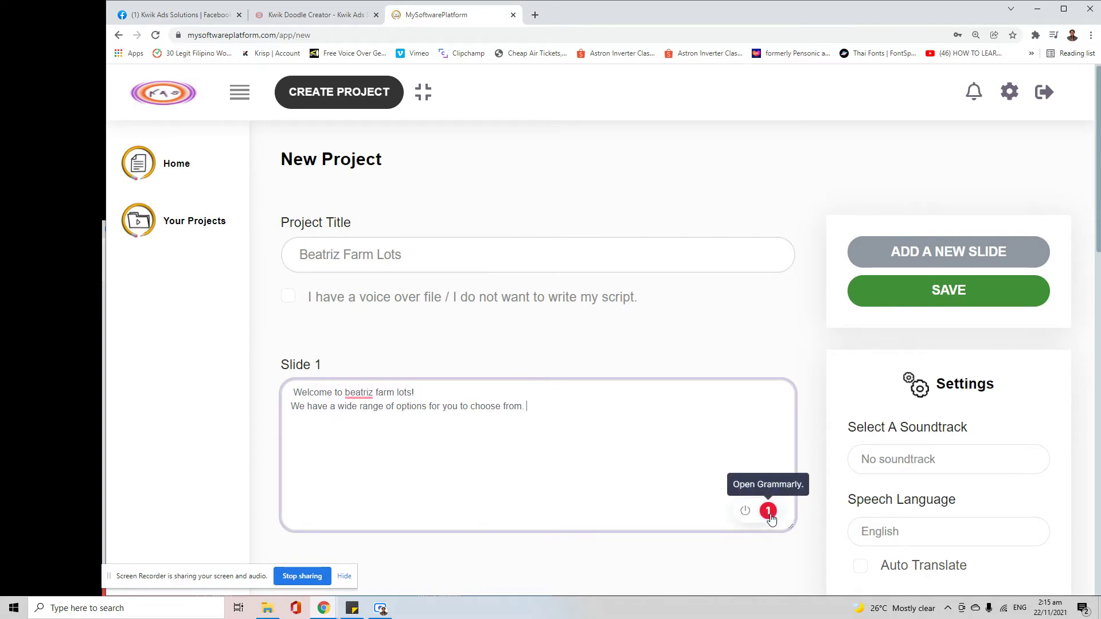
- Correct the flagged word in the slide 1 script to "Beatriz" using the Grammarly suggestion
right_click(347, 388)
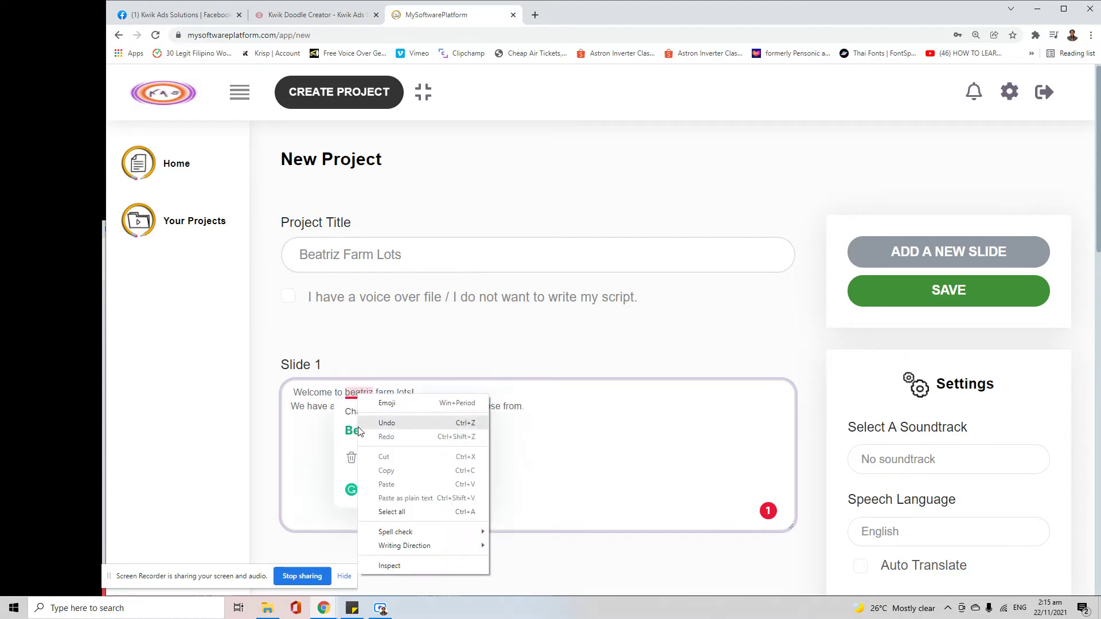
click(355, 425)
click(355, 425)
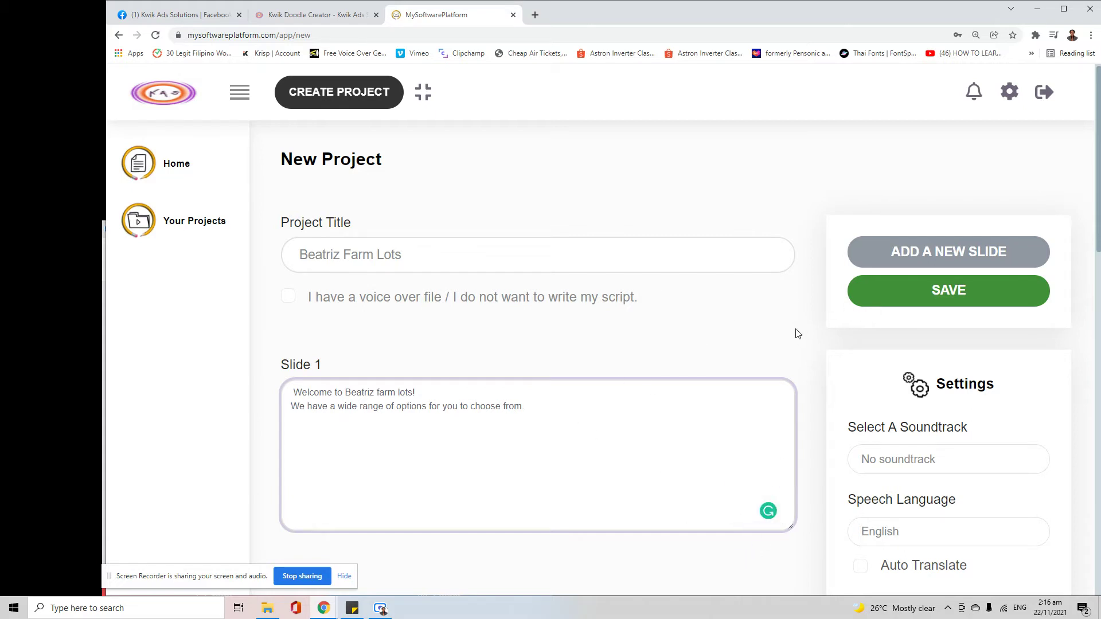
- Set the project's soundtrack to Perception and play its preview
scroll(797, 332, down, 4)
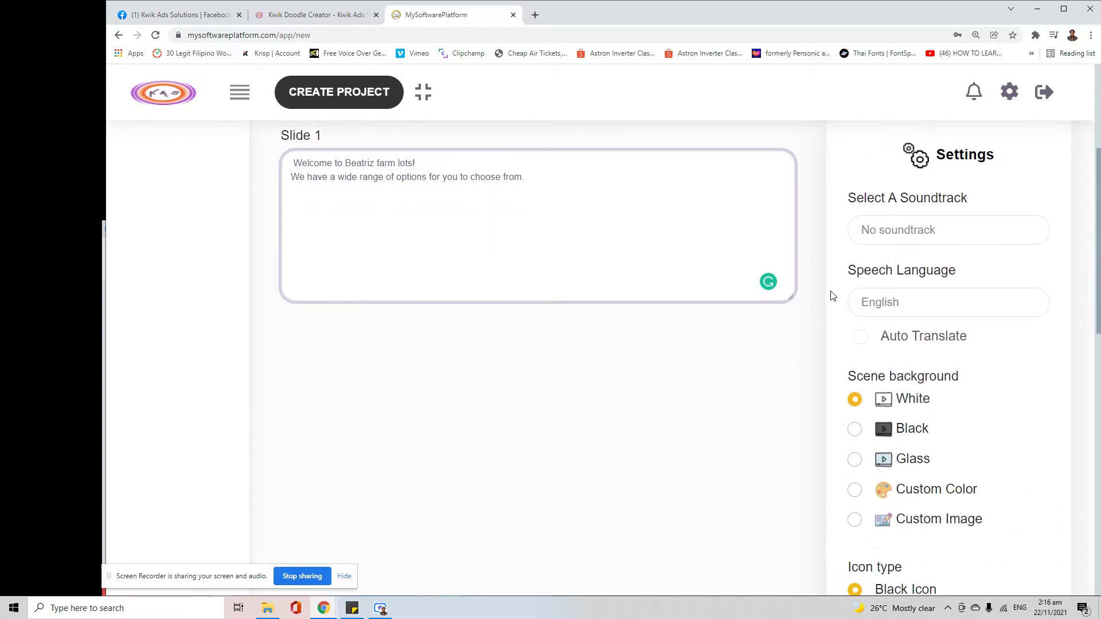
click(923, 235)
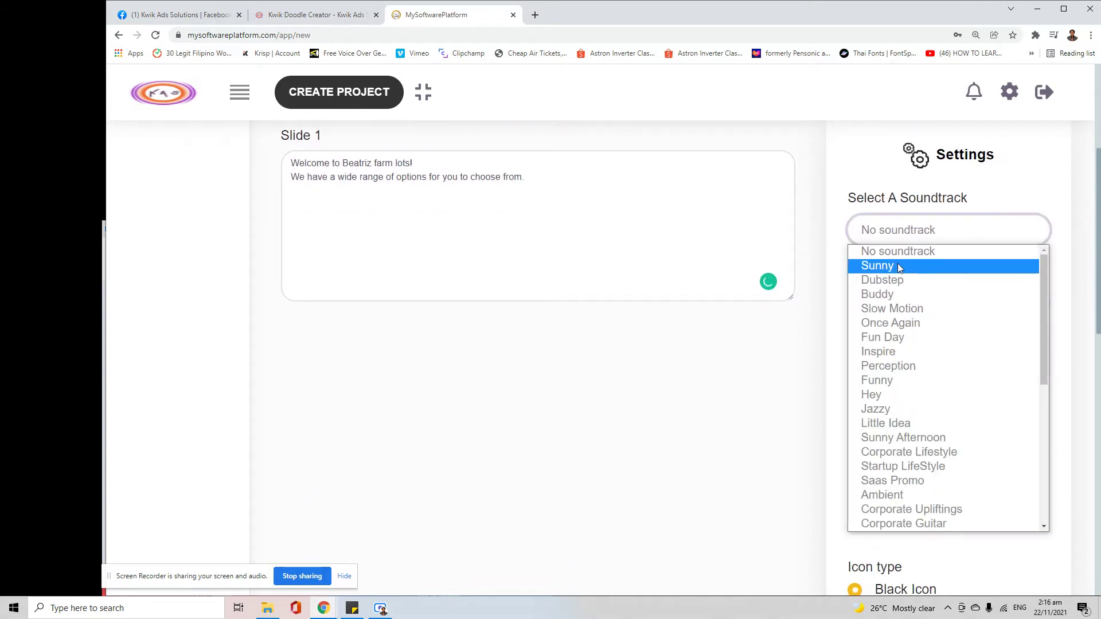
drag(1042, 313, 1045, 500)
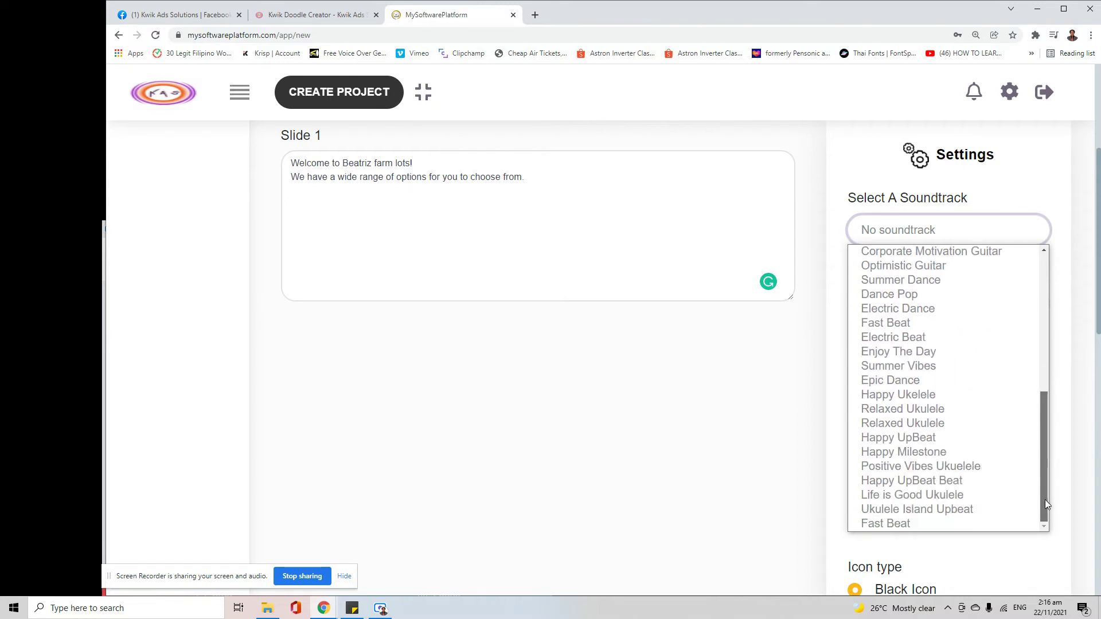
scroll(970, 329, up, 5)
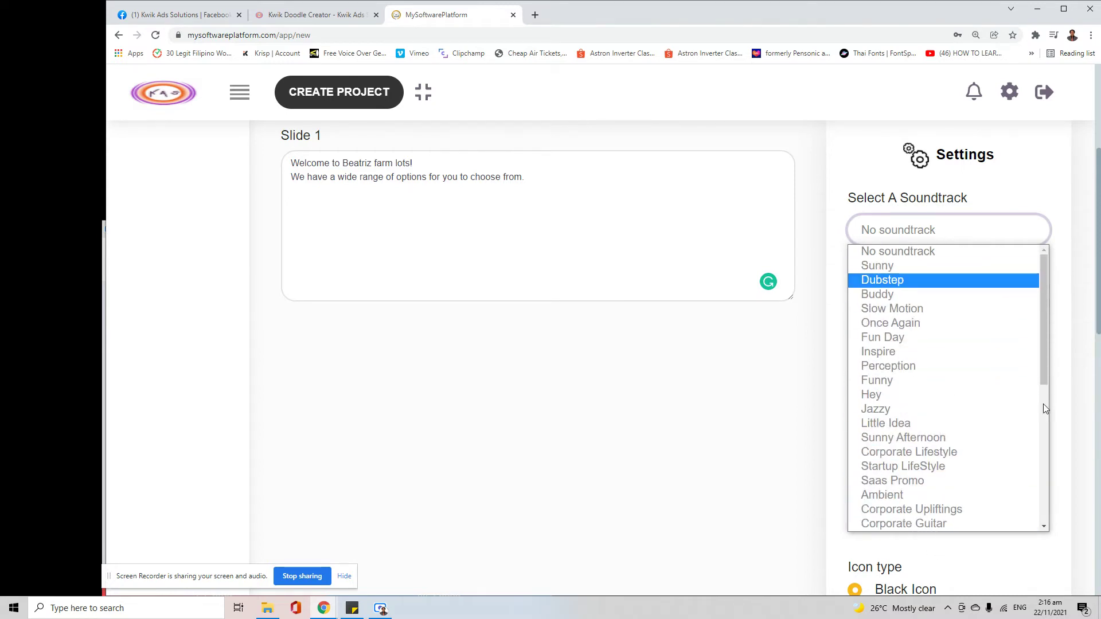
click(897, 372)
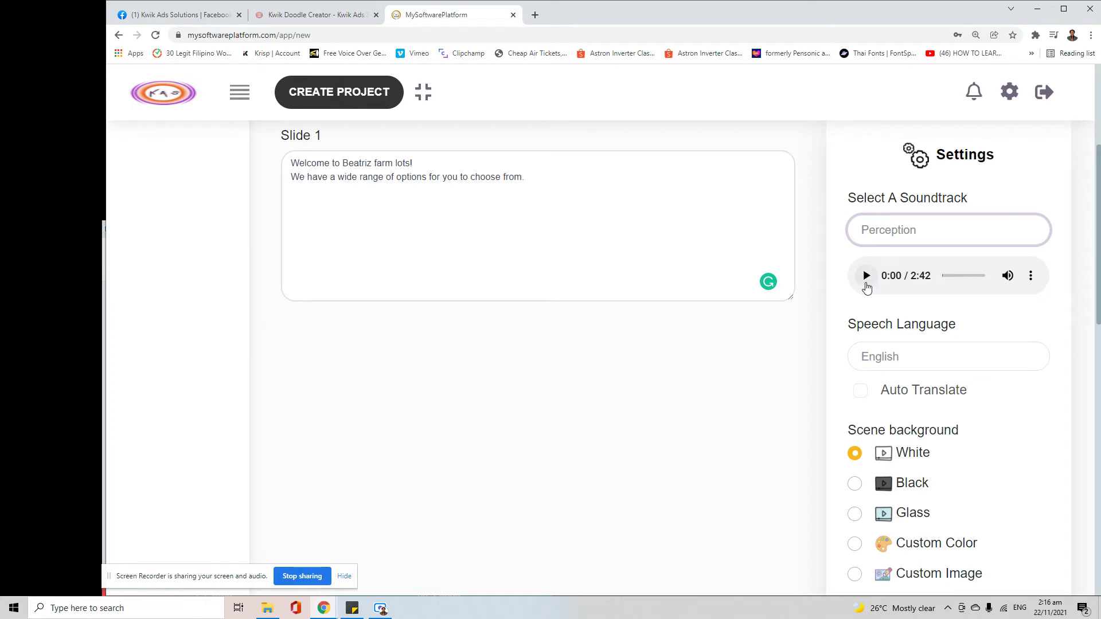
click(865, 283)
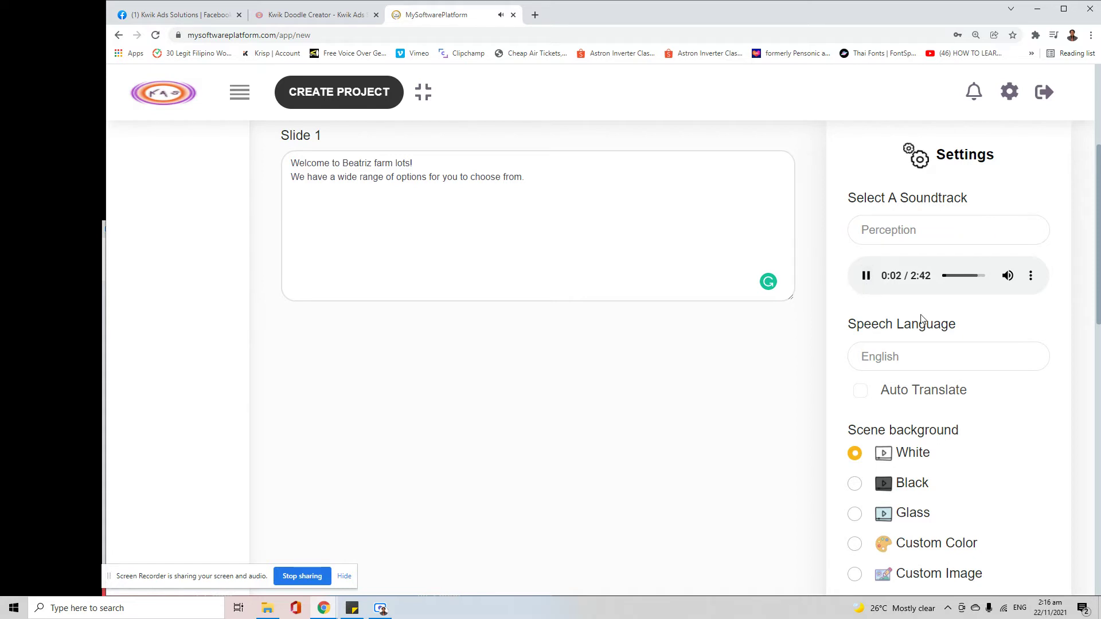
- Pause the soundtrack preview and check the project's Speech Language setting
click(865, 276)
scroll(810, 364, down, 2)
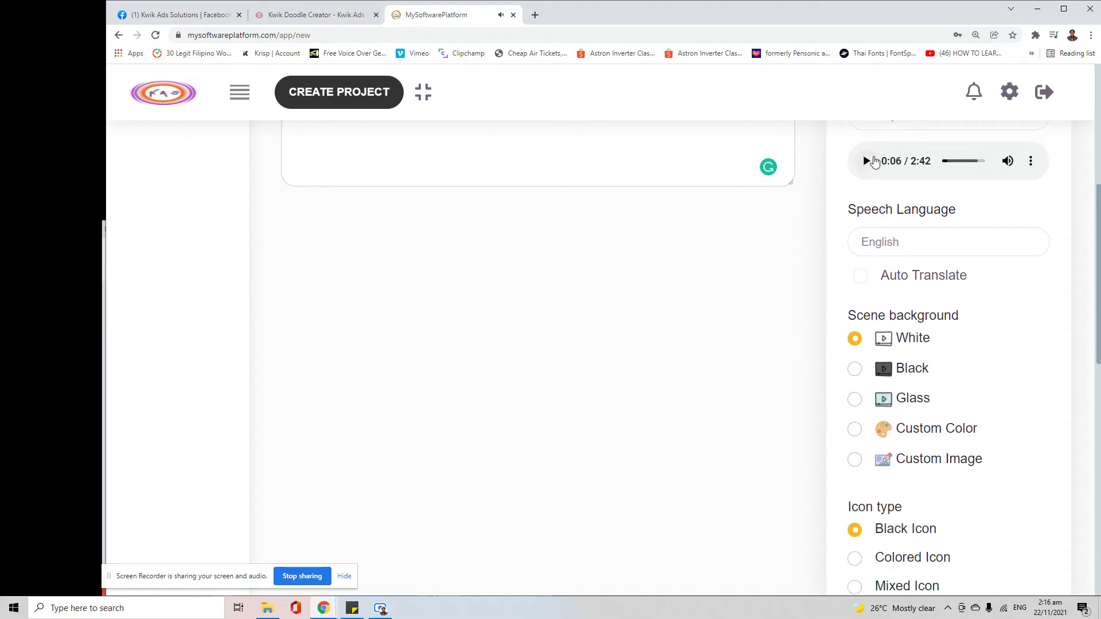
drag(849, 209, 962, 220)
click(816, 269)
drag(851, 213, 985, 214)
click(821, 273)
- Review the slide 1 script alongside the speech language and scene background options
scroll(806, 344, up, 2)
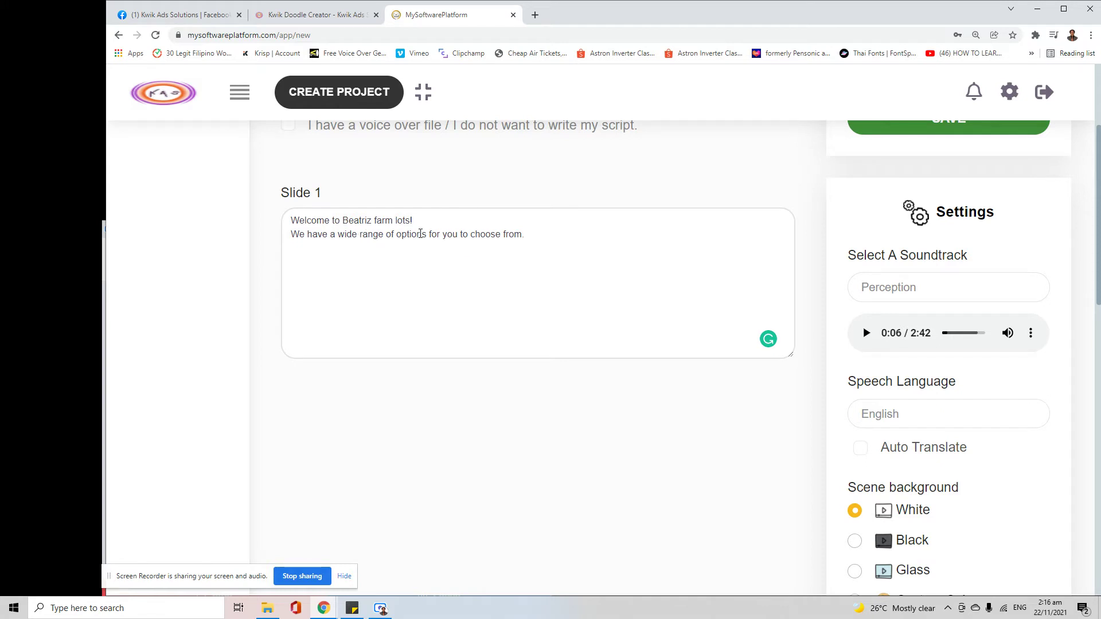
scroll(745, 367, down, 2)
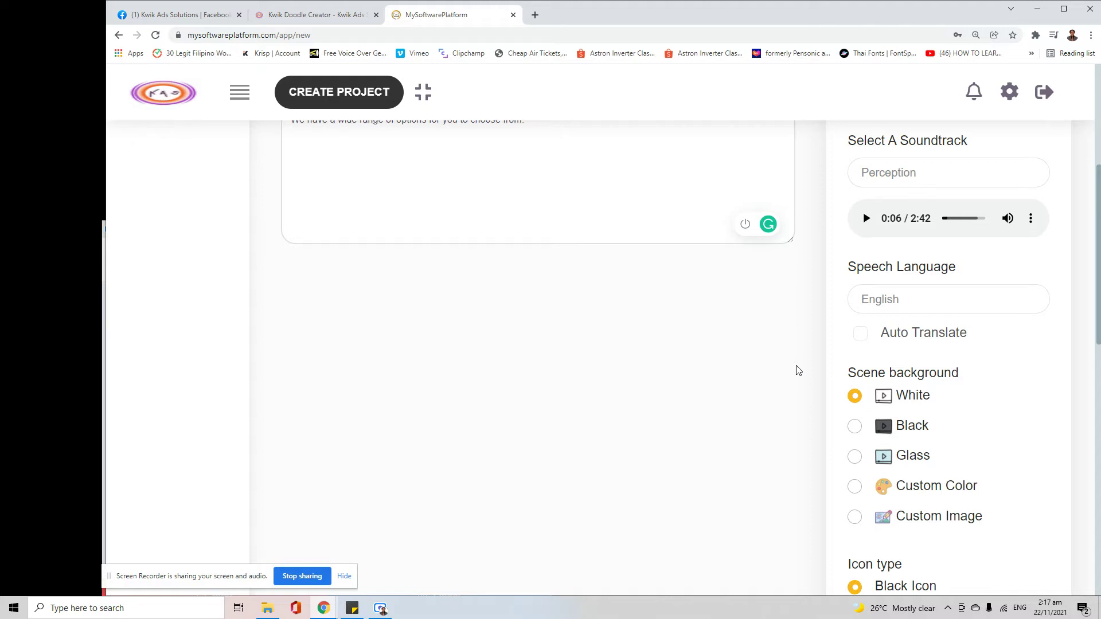
scroll(797, 370, up, 2)
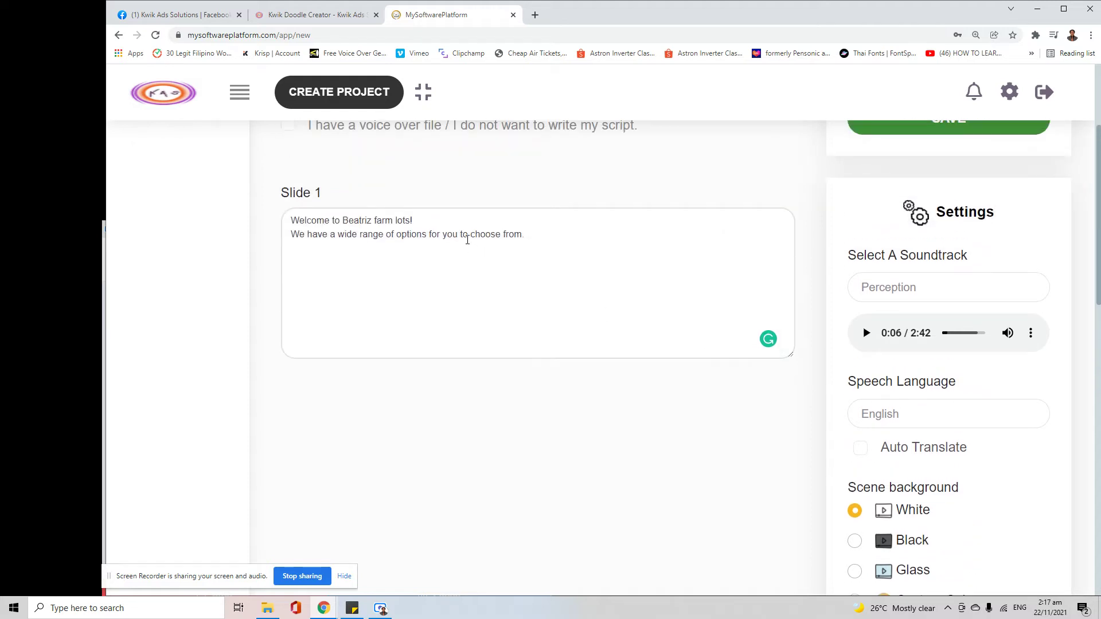
drag(522, 237, 60, 196)
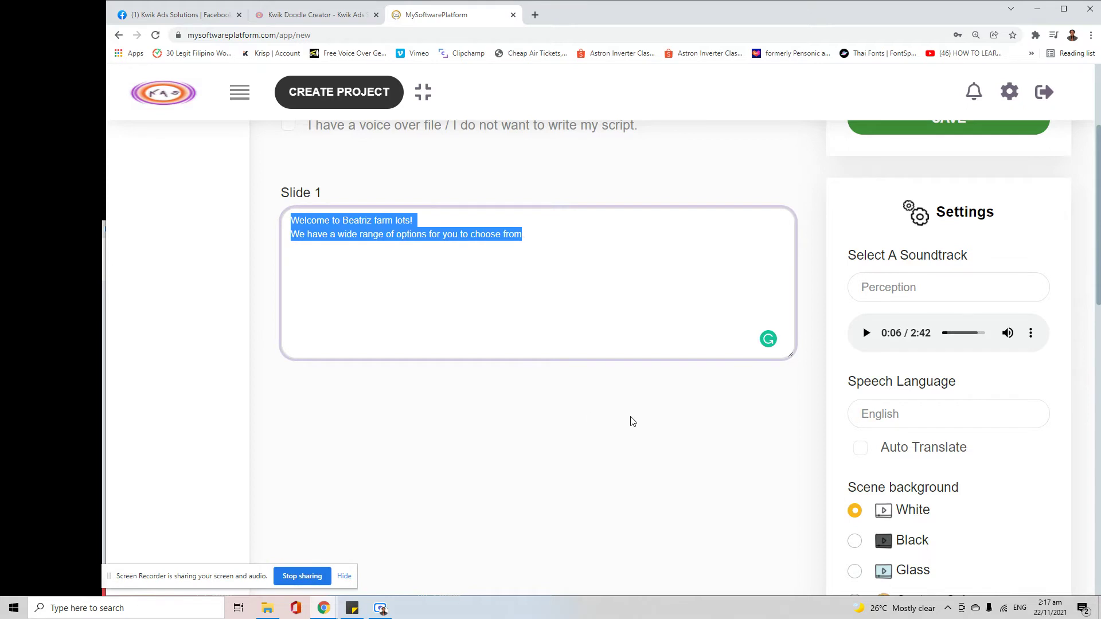
scroll(691, 416, down, 1)
scroll(690, 416, down, 2)
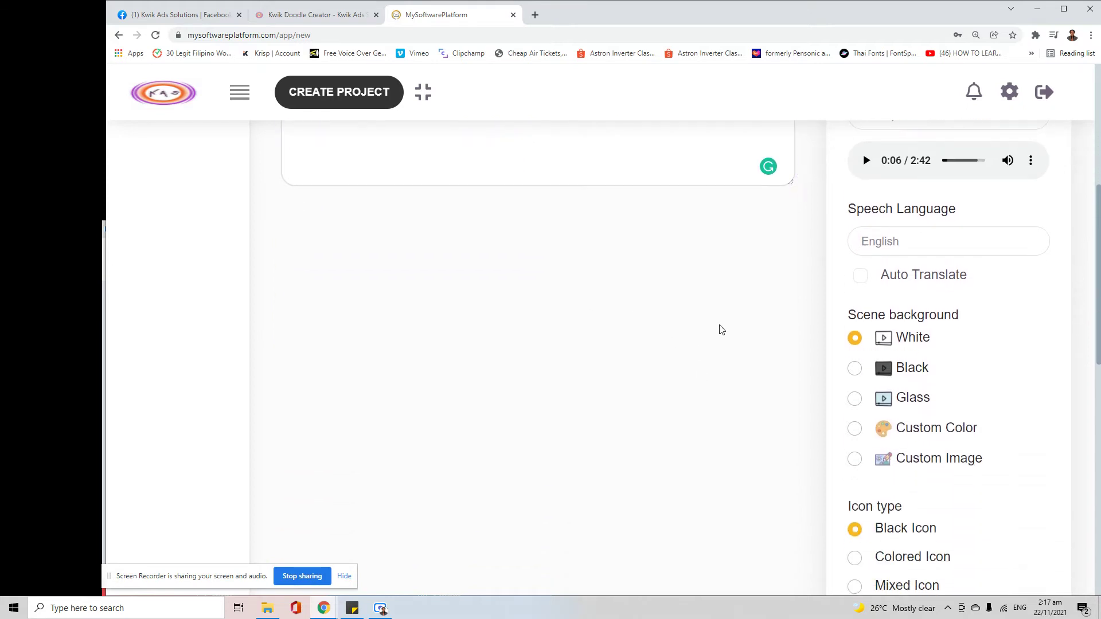
scroll(723, 328, down, 1)
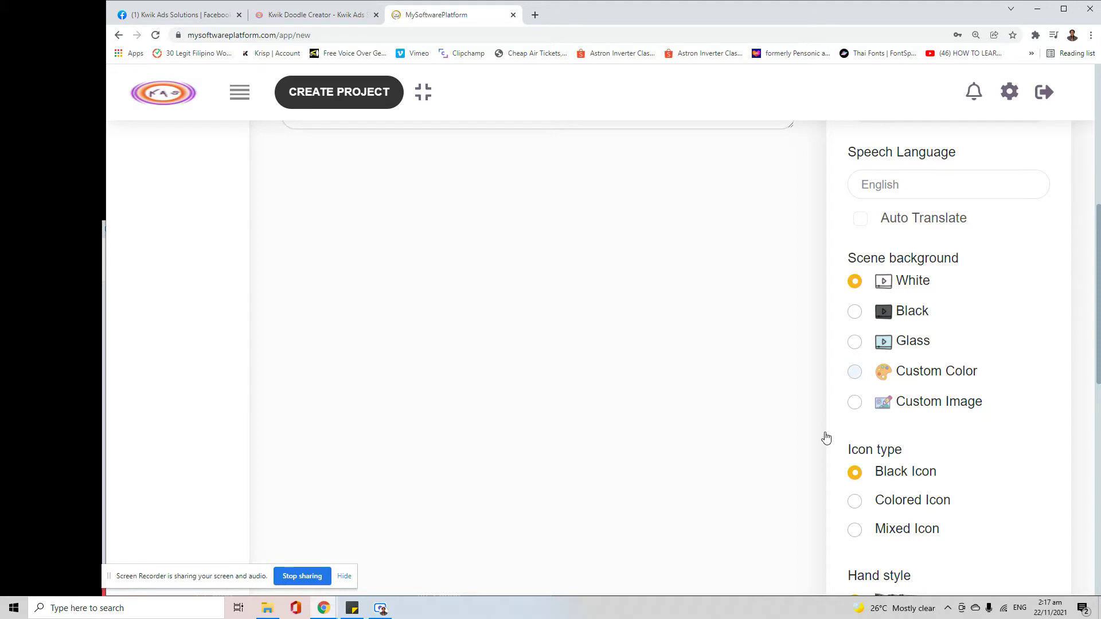
- View the Custom Color background palette and set the scene background to Custom Image instead
click(963, 373)
scroll(824, 441, down, 2)
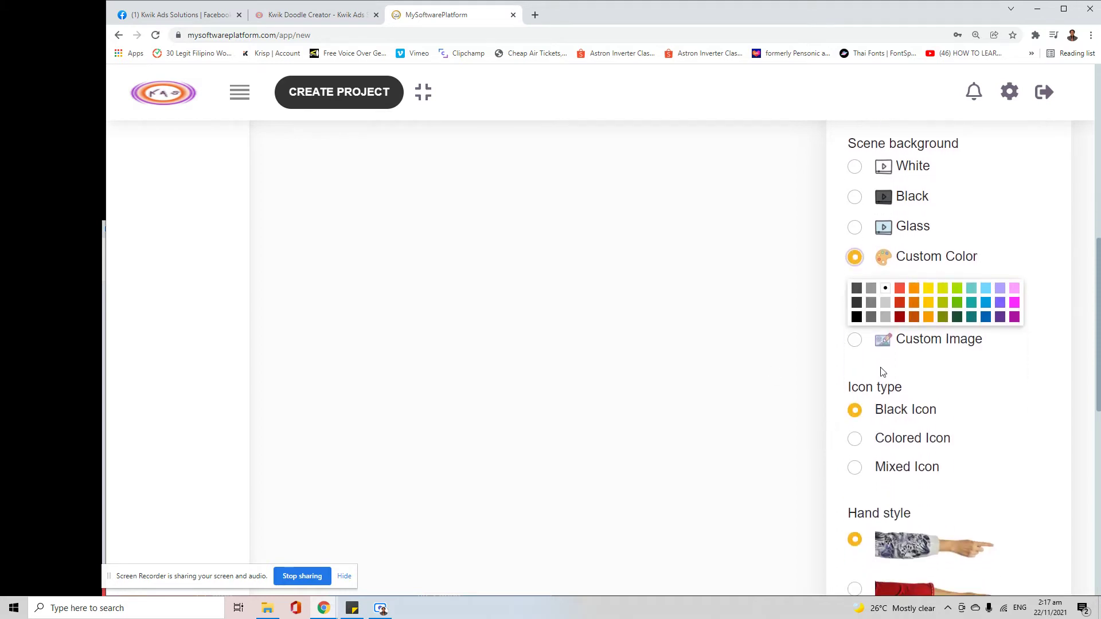
click(854, 342)
scroll(801, 401, down, 2)
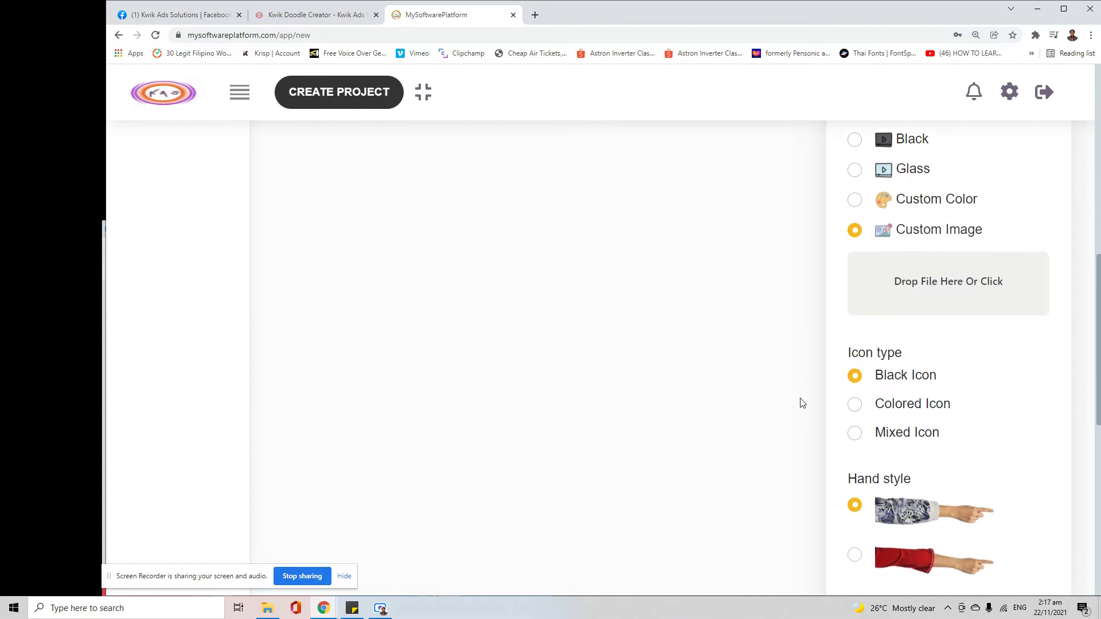
scroll(828, 413, up, 1)
scroll(828, 385, up, 3)
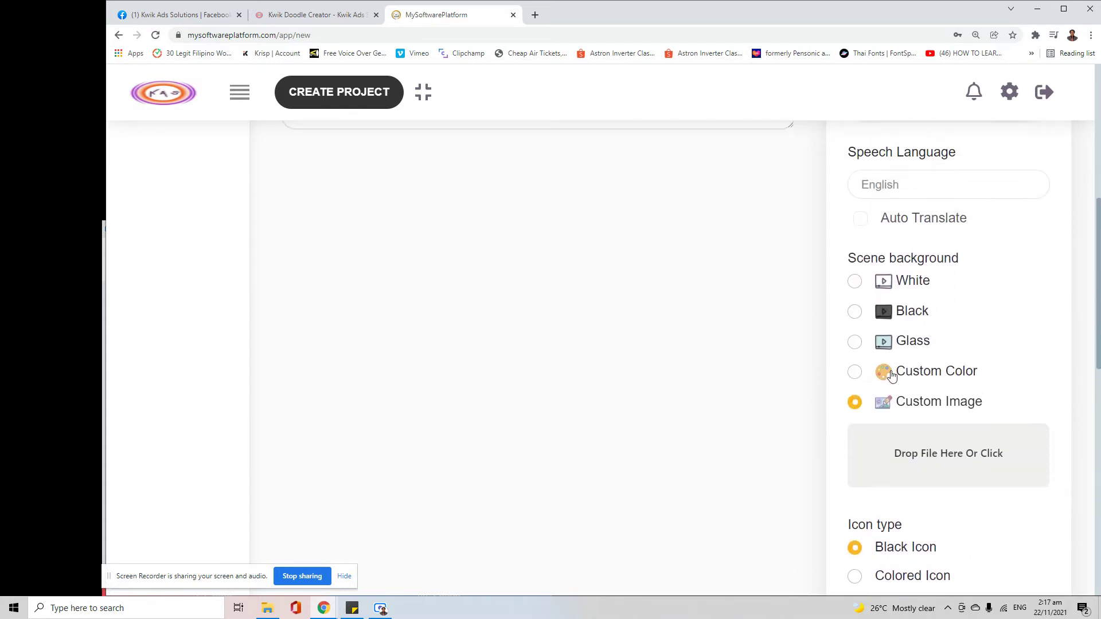
- Upload PROPOSED-ECOFARM-RESORT-Model-1 (2)_page-0001 from the Marketing Beatriz Farm Lot Images folder as the custom scene background
click(855, 404)
click(930, 443)
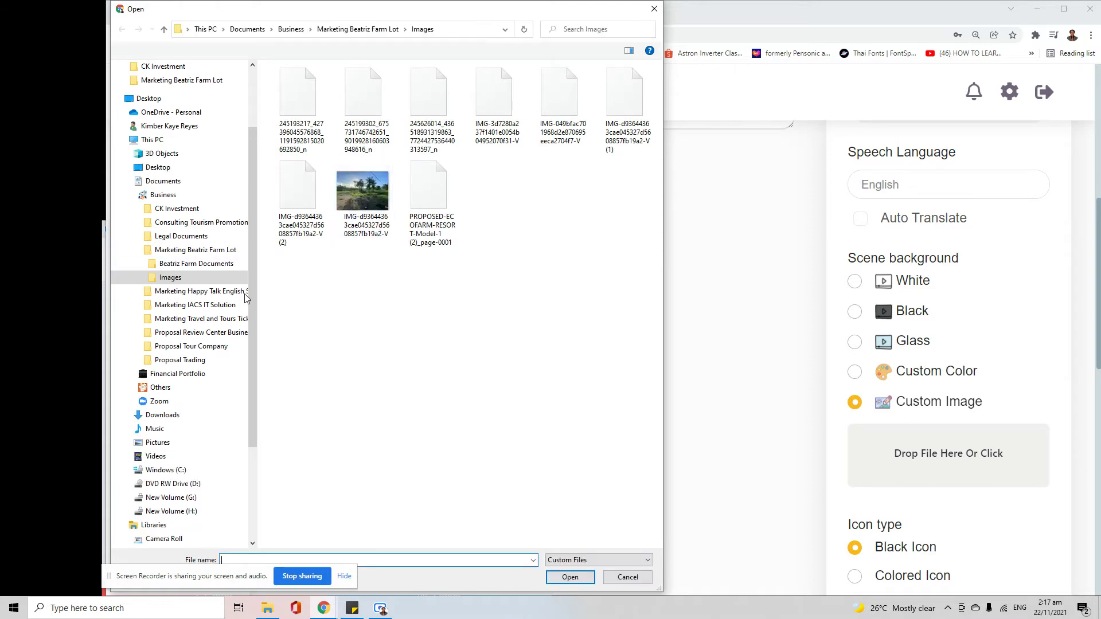
double_click(428, 229)
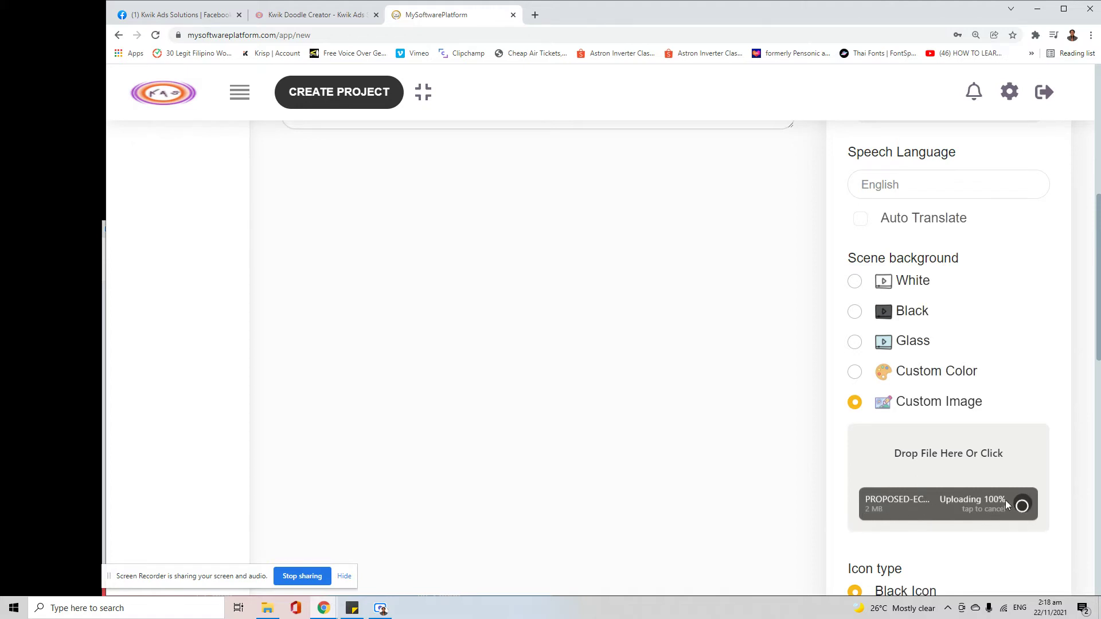
scroll(722, 476, down, 1)
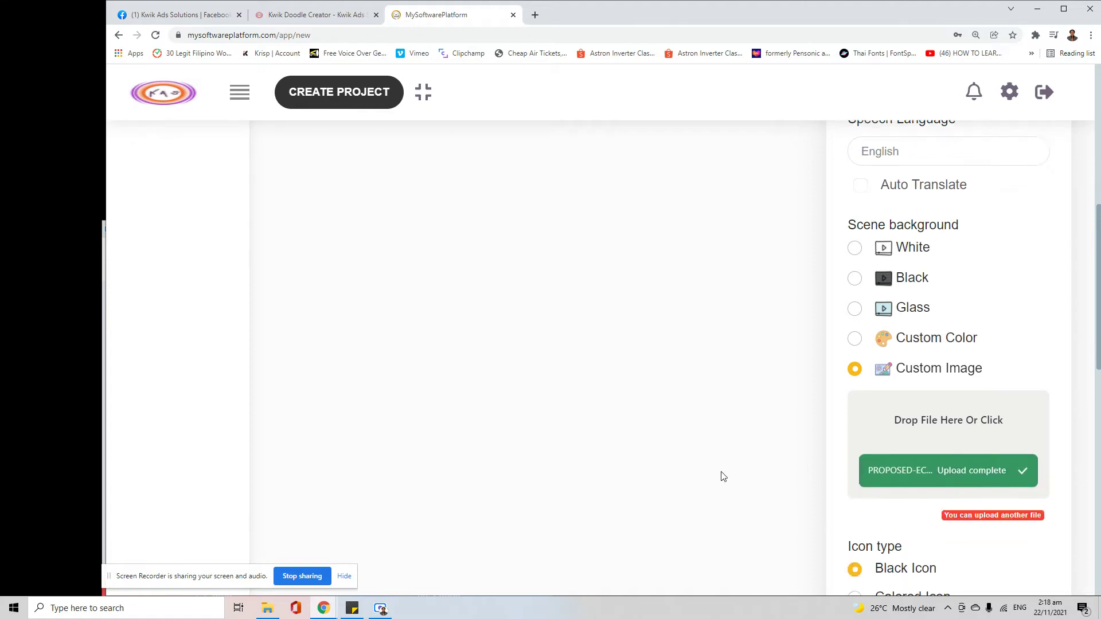
- Set the hand style to the light-skinned hand with the red sleeve
scroll(722, 477, down, 3)
scroll(708, 327, up, 10)
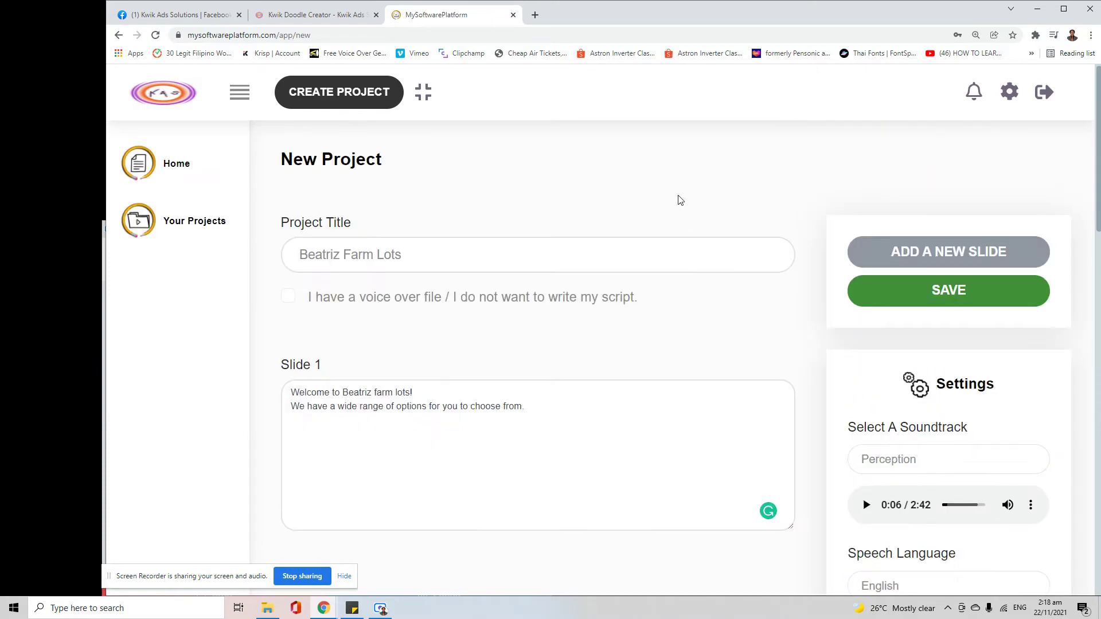
scroll(713, 322, down, 10)
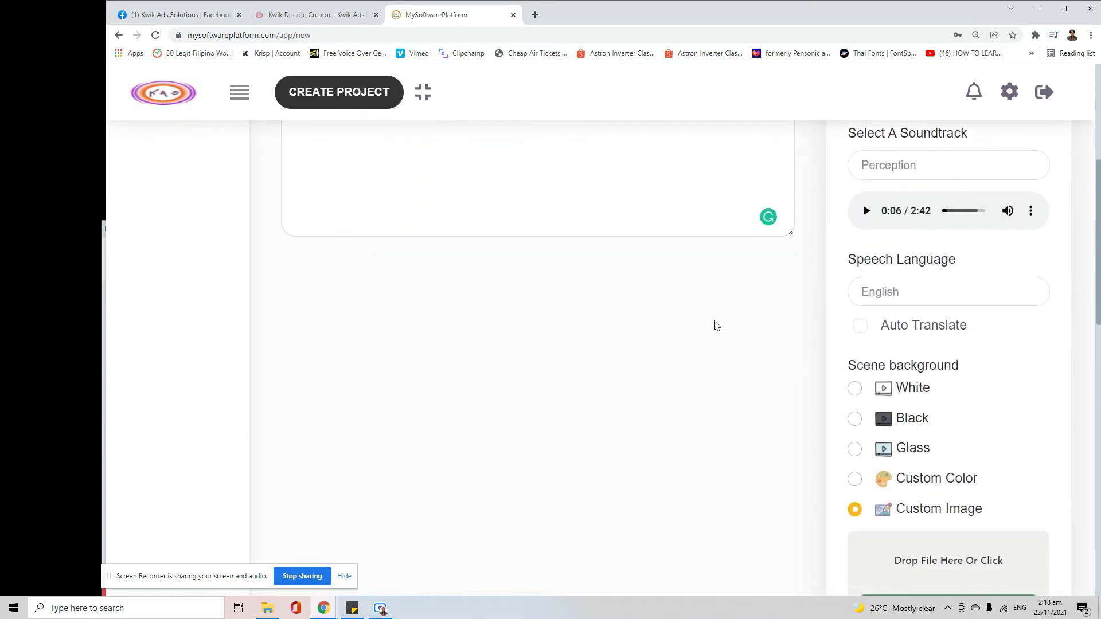
scroll(774, 349, up, 1)
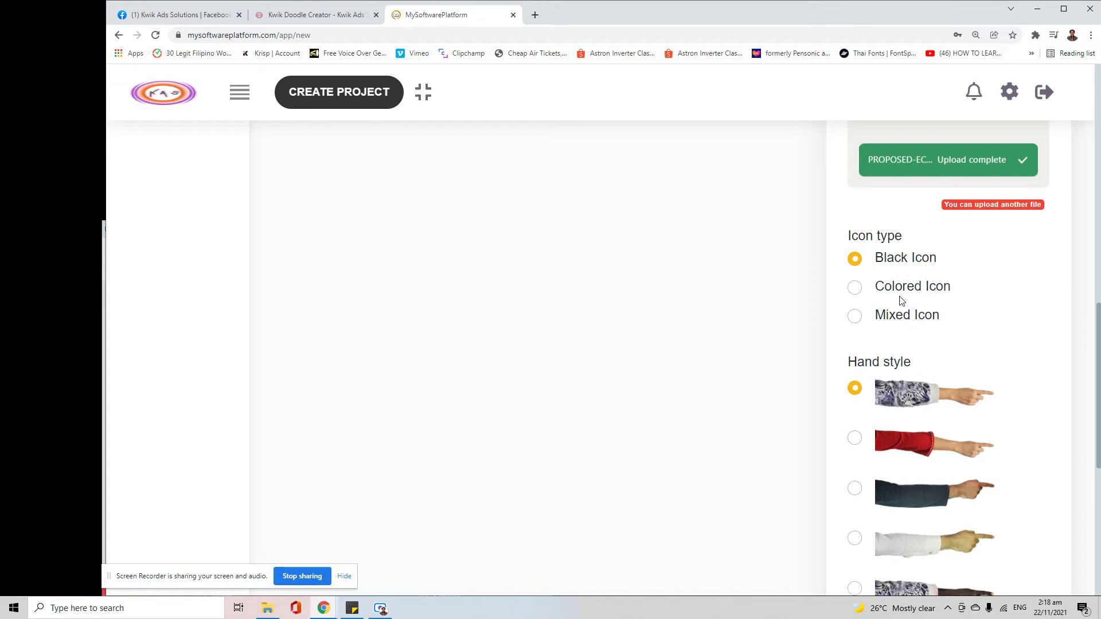
scroll(831, 338, down, 2)
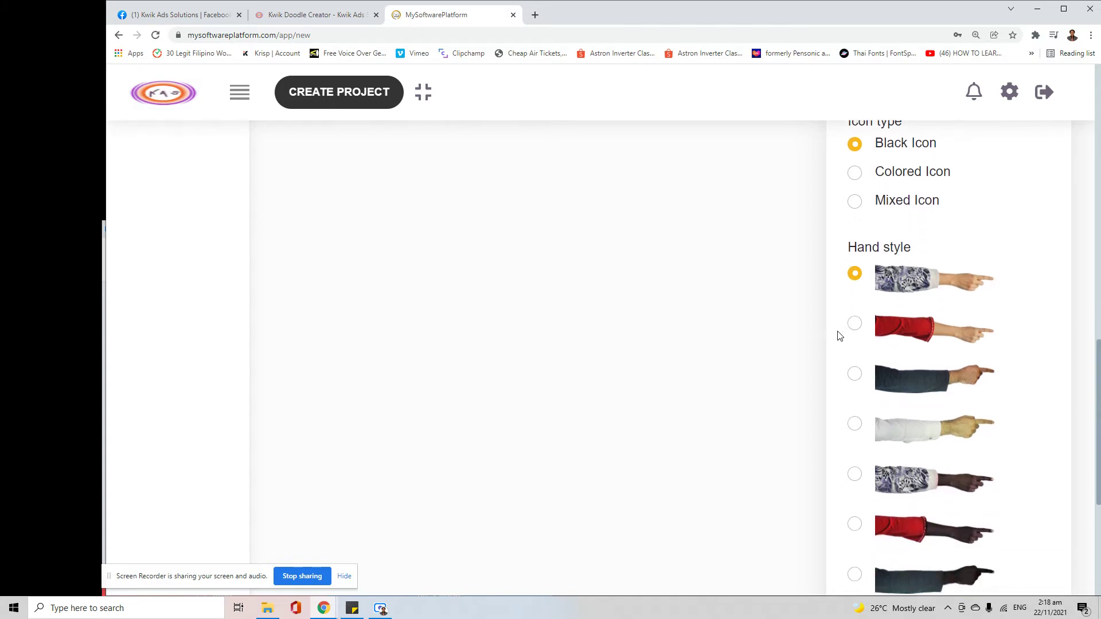
scroll(838, 335, down, 1)
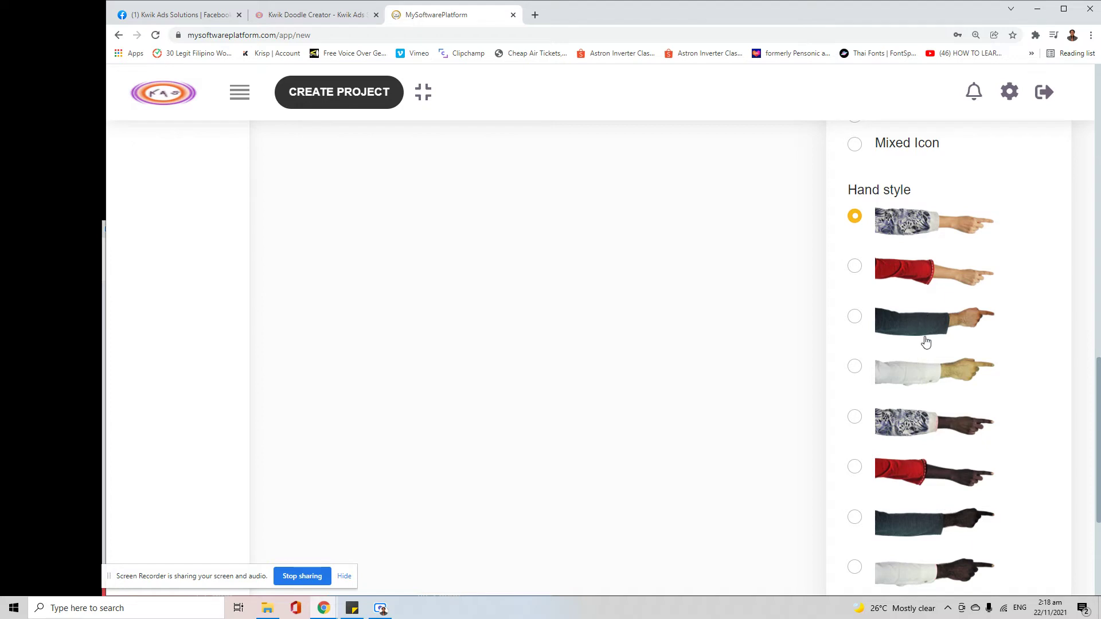
scroll(945, 390, down, 1)
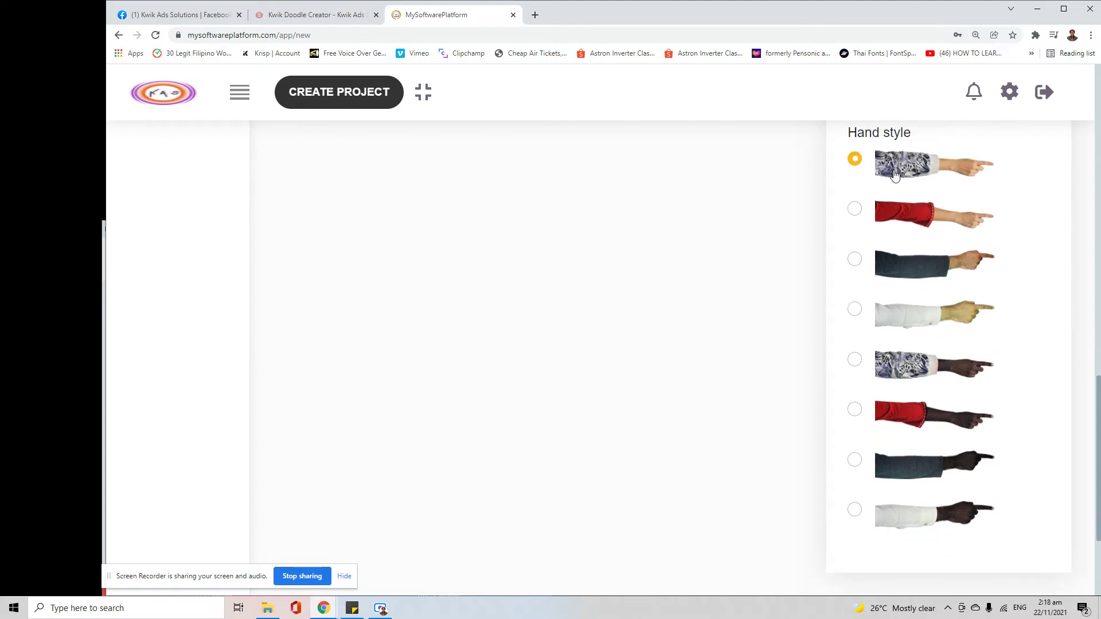
click(855, 211)
scroll(780, 310, down, 3)
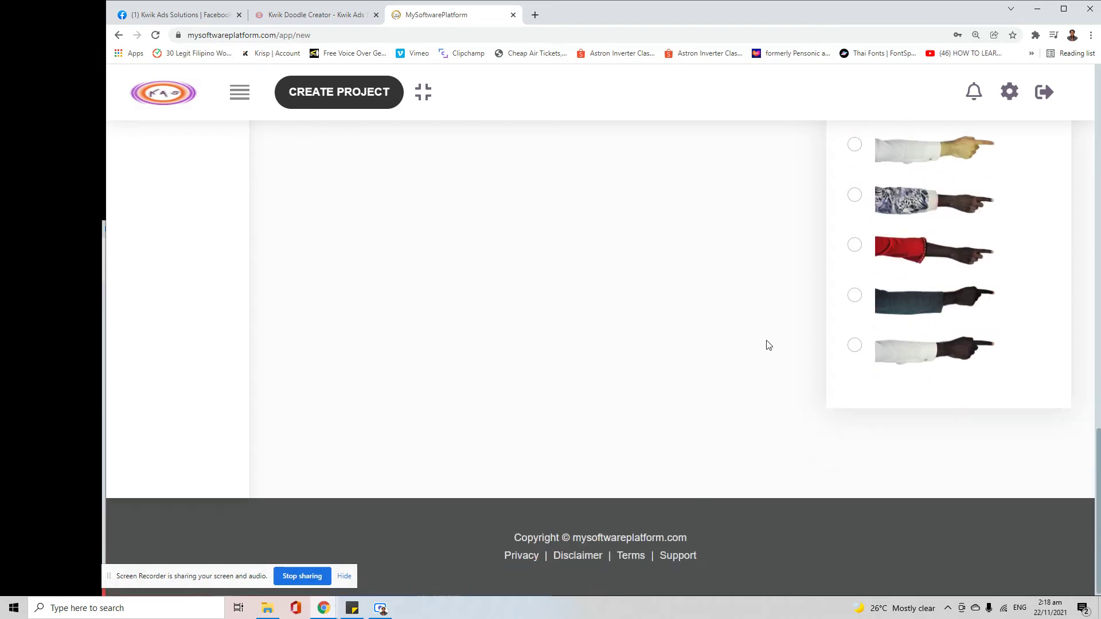
- Save the new project to generate its slide in the editor
scroll(768, 346, up, 15)
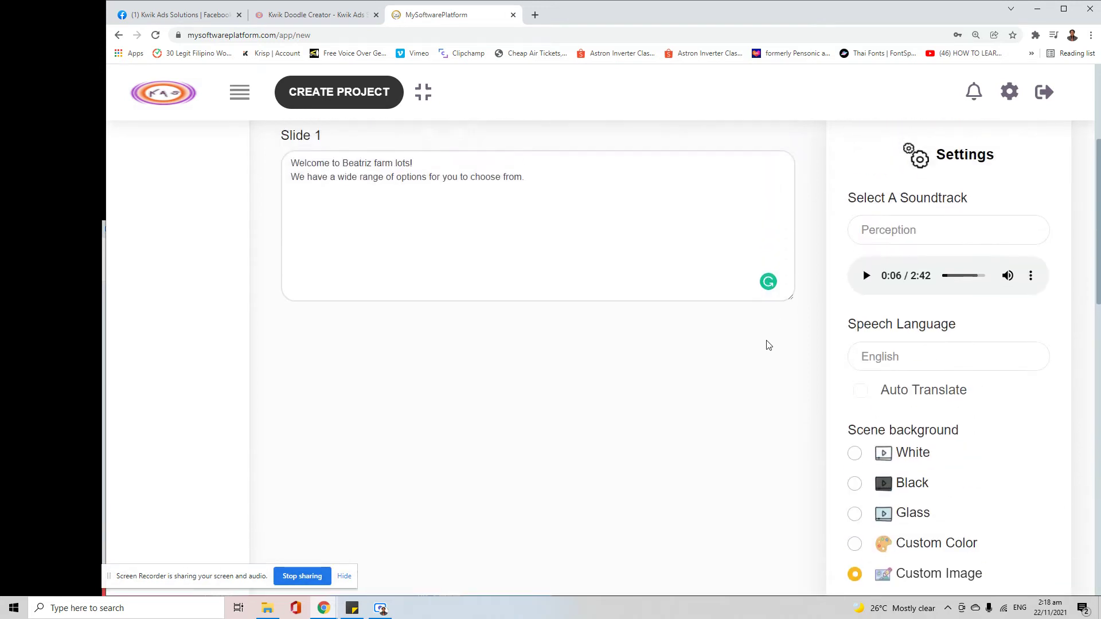
scroll(768, 345, up, 5)
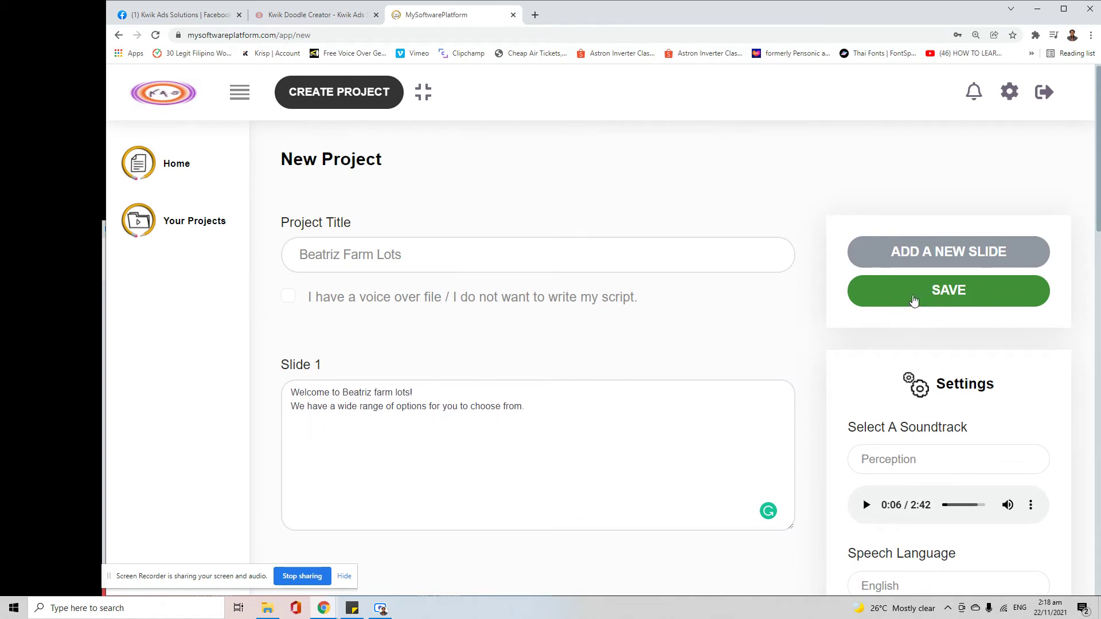
click(913, 300)
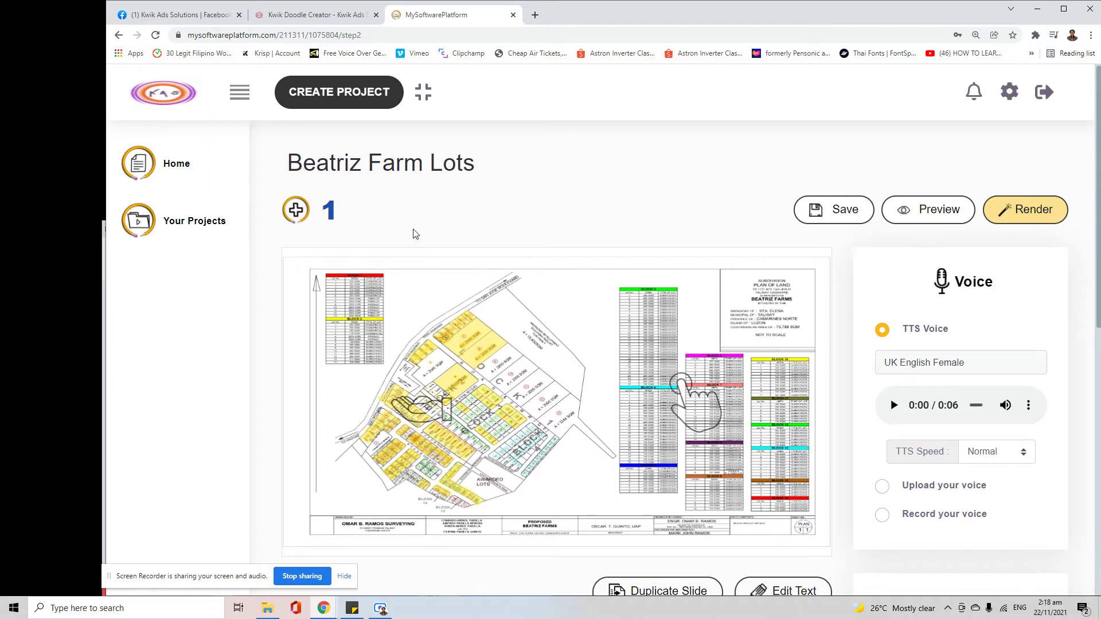
- Remove the open-palm hand icon from slide 1 and confirm its removal
scroll(439, 315, down, 2)
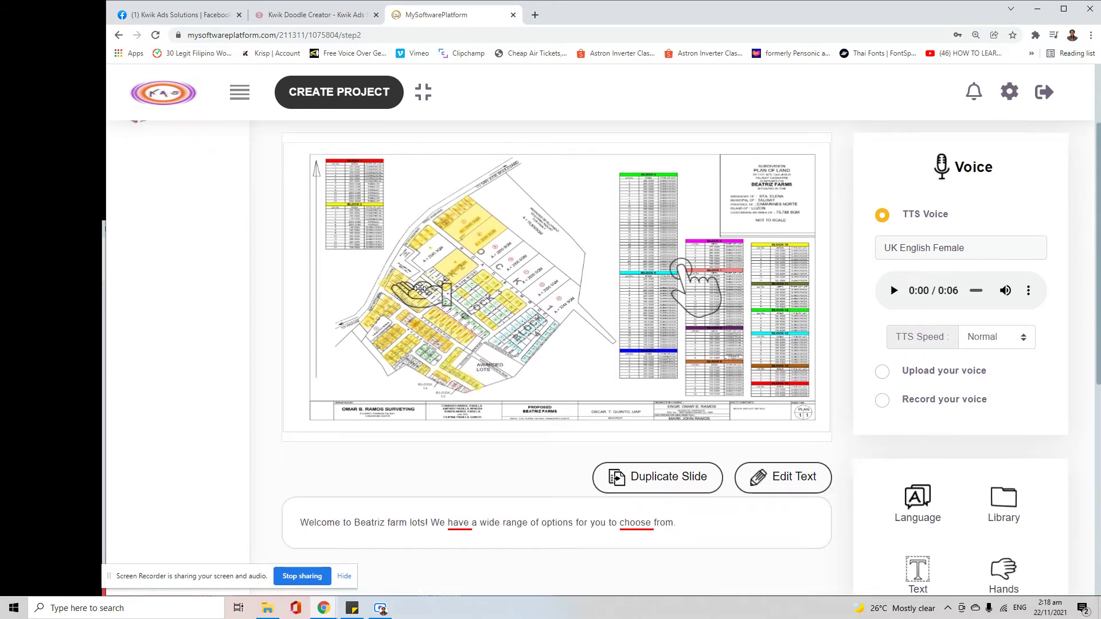
click(438, 290)
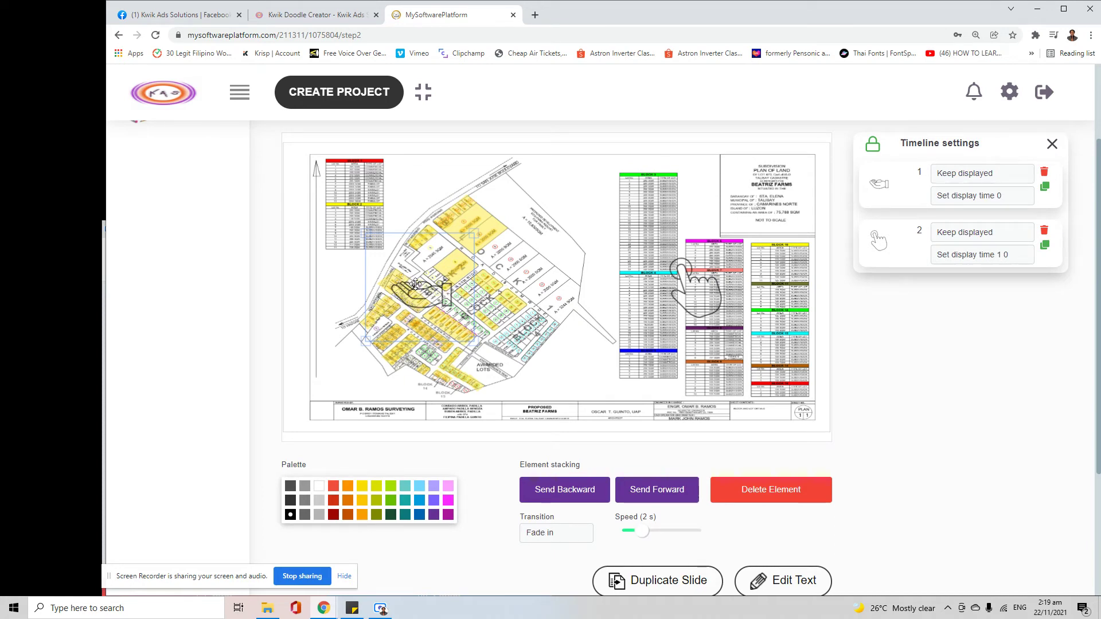
click(1044, 174)
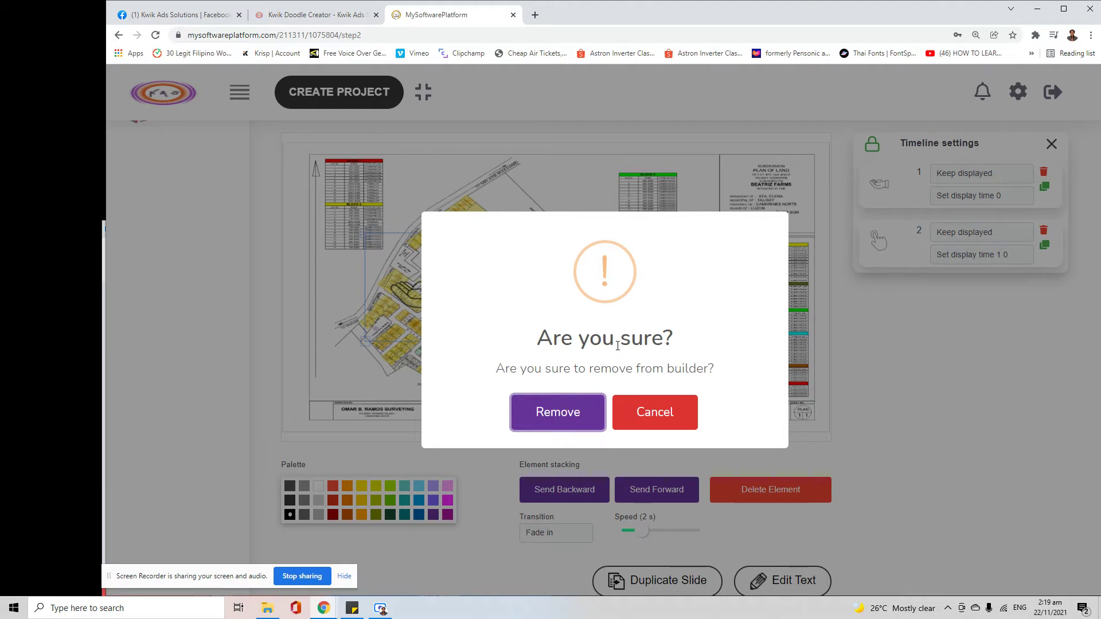
click(569, 412)
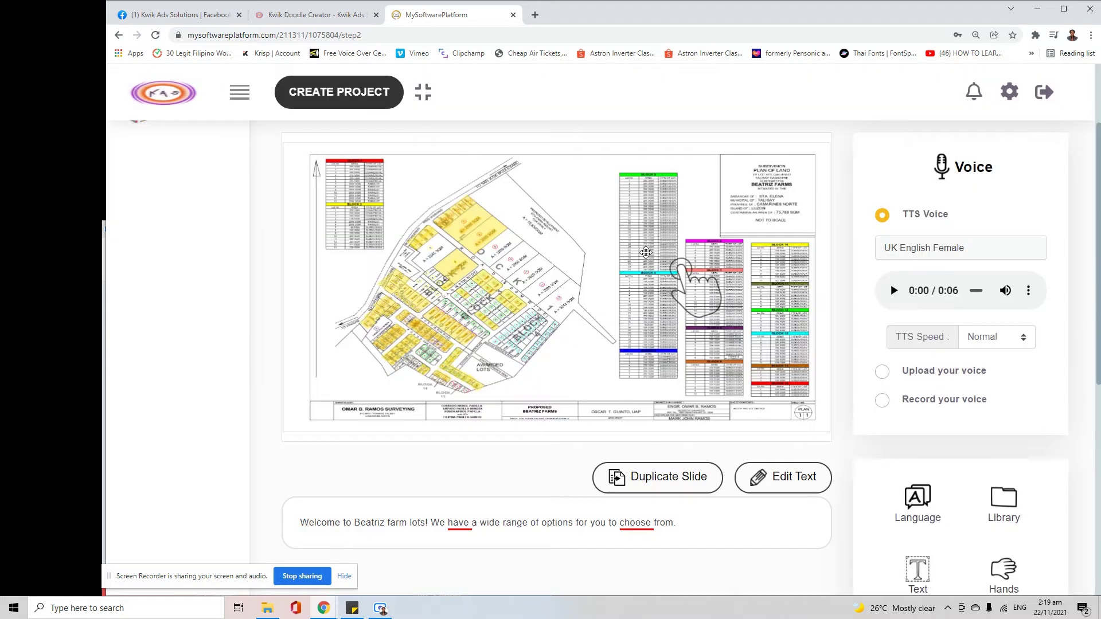
- Remove the pointing-finger icon from slide 1 and confirm its removal
click(696, 287)
click(1044, 173)
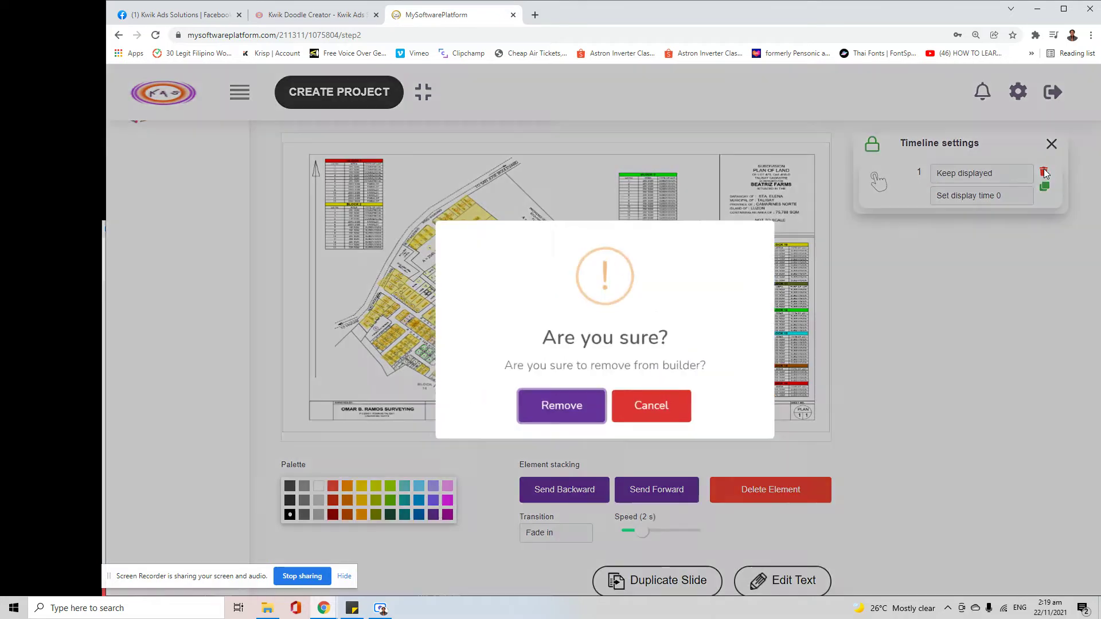
click(562, 410)
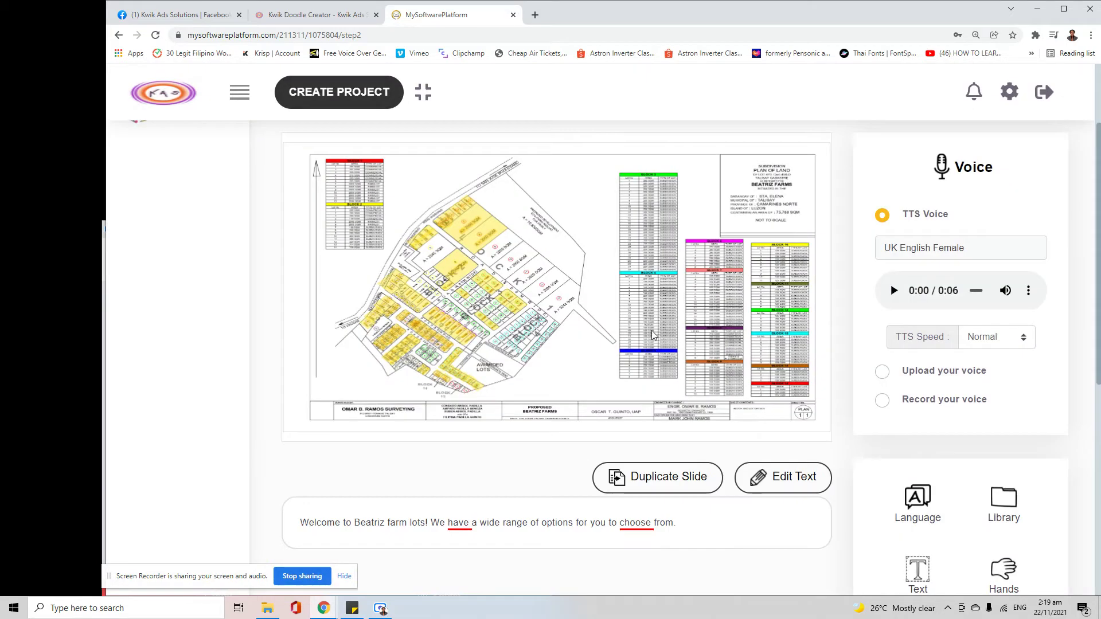
- Look up the library icons for the underlined word "have" in the slide 1 script
scroll(426, 320, up, 1)
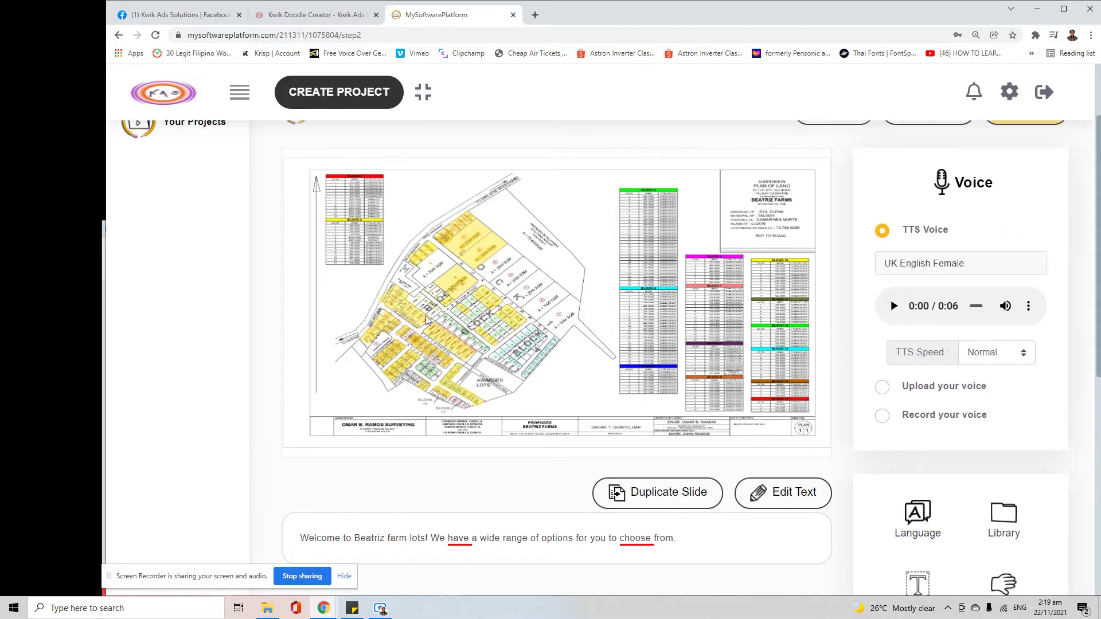
scroll(426, 319, up, 2)
scroll(396, 283, down, 1)
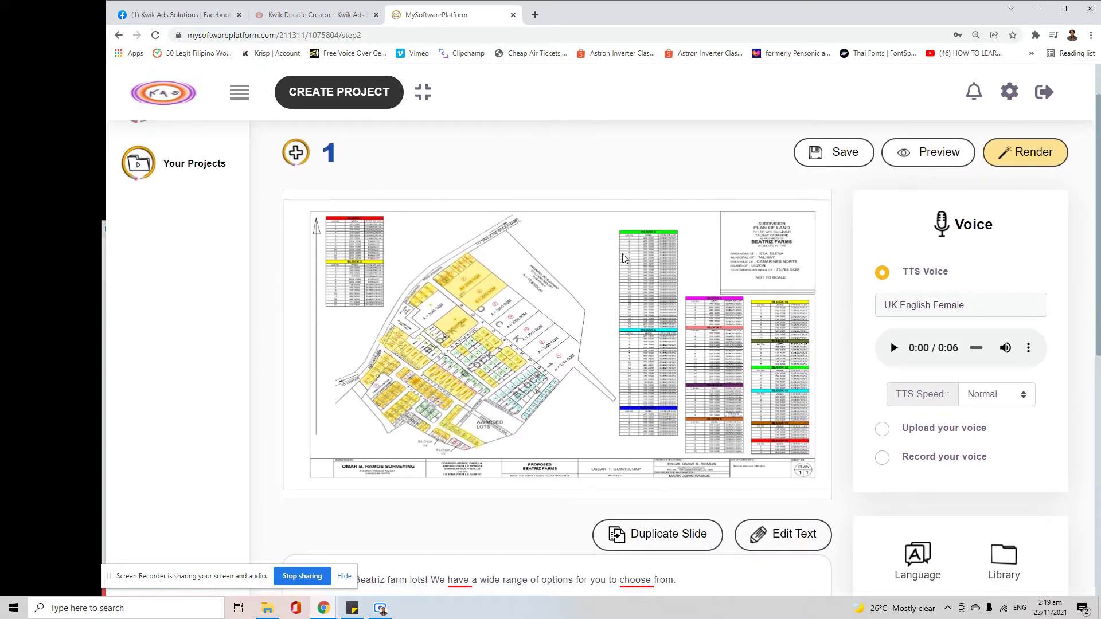
scroll(576, 324, down, 2)
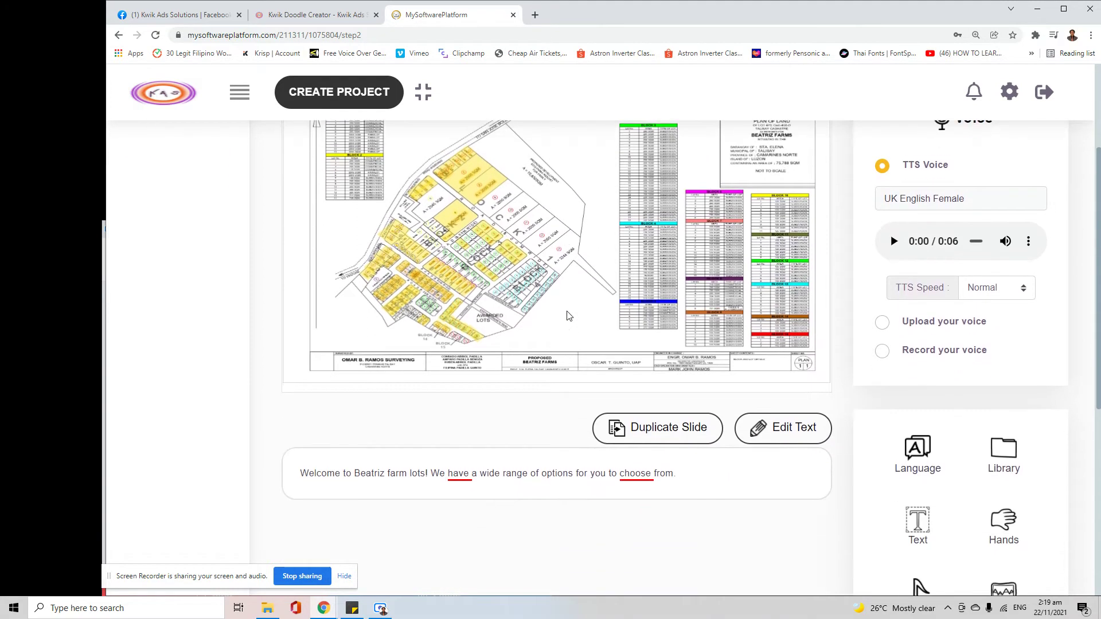
scroll(567, 315, down, 1)
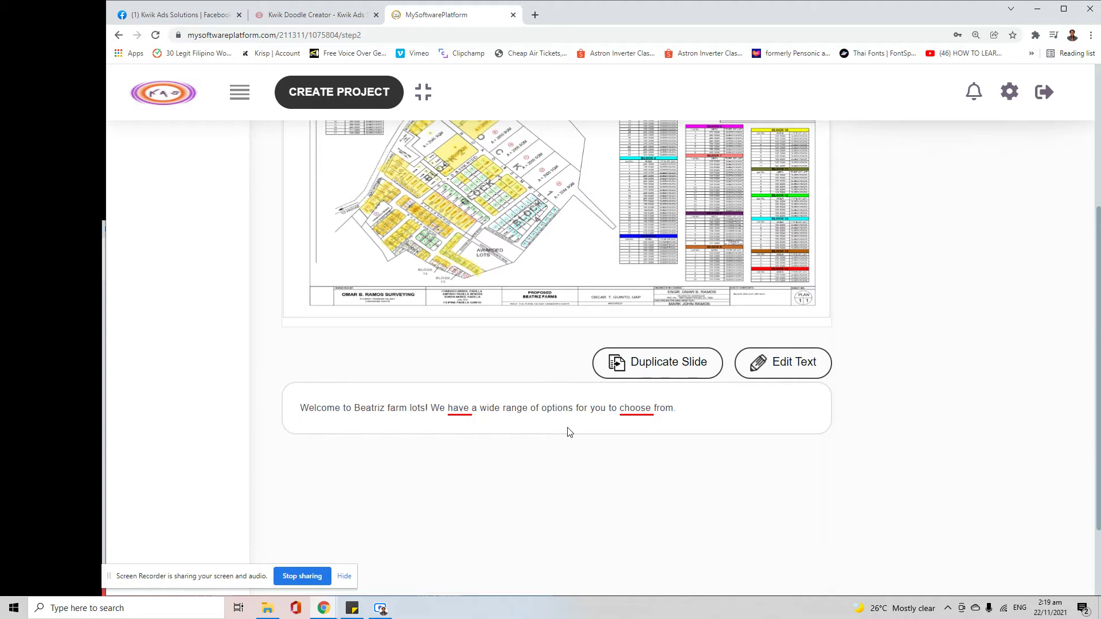
click(459, 410)
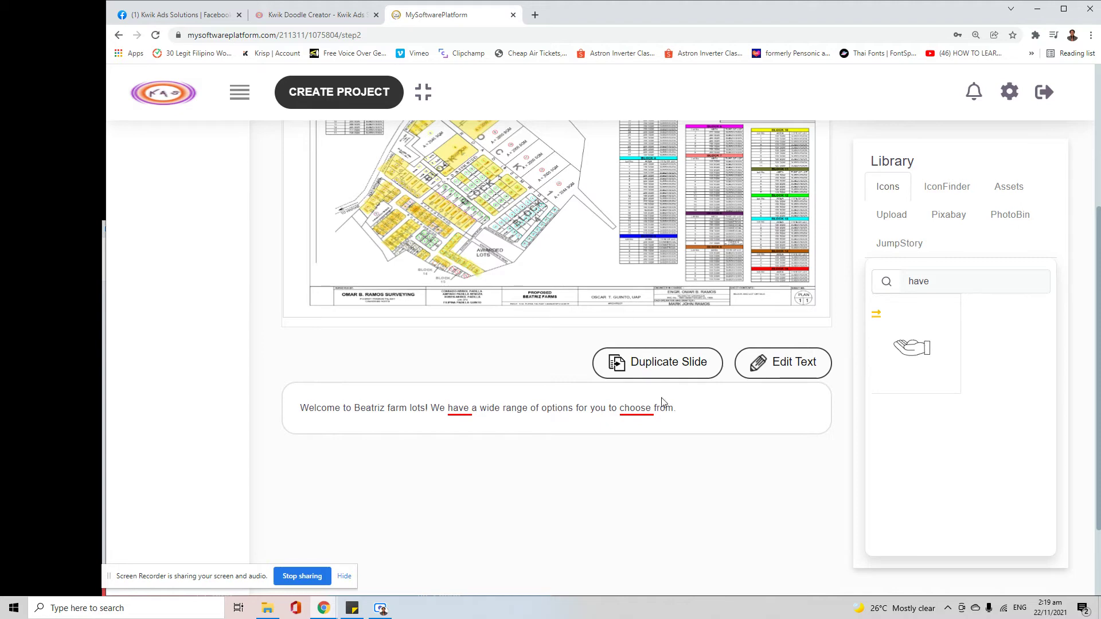
scroll(688, 416, up, 3)
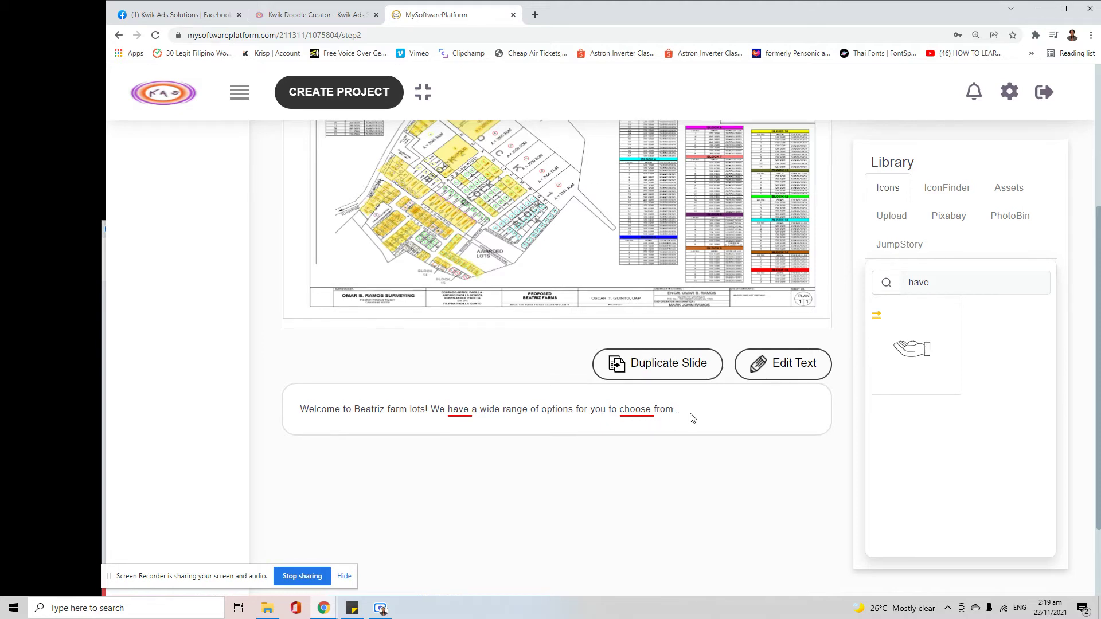
- Open the slide 1 script text for editing and save the text
scroll(690, 462, down, 1)
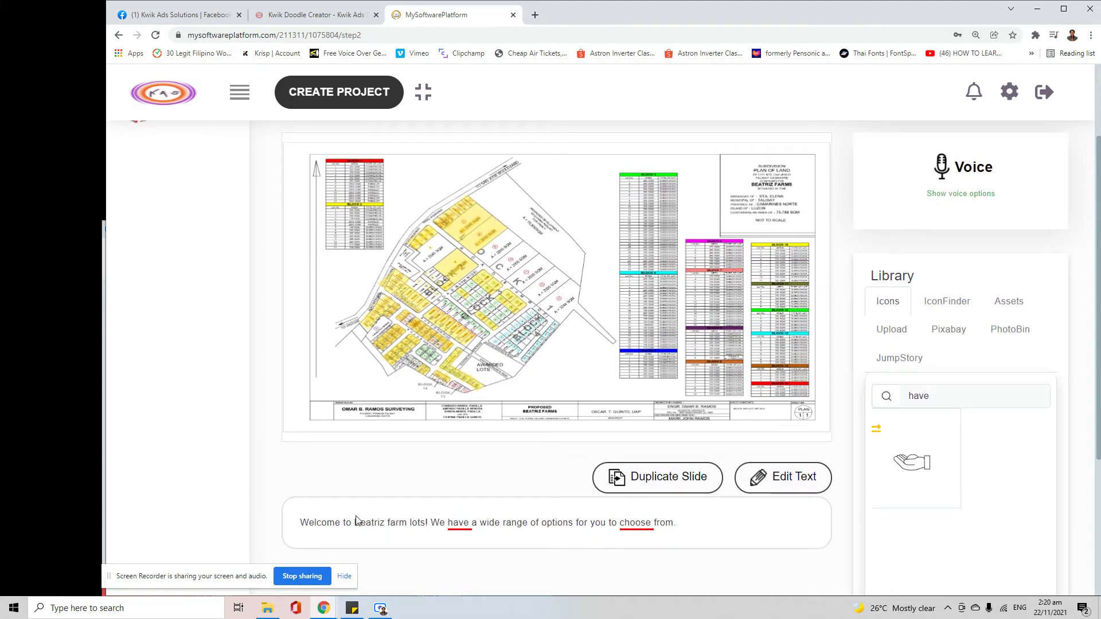
triple_click(671, 521)
click(700, 526)
drag(692, 530, 246, 524)
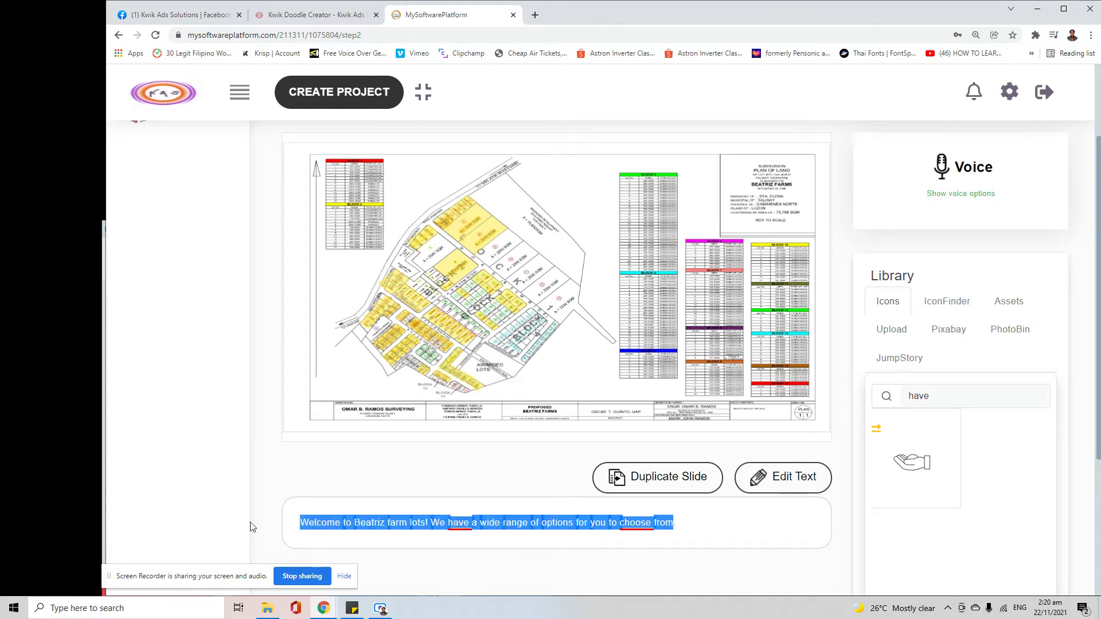
click(733, 539)
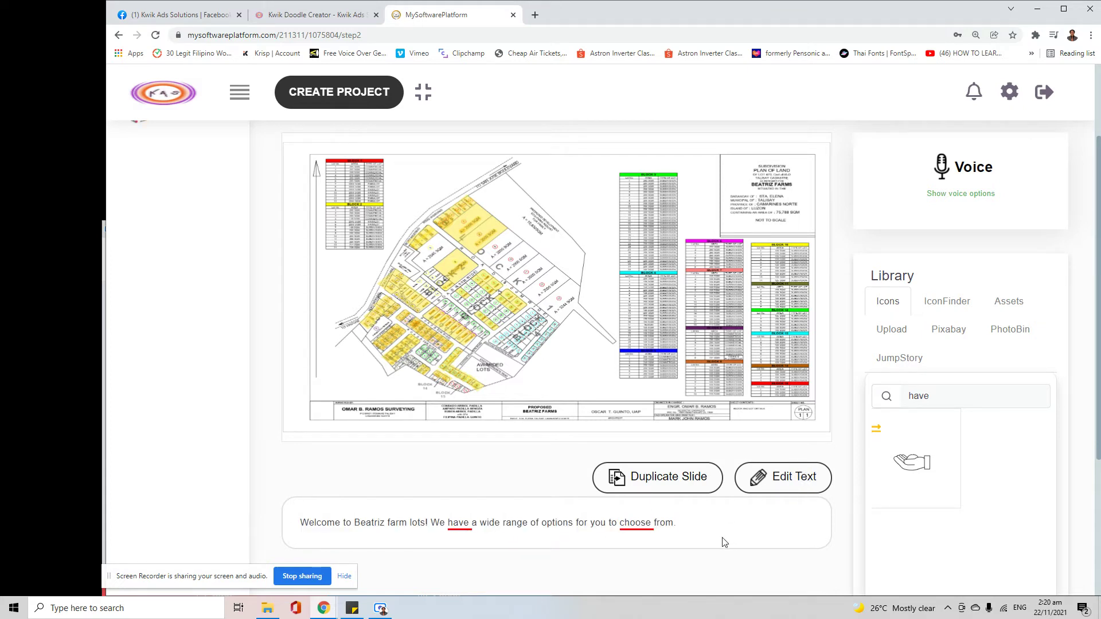
click(792, 481)
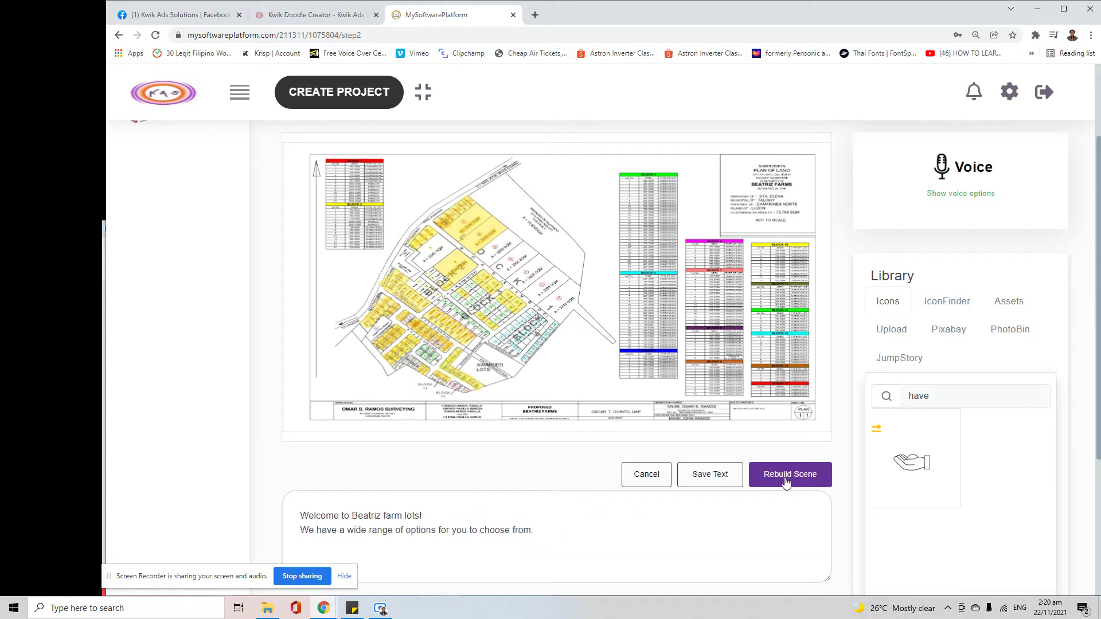
click(599, 544)
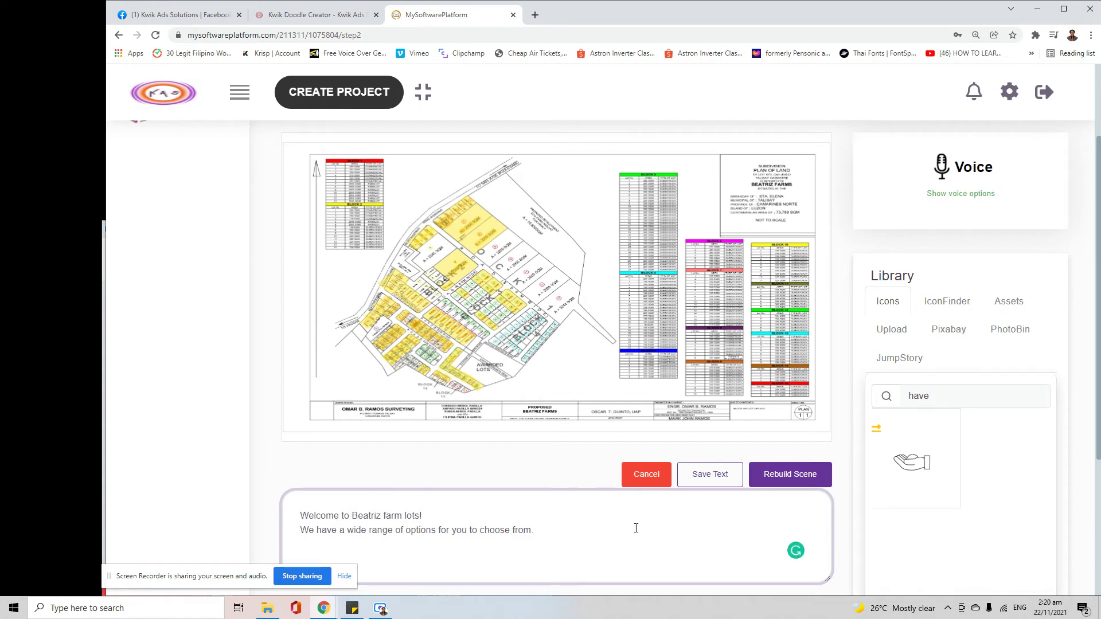
click(701, 480)
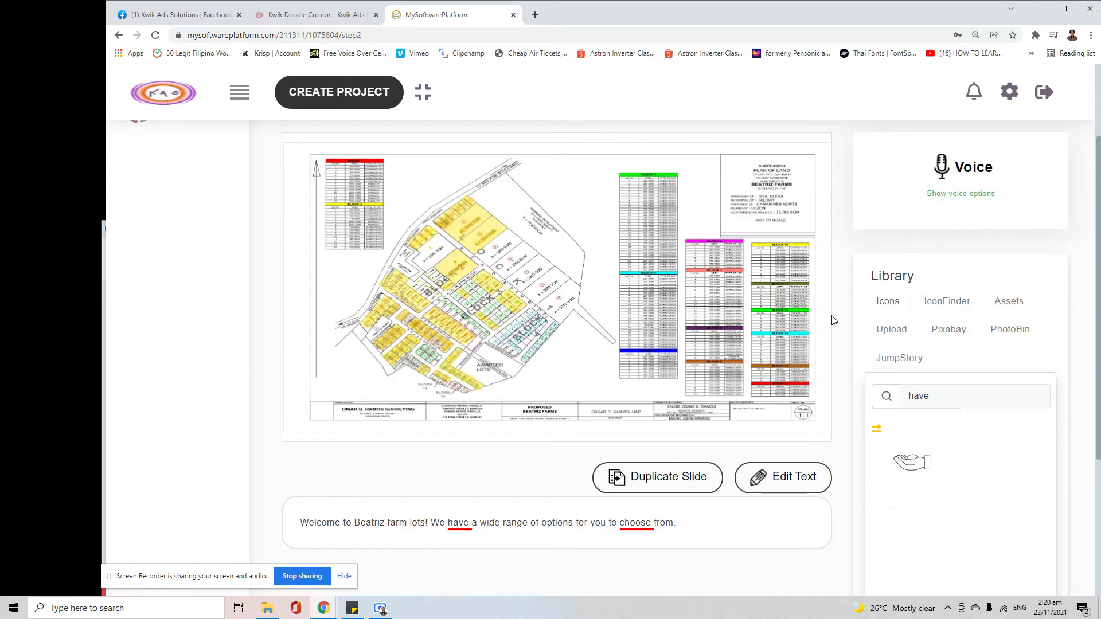
- Show the voice options for slide 1 and look through the available TTS voices
click(956, 195)
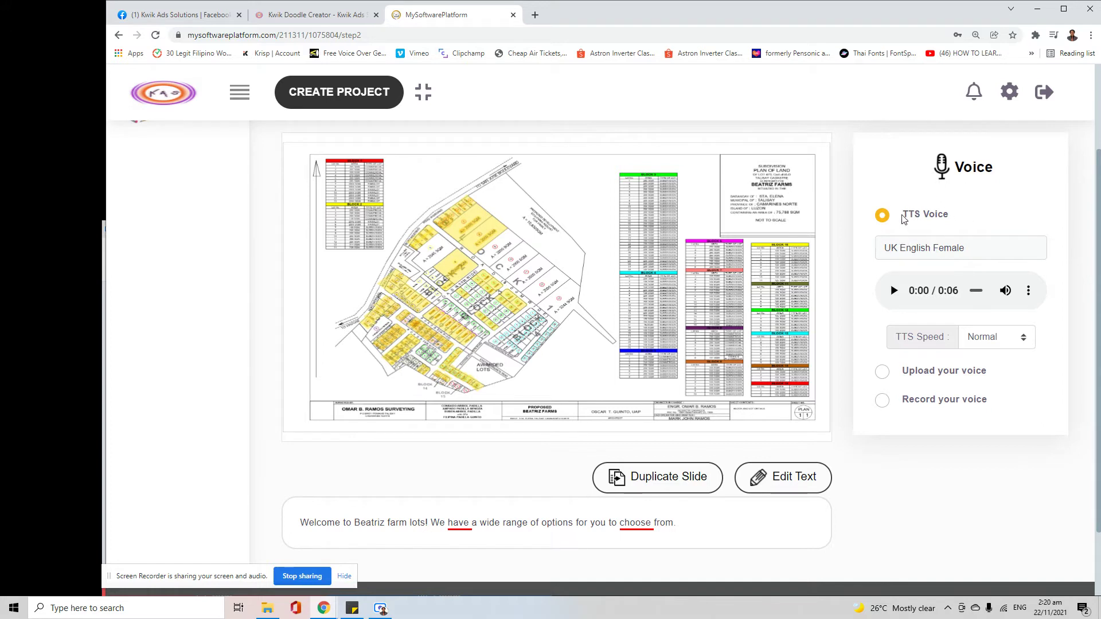
drag(902, 214, 955, 217)
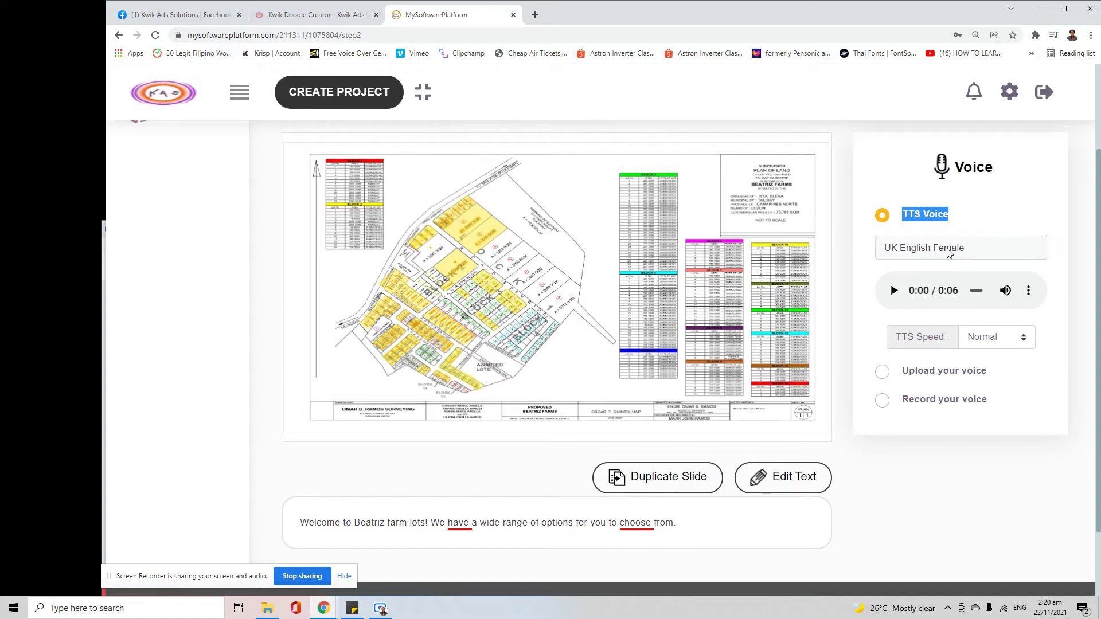
click(986, 253)
scroll(957, 287, up, 5)
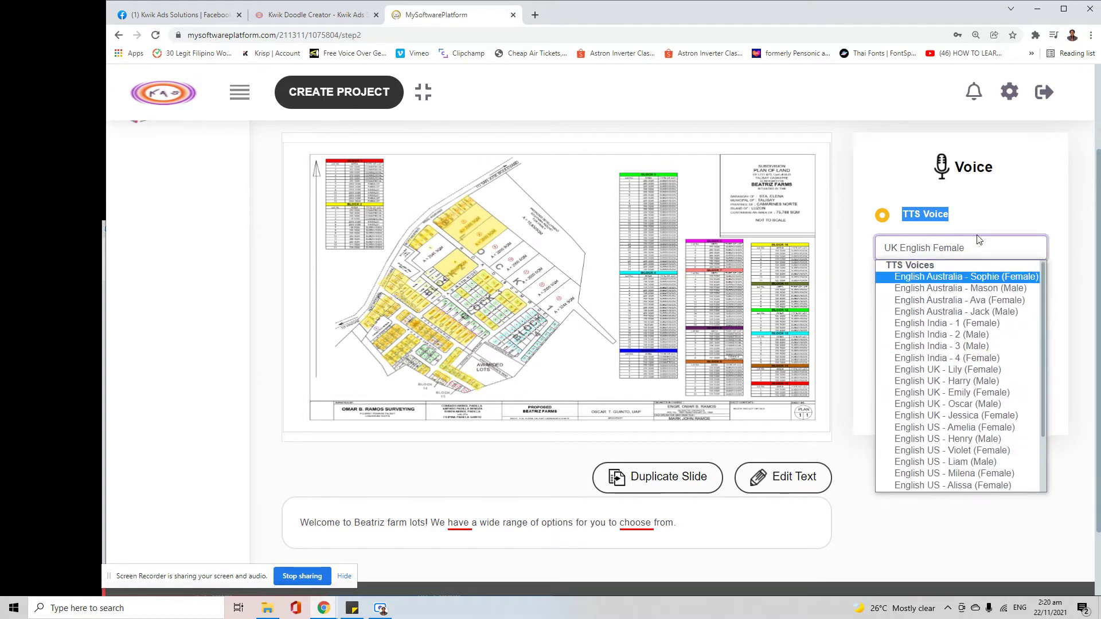
scroll(978, 240, down, 1)
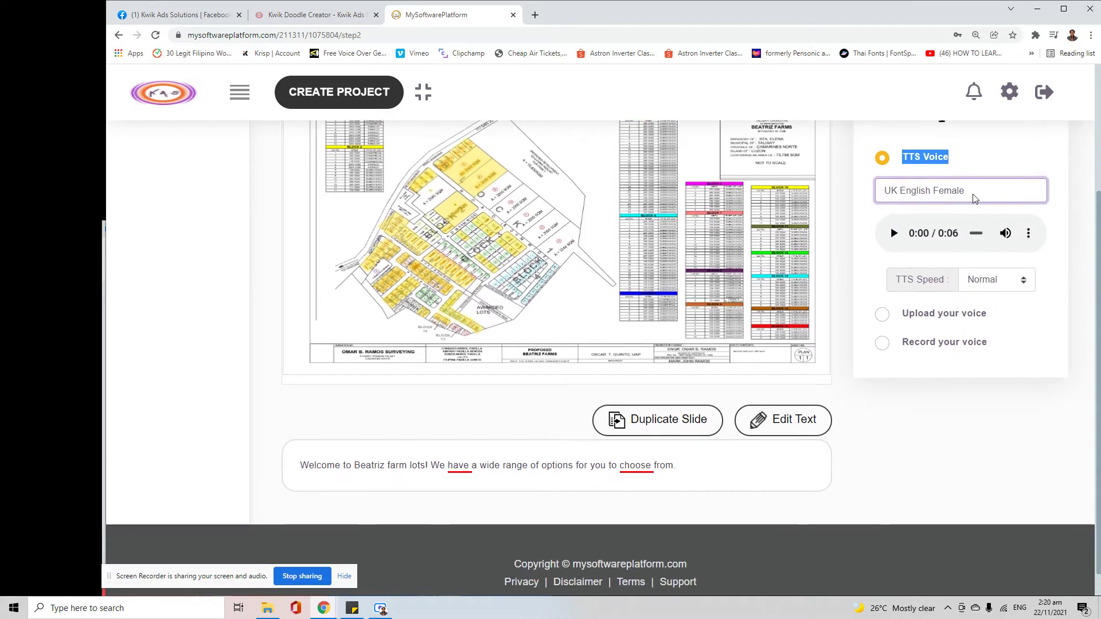
- Set the TTS voice to English UK - Harry (Male) and play the slide's voice-over
click(973, 196)
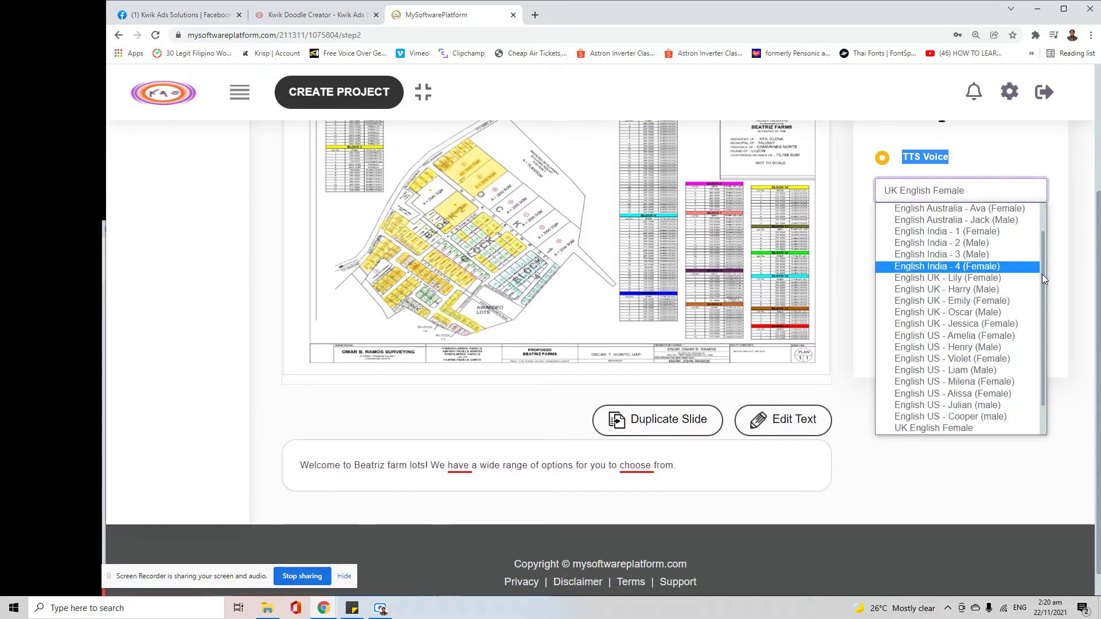
scroll(1041, 274, down, 1)
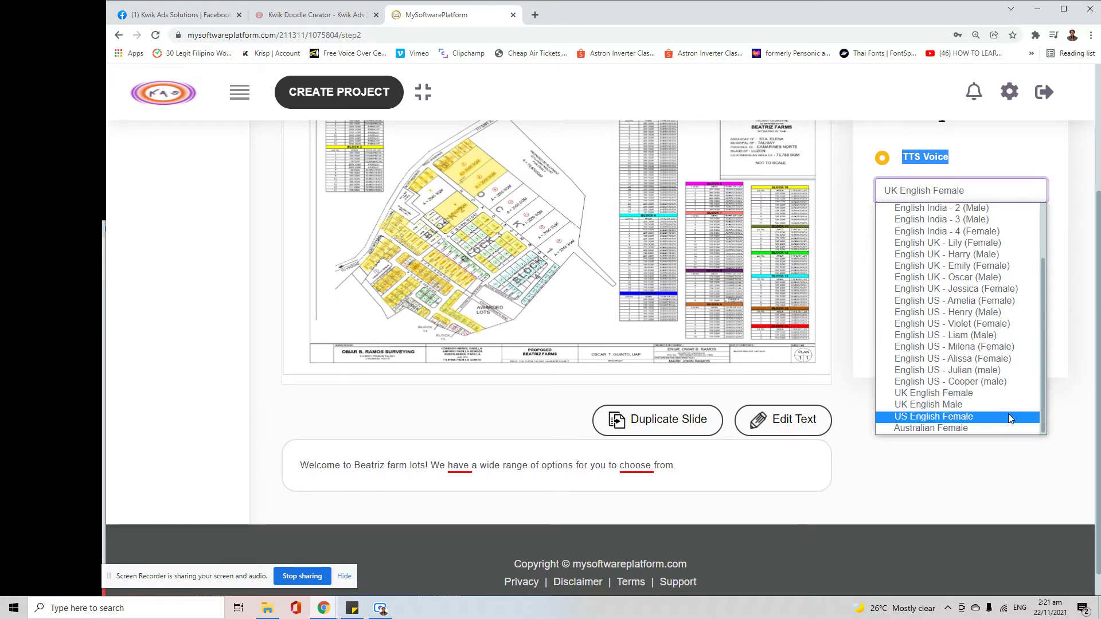
scroll(1019, 287, up, 1)
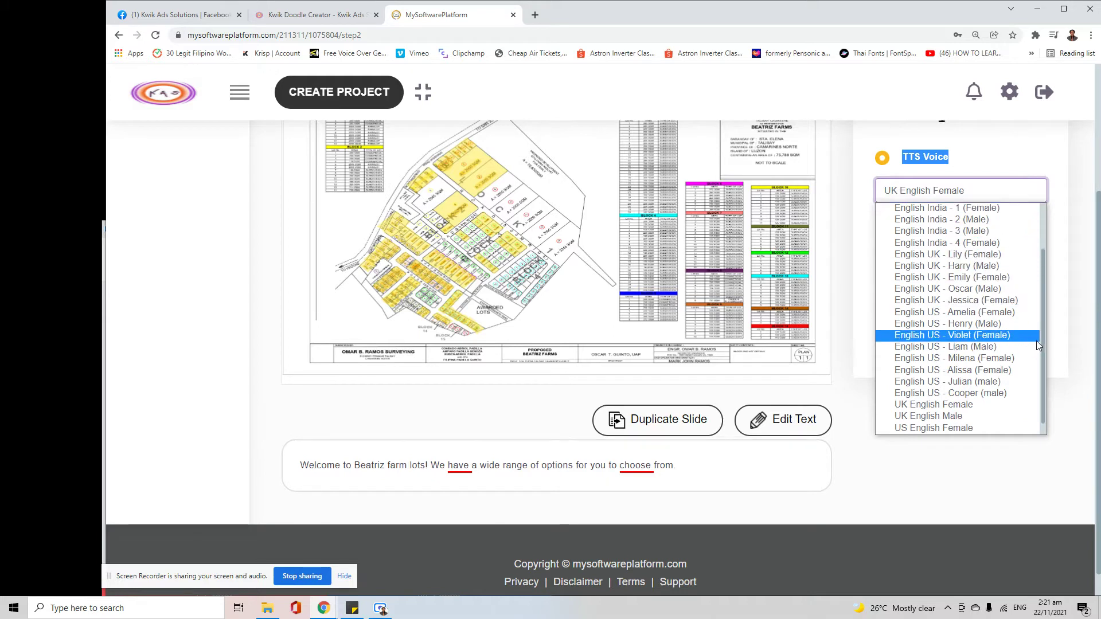
drag(1042, 342, 1041, 236)
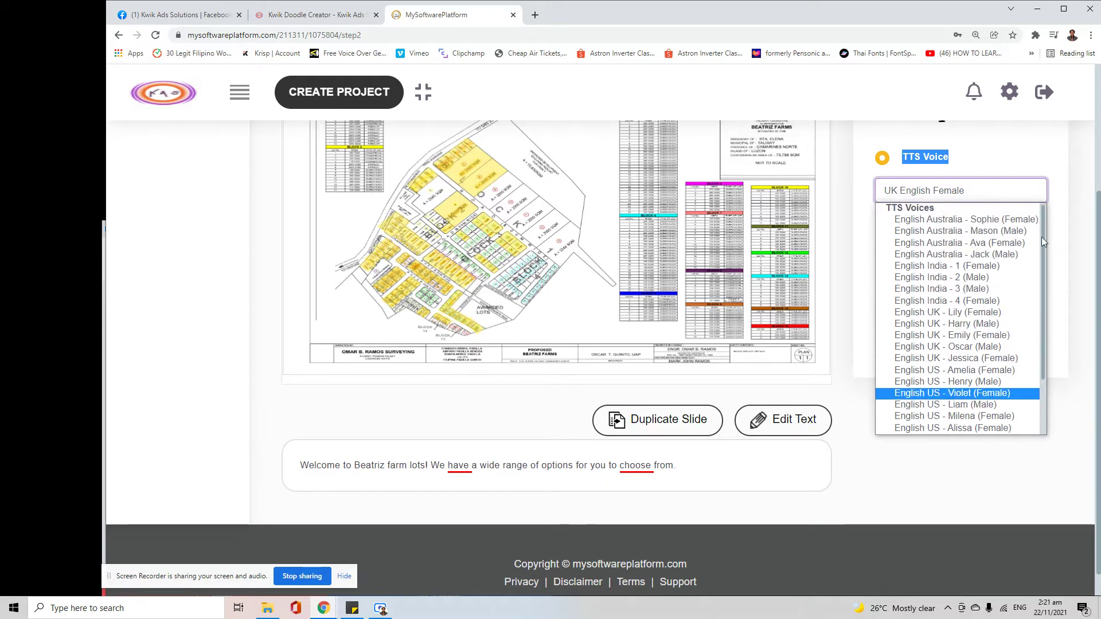
click(945, 324)
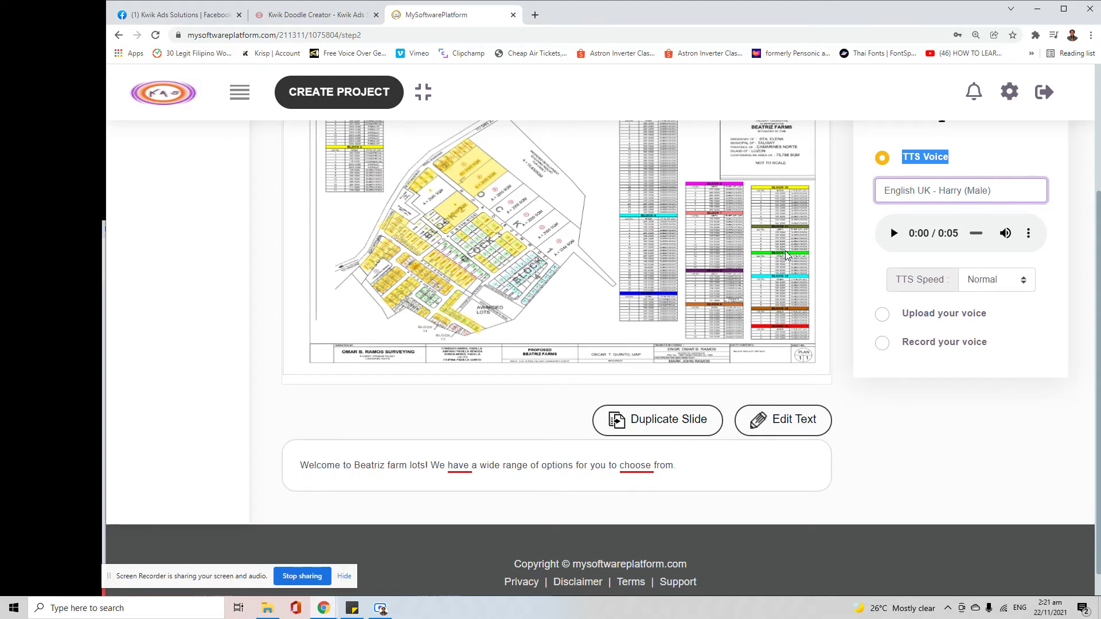
scroll(843, 272, up, 2)
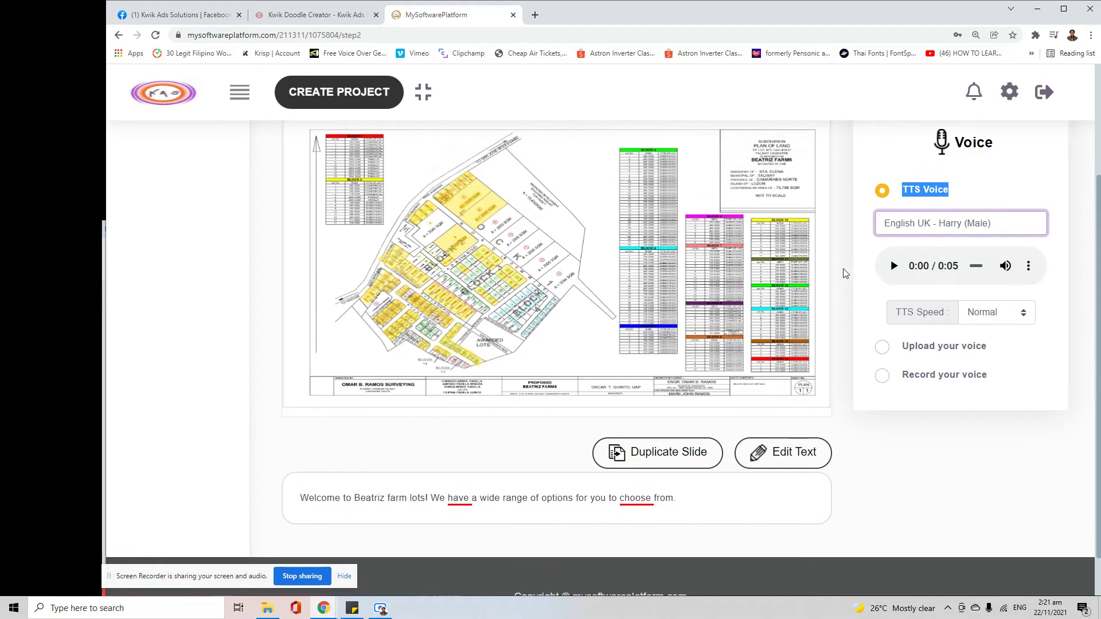
scroll(891, 356, down, 1)
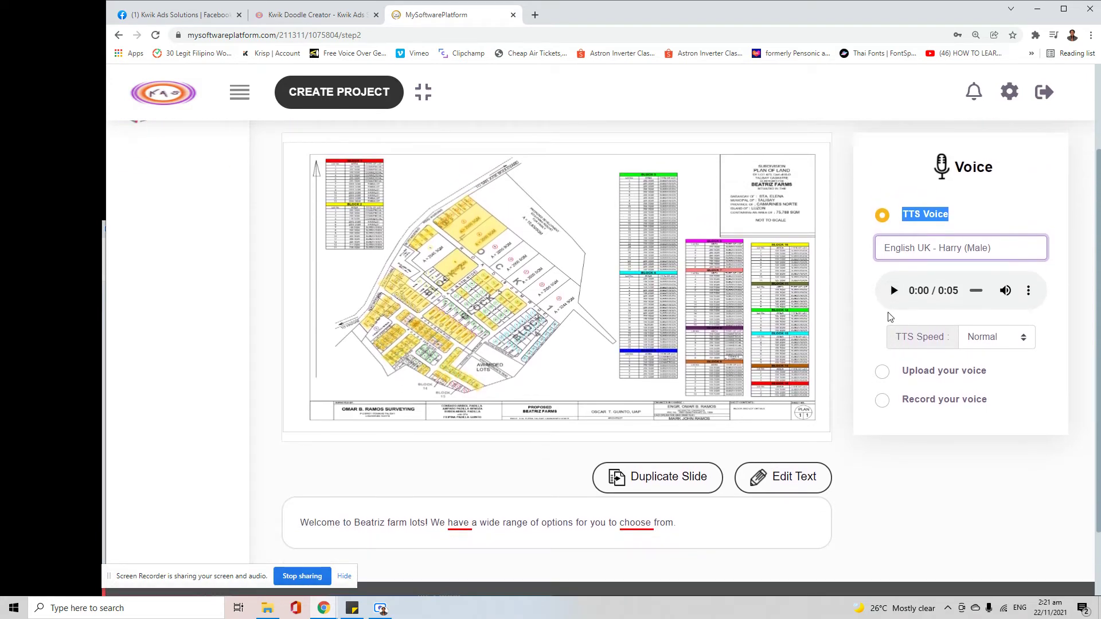
click(893, 295)
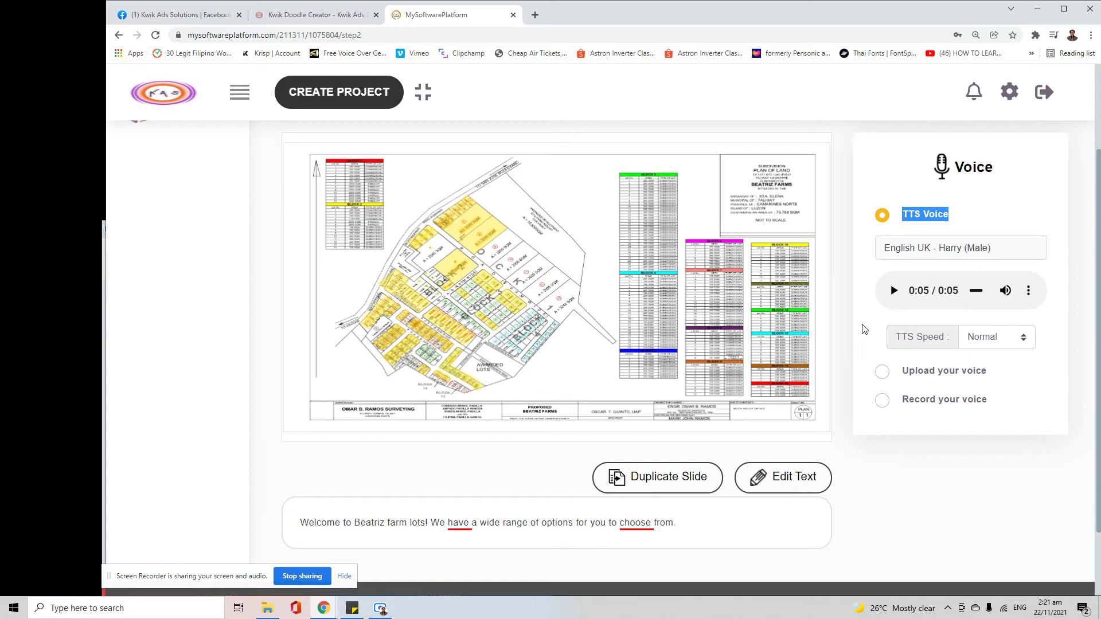
- Set the TTS voice to English US - Cooper (male) and play the slide's voice-over
click(955, 251)
scroll(963, 304, down, 3)
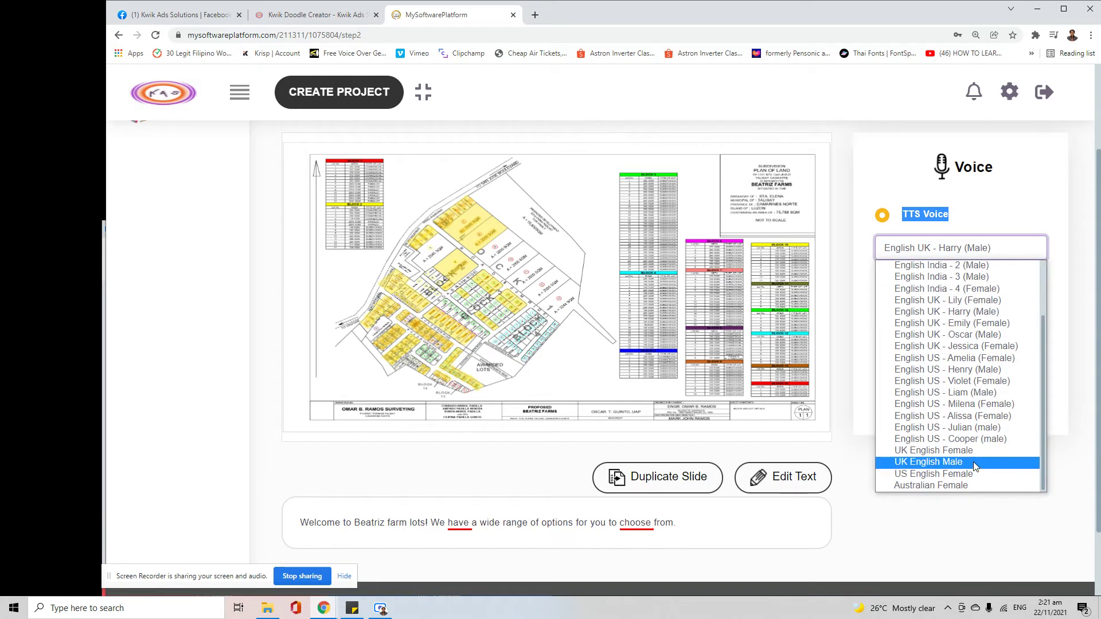
click(954, 439)
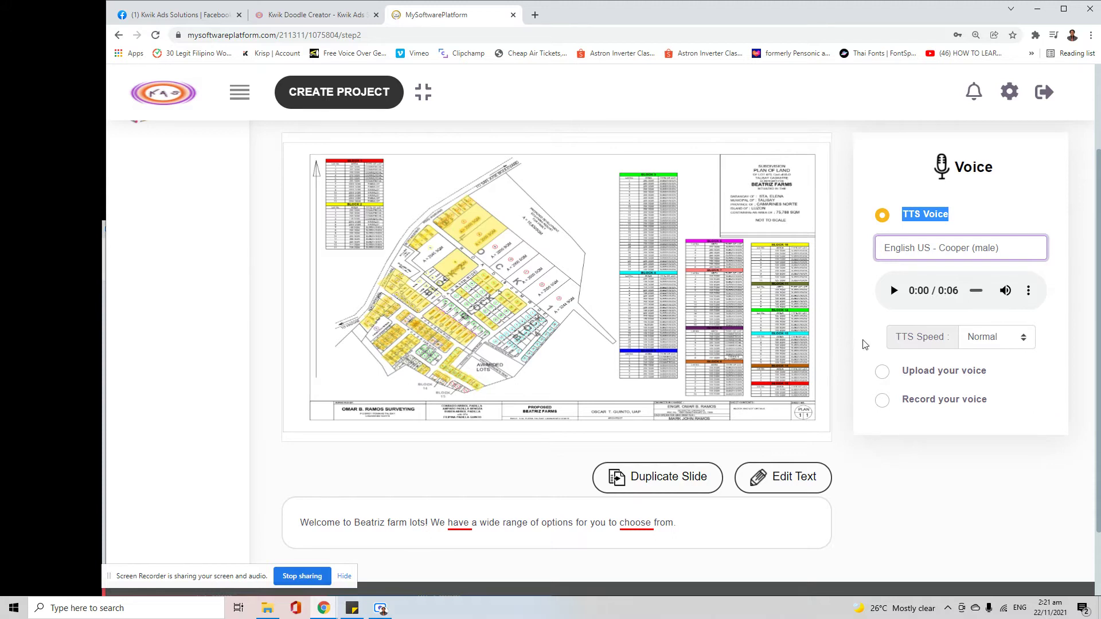
click(893, 291)
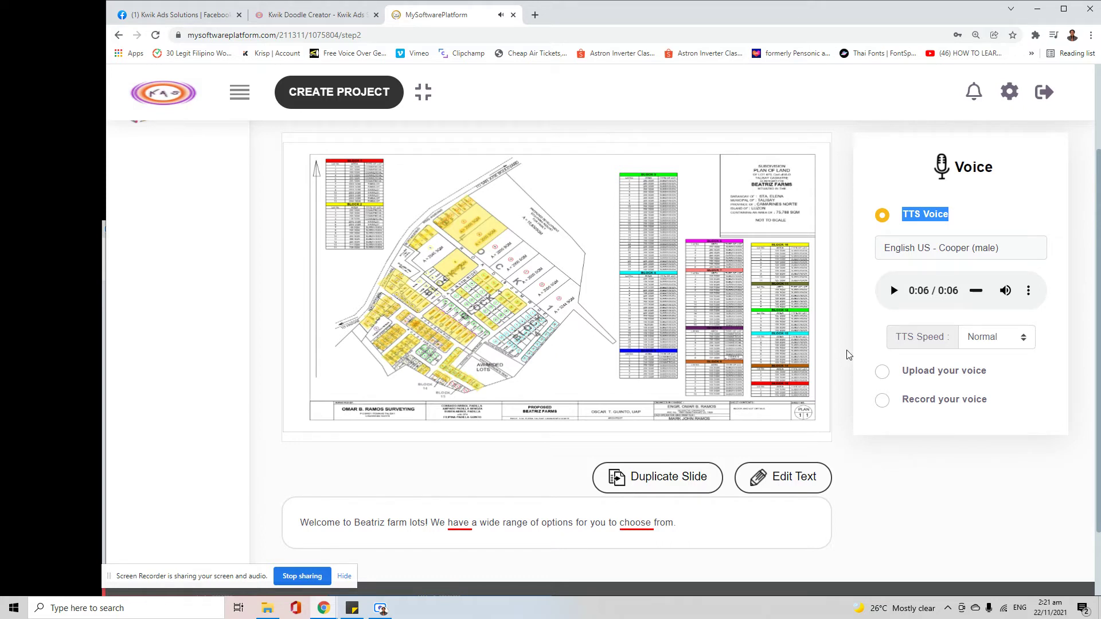
- Add a new slide after slide 1 in the Beatriz Farm Lots project
scroll(848, 355, up, 2)
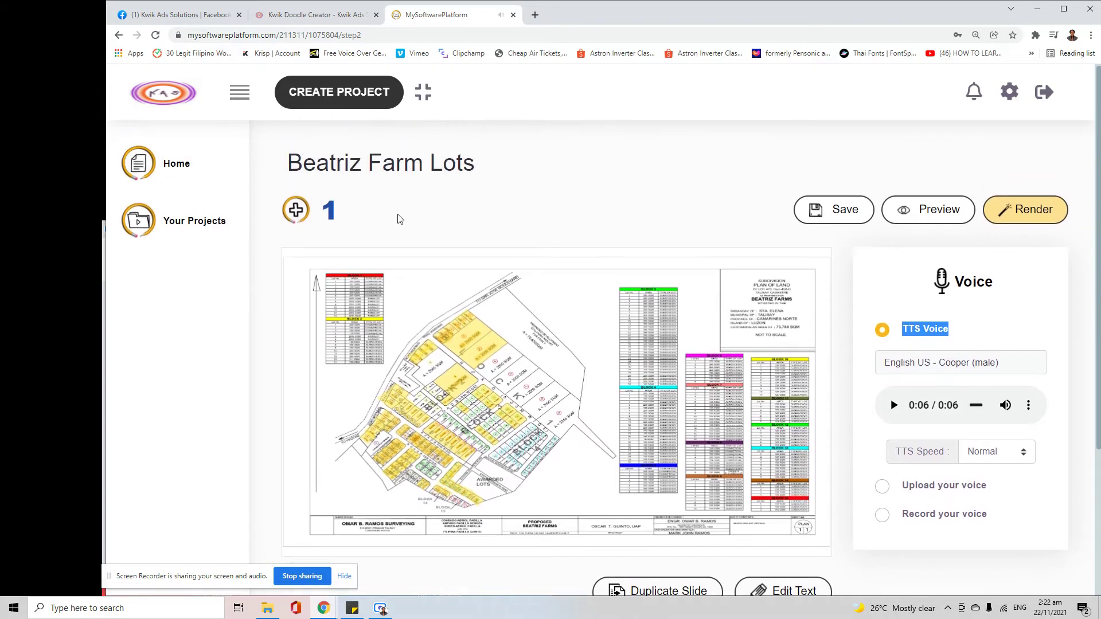
click(400, 219)
scroll(395, 216, down, 3)
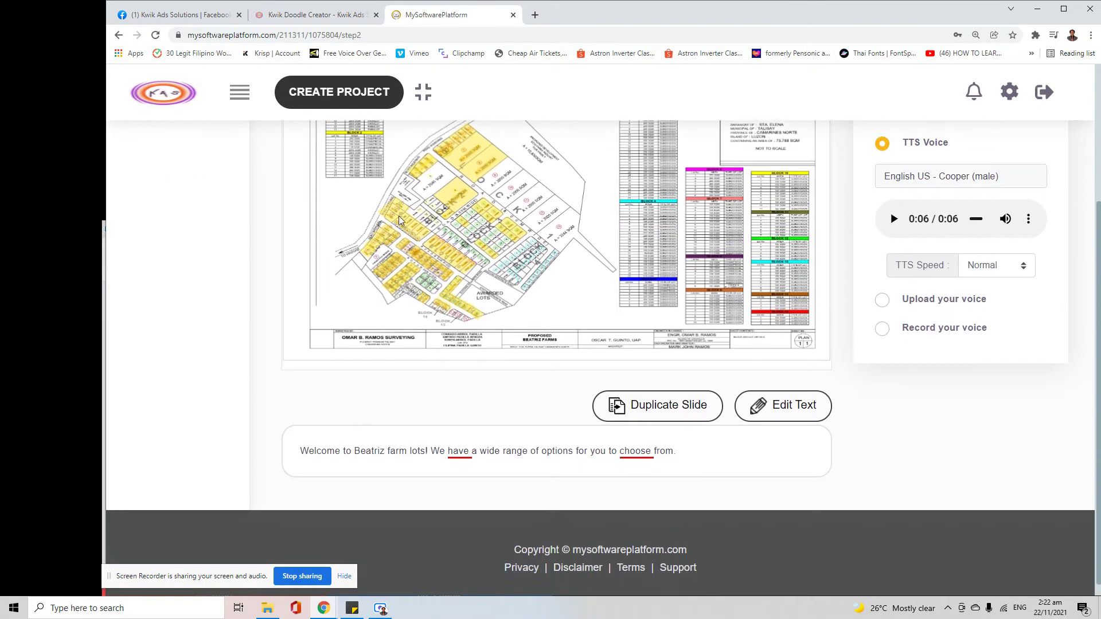
scroll(344, 201, up, 3)
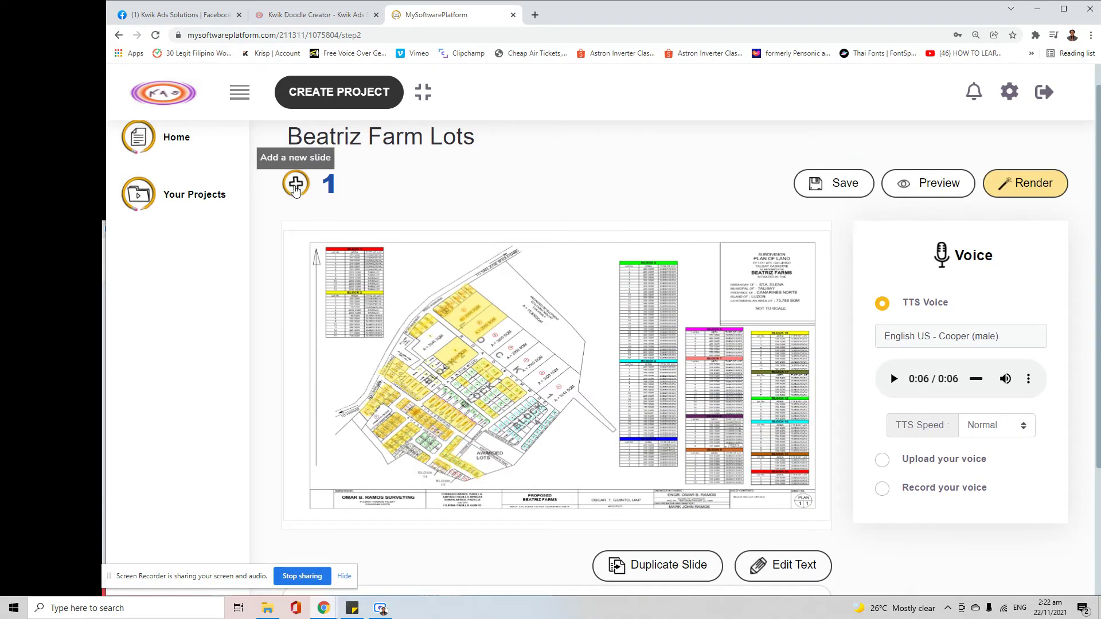
click(296, 186)
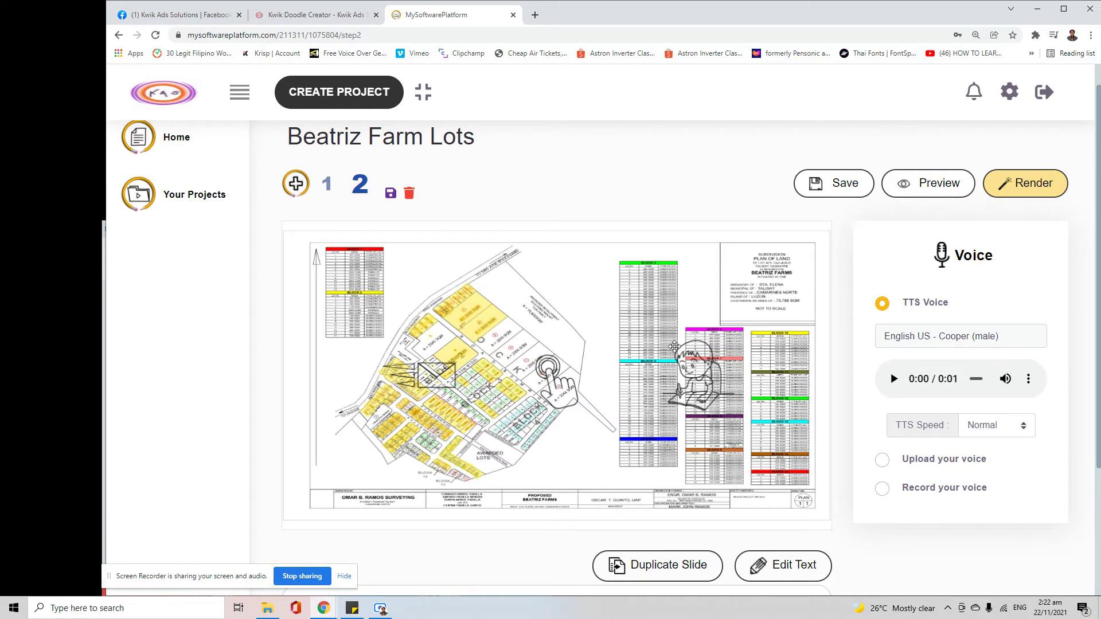
- Remove the envelope and pointing-finger icons from slide 2, confirming each removal
scroll(676, 416, down, 2)
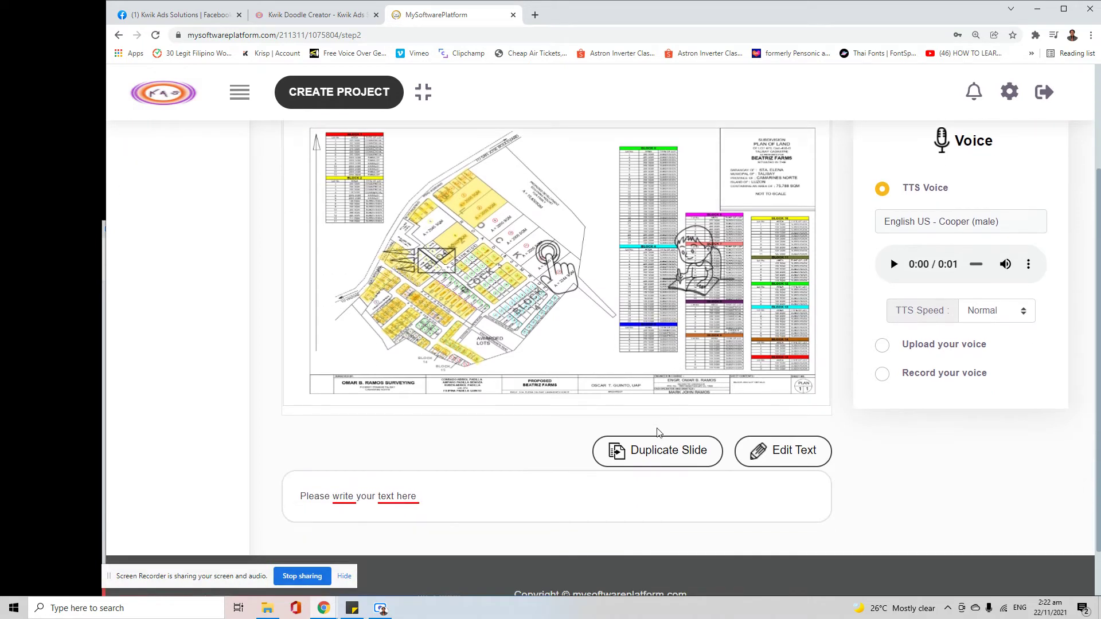
scroll(466, 447, up, 2)
scroll(465, 438, down, 2)
scroll(463, 430, up, 1)
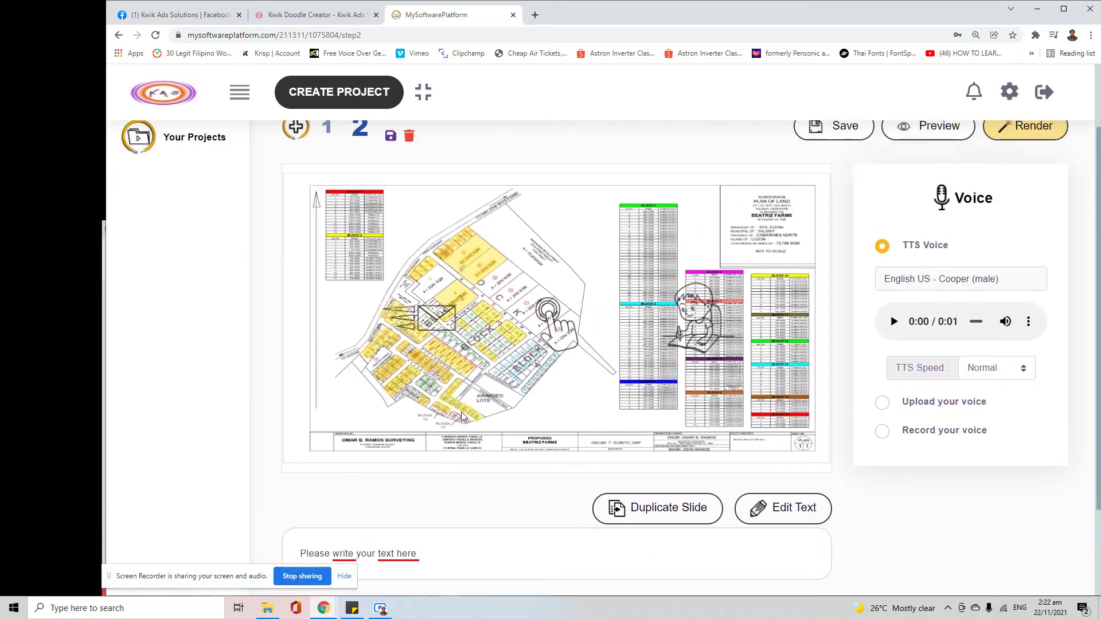
click(437, 308)
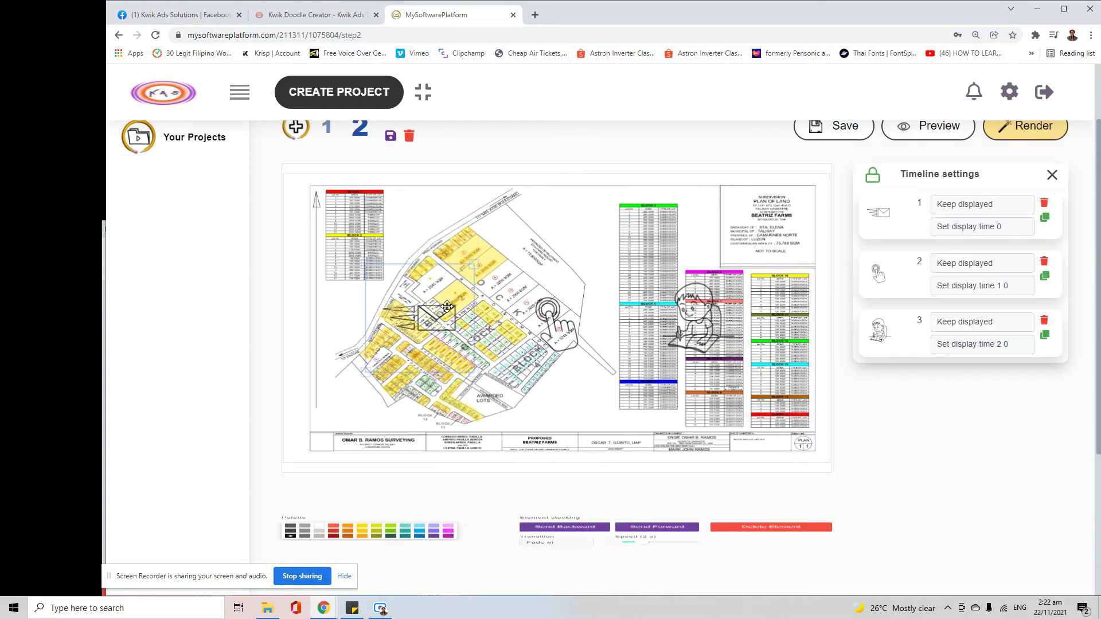
click(700, 308)
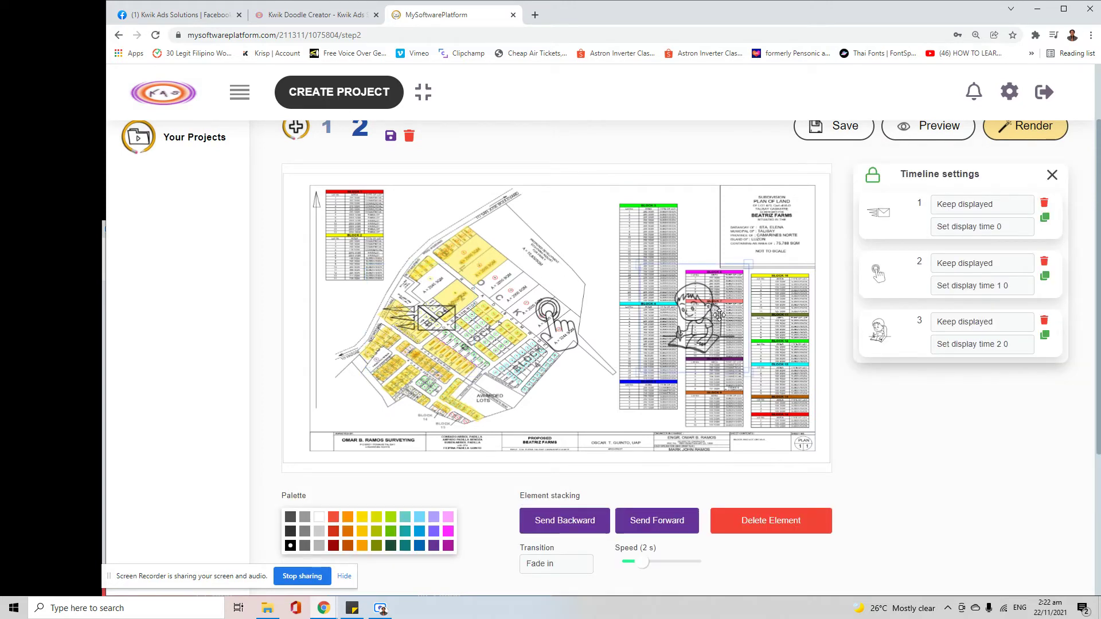
click(1043, 204)
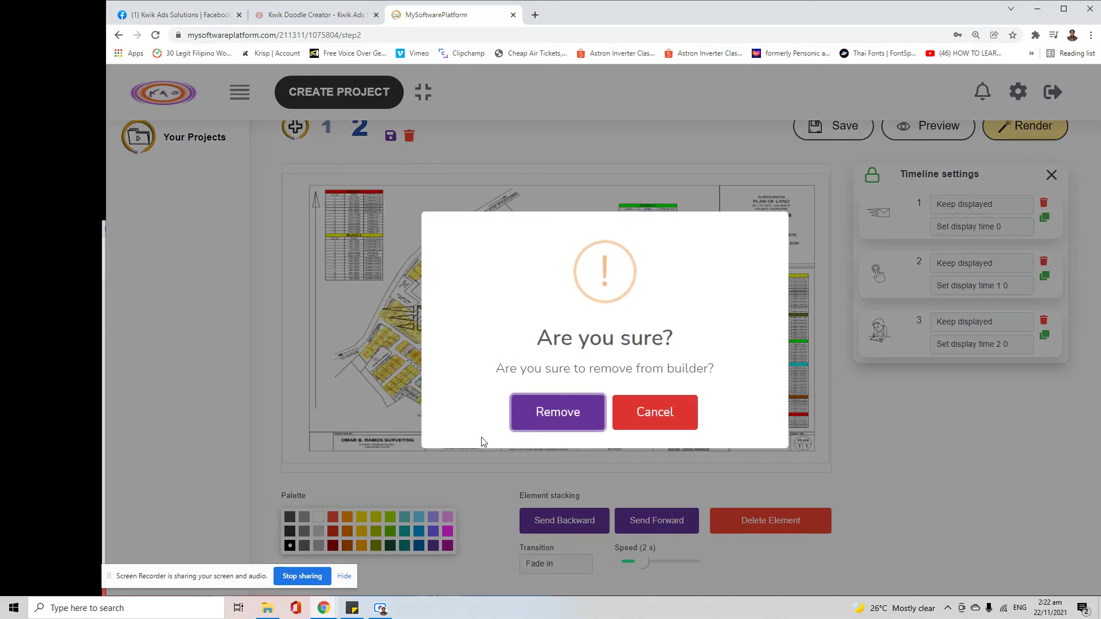
click(555, 416)
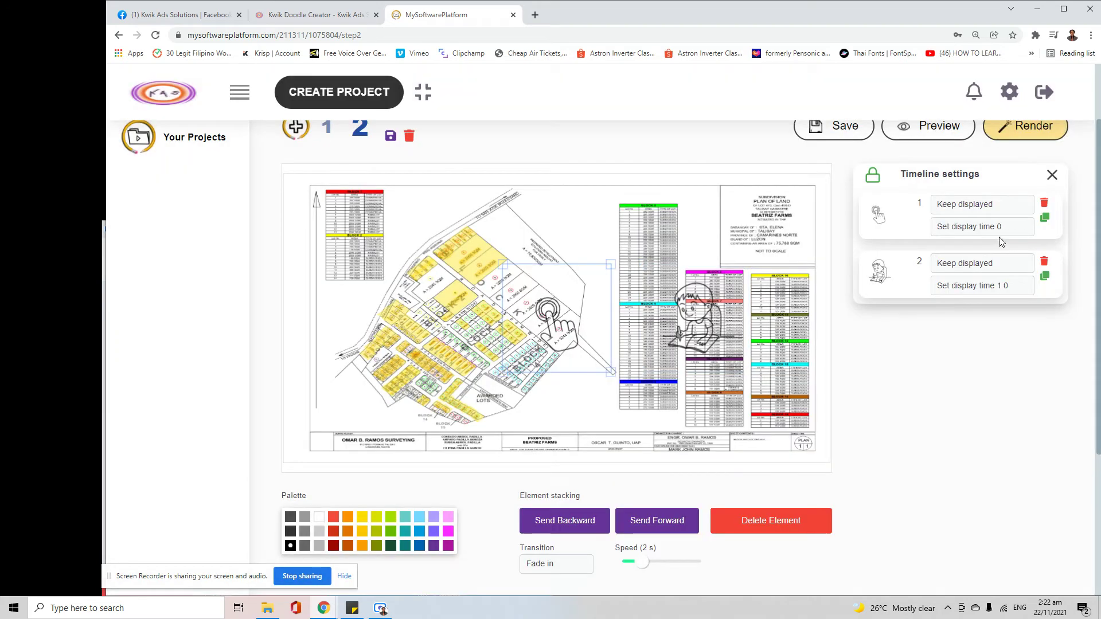
click(1043, 204)
click(578, 415)
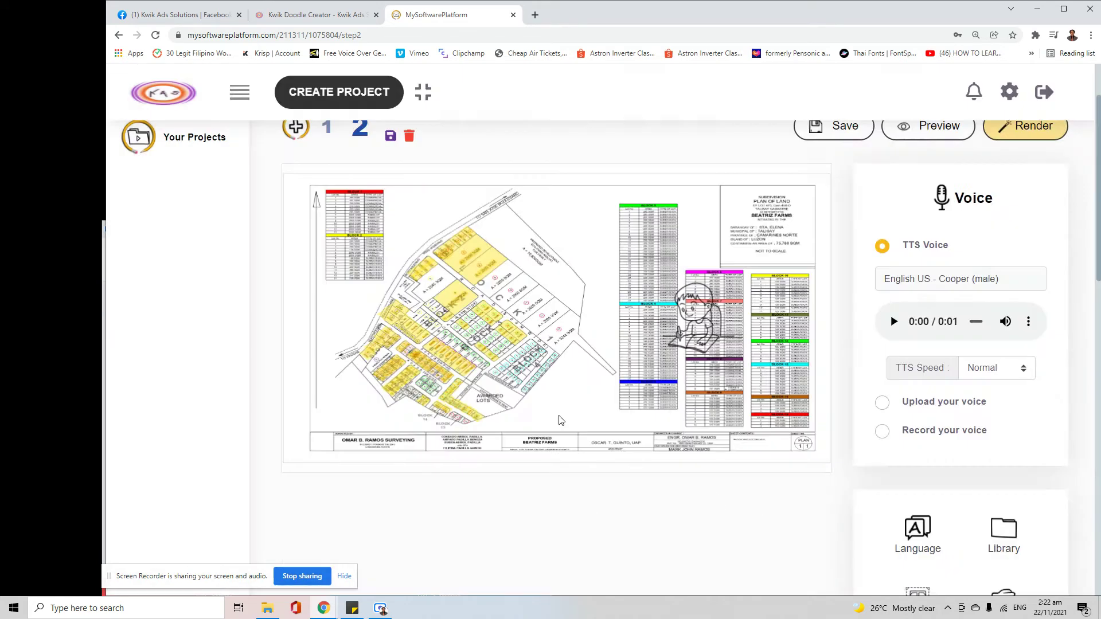
- Remove the writing-child icon from slide 2, confirm its removal, and switch back to slide 1
click(708, 315)
click(1044, 204)
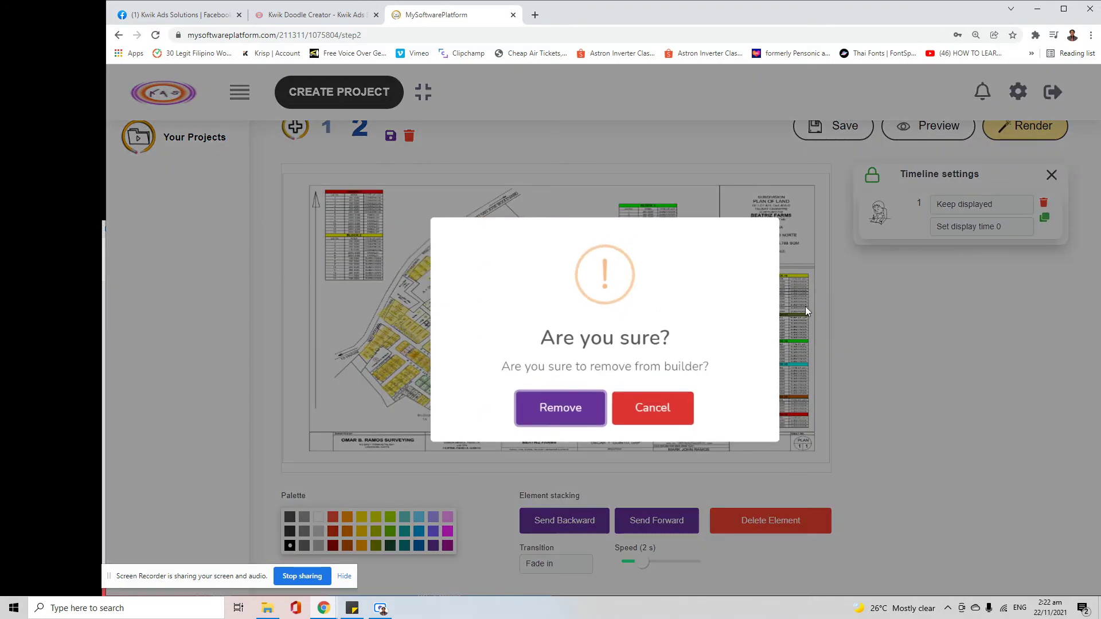
click(588, 419)
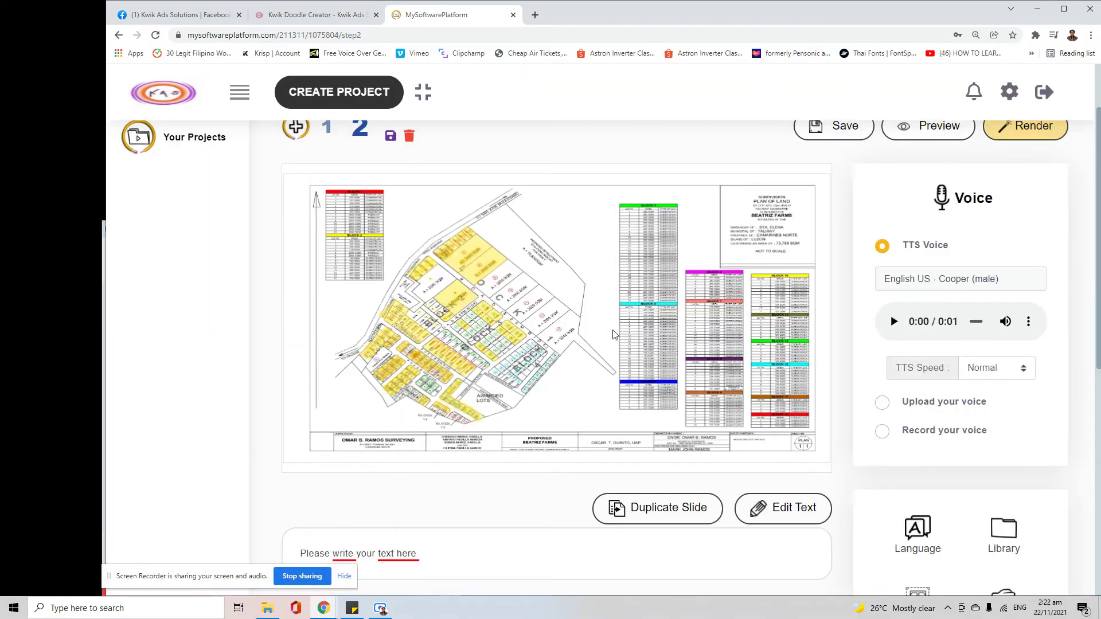
click(326, 127)
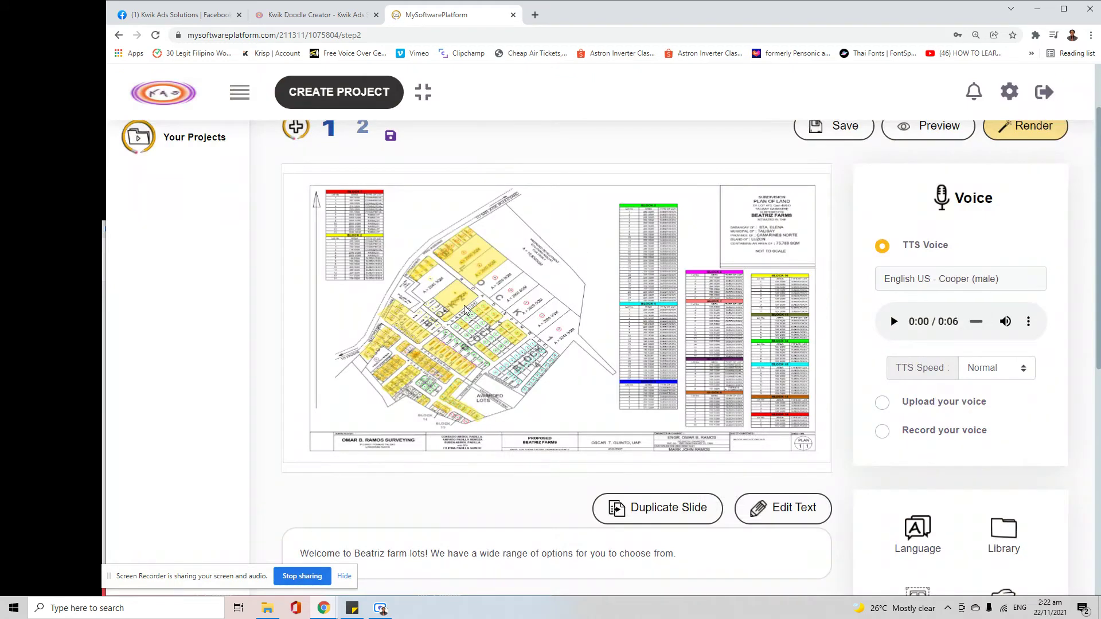
- Compare slides 1 and 2, and change slide 2's background from the image to White
click(358, 129)
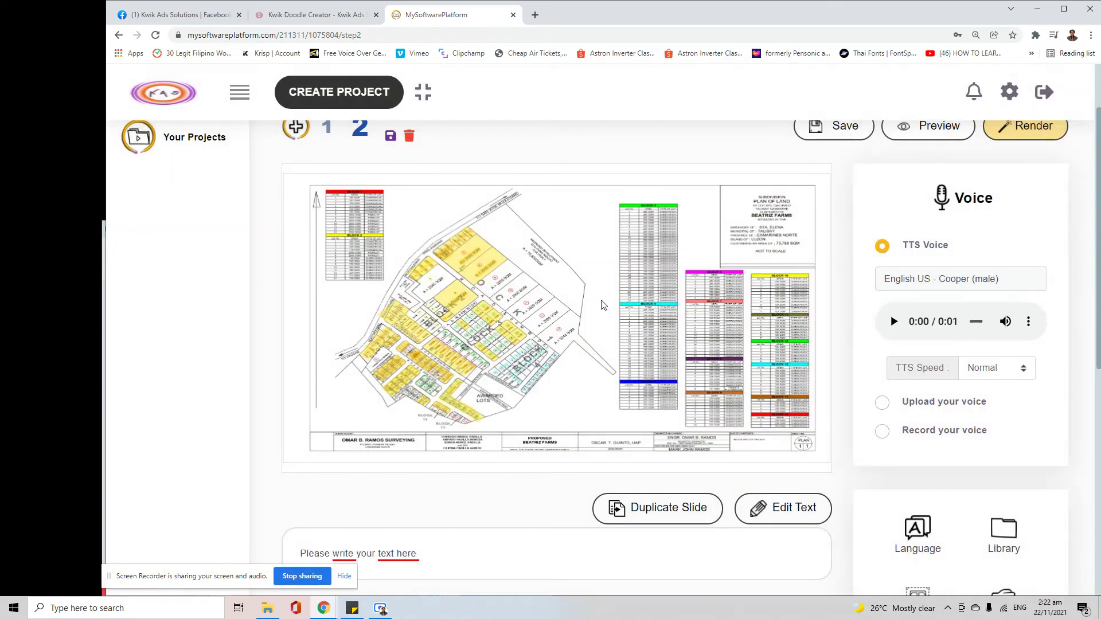
click(328, 128)
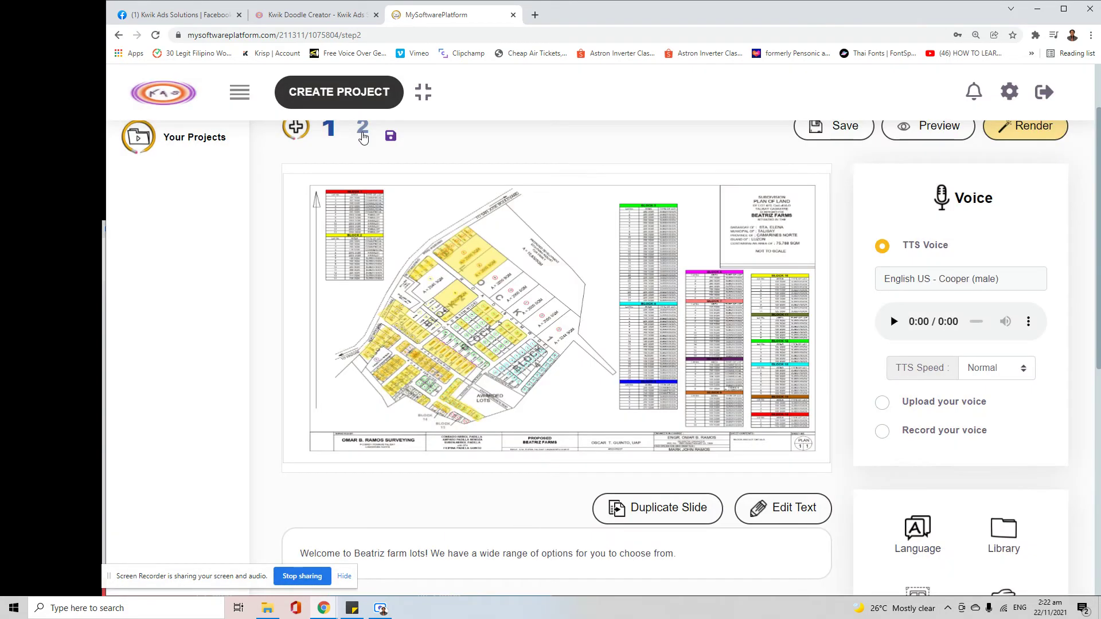
click(363, 132)
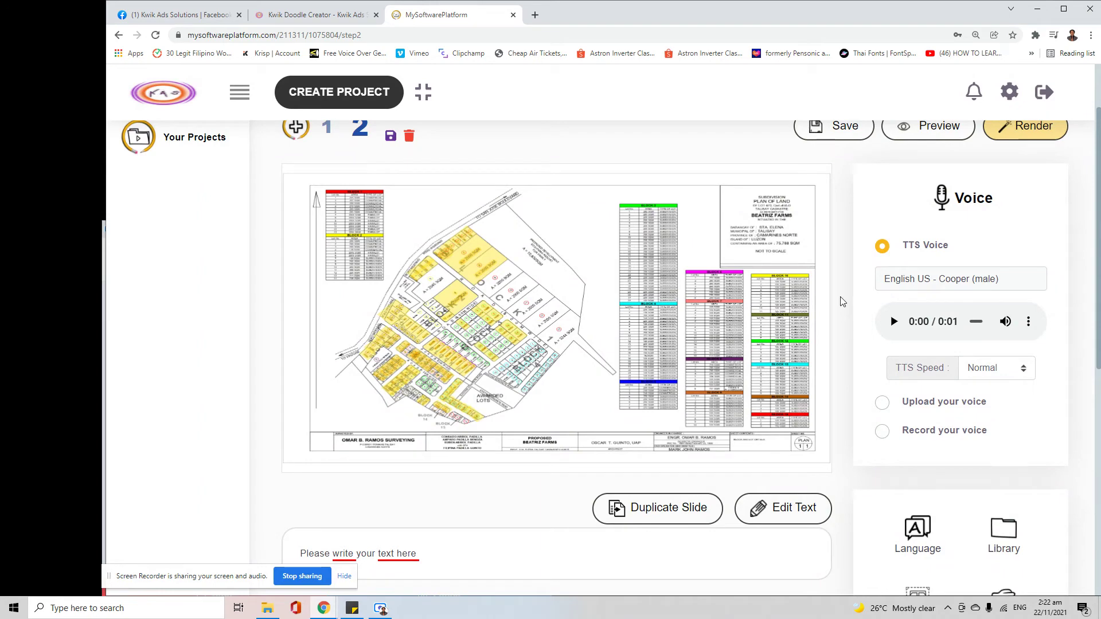
scroll(842, 303, down, 1)
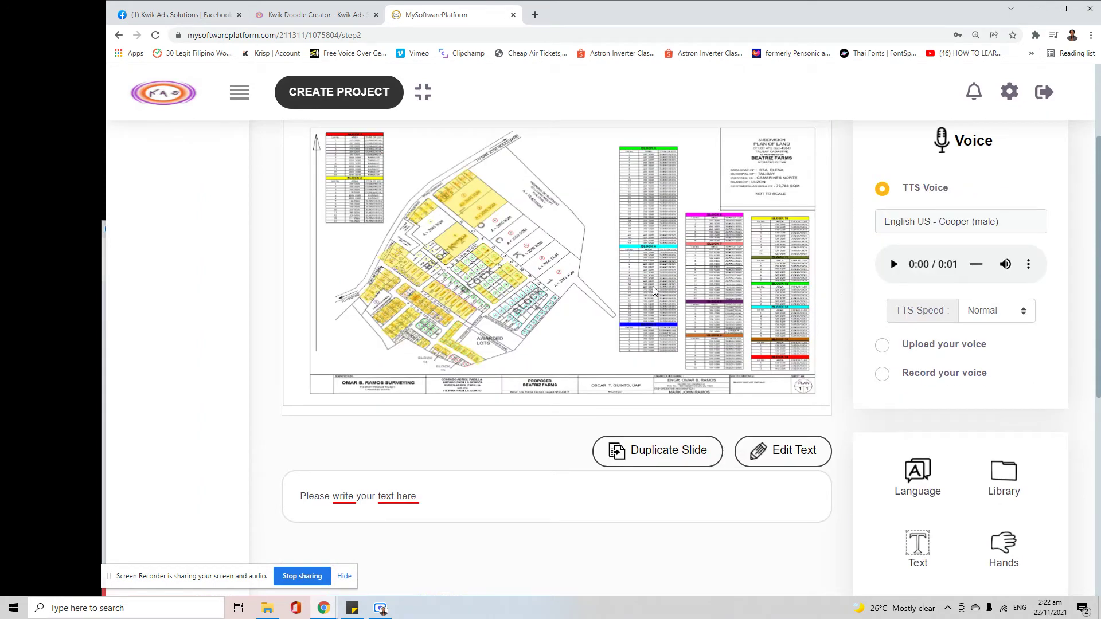
scroll(654, 290, down, 4)
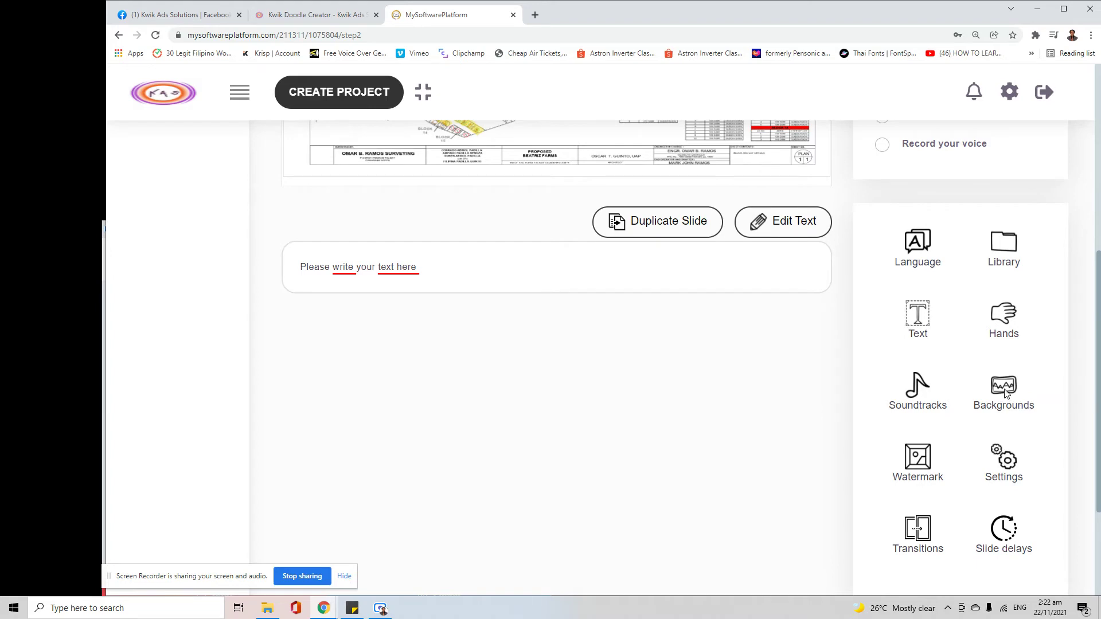
click(1004, 391)
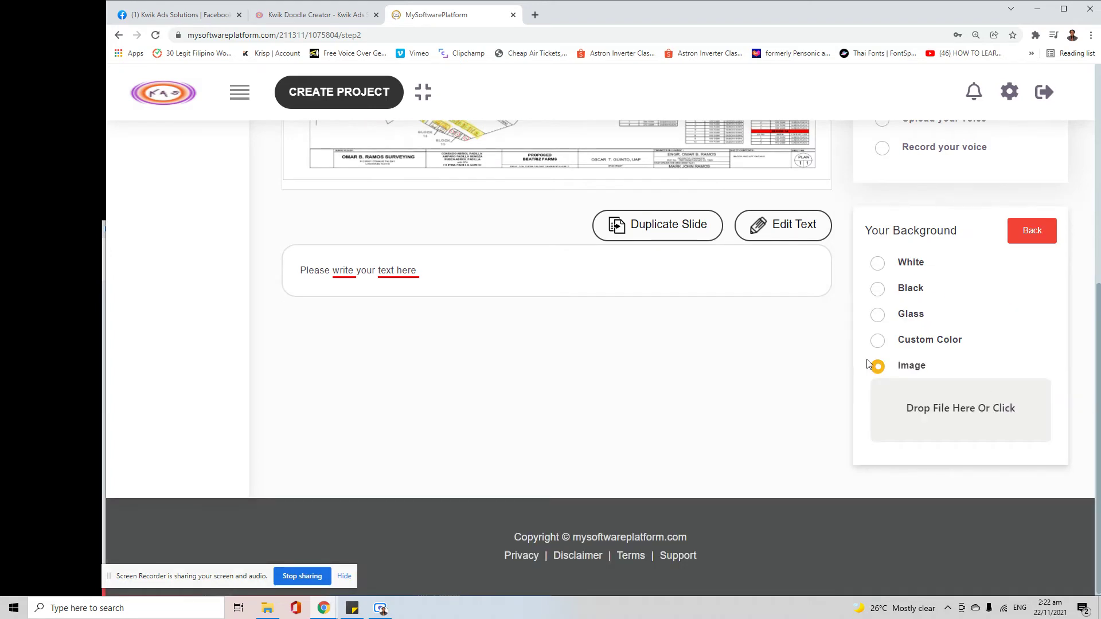
click(883, 267)
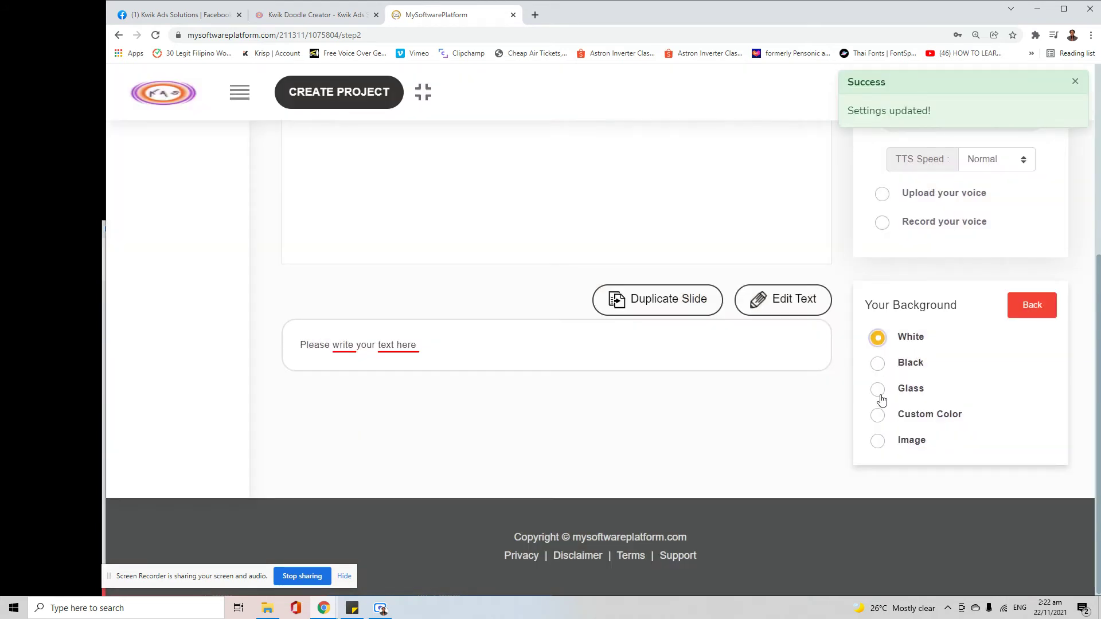
- Review slide 2's canvas together with the available background options
scroll(697, 425, up, 3)
scroll(697, 425, up, 2)
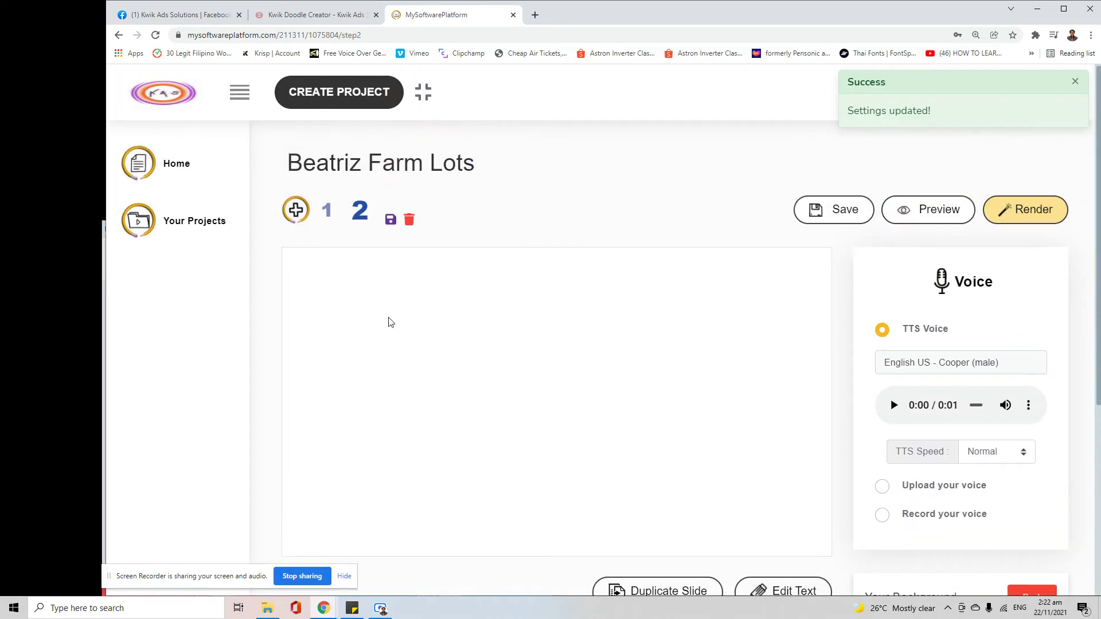
scroll(389, 321, down, 2)
scroll(477, 319, up, 1)
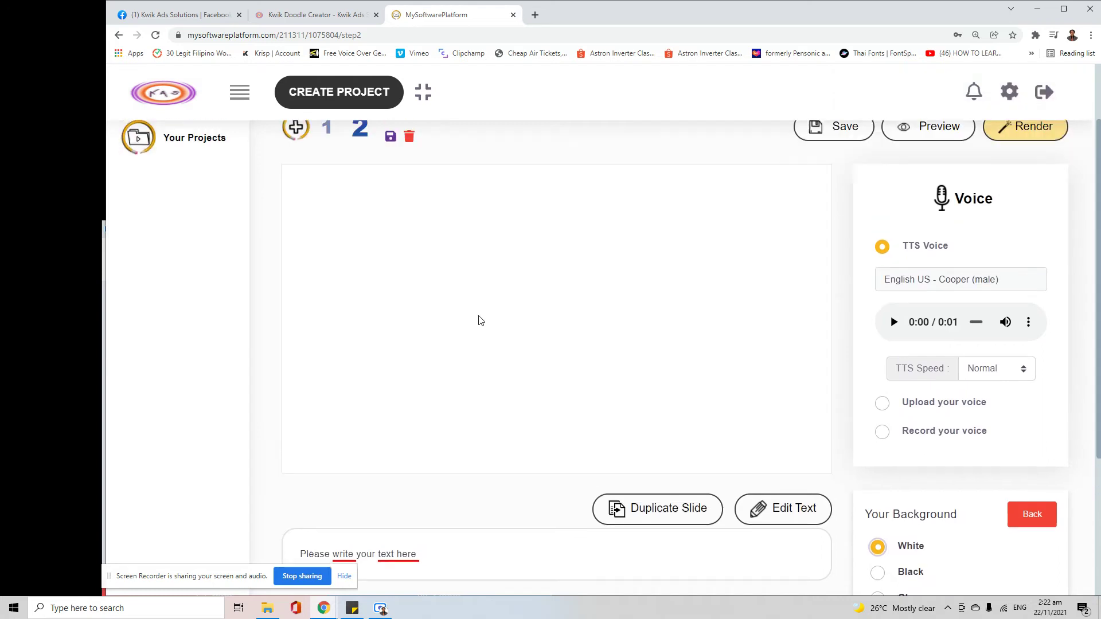
scroll(717, 294, down, 2)
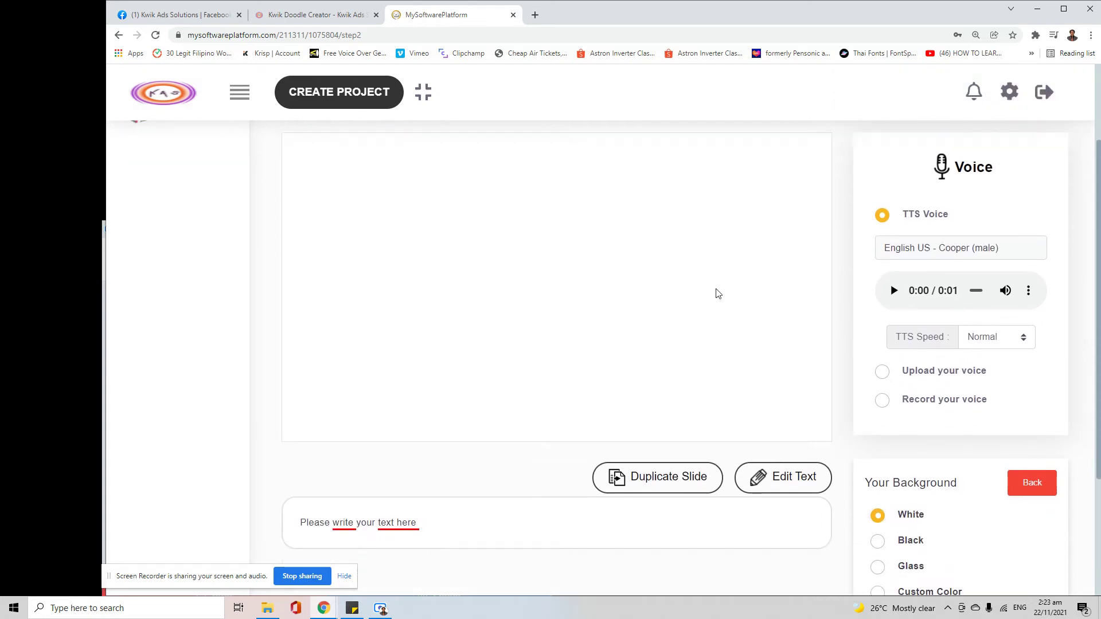
scroll(719, 290, down, 2)
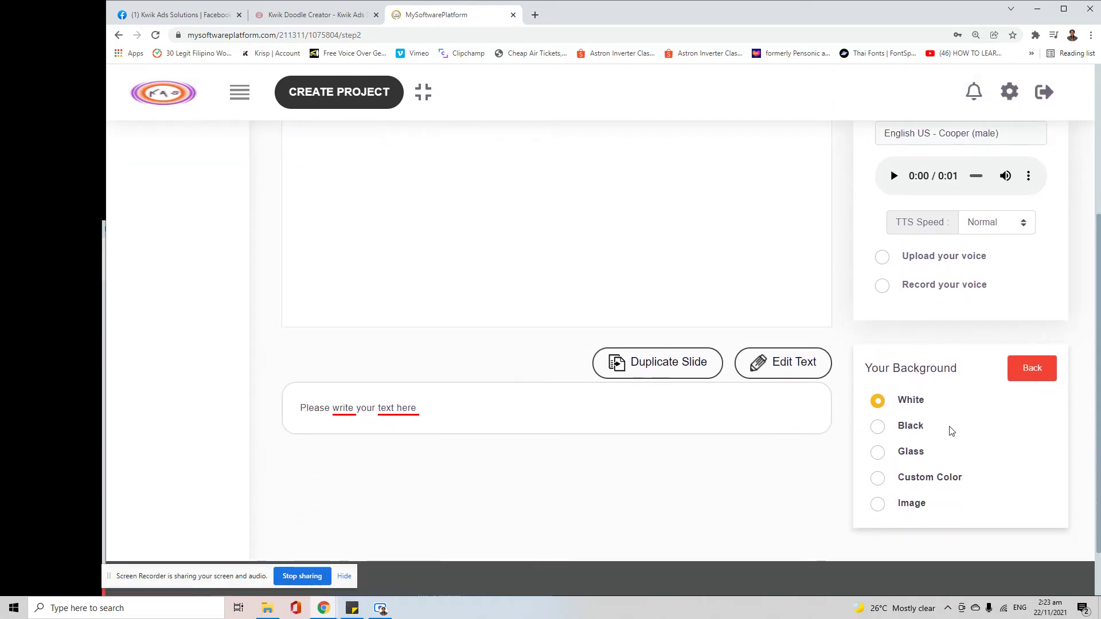
scroll(803, 489, up, 3)
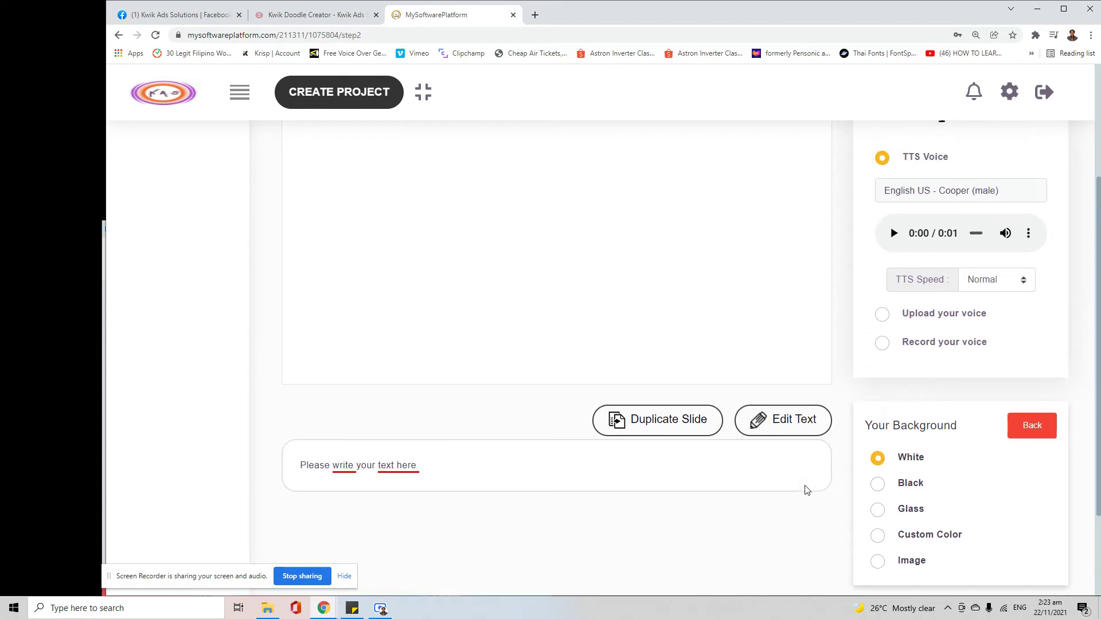
scroll(686, 434, down, 1)
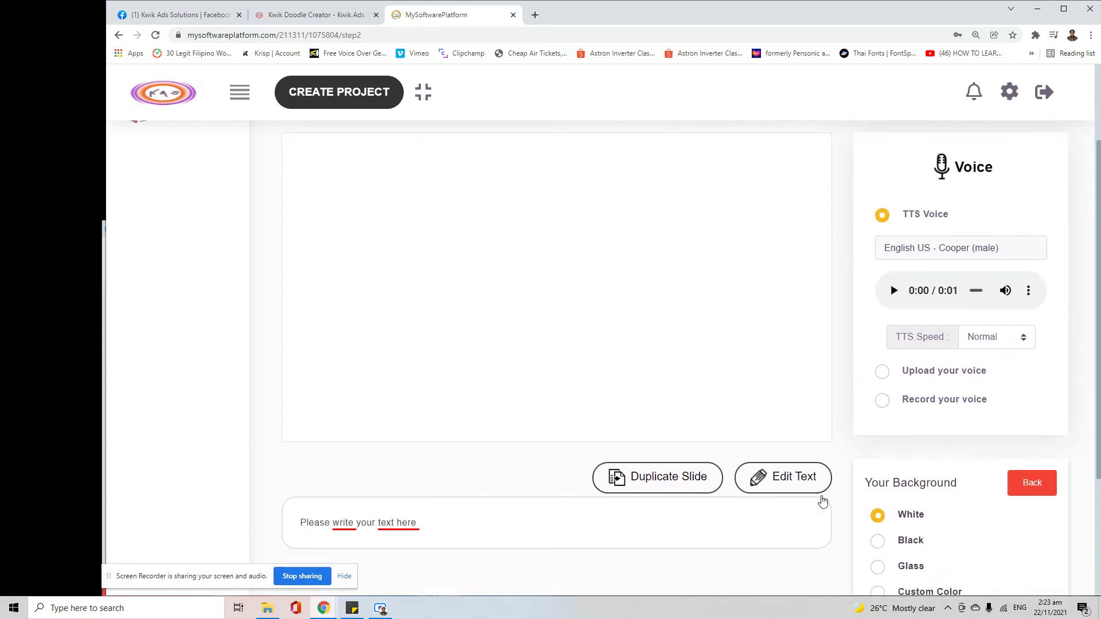
scroll(1031, 490, down, 3)
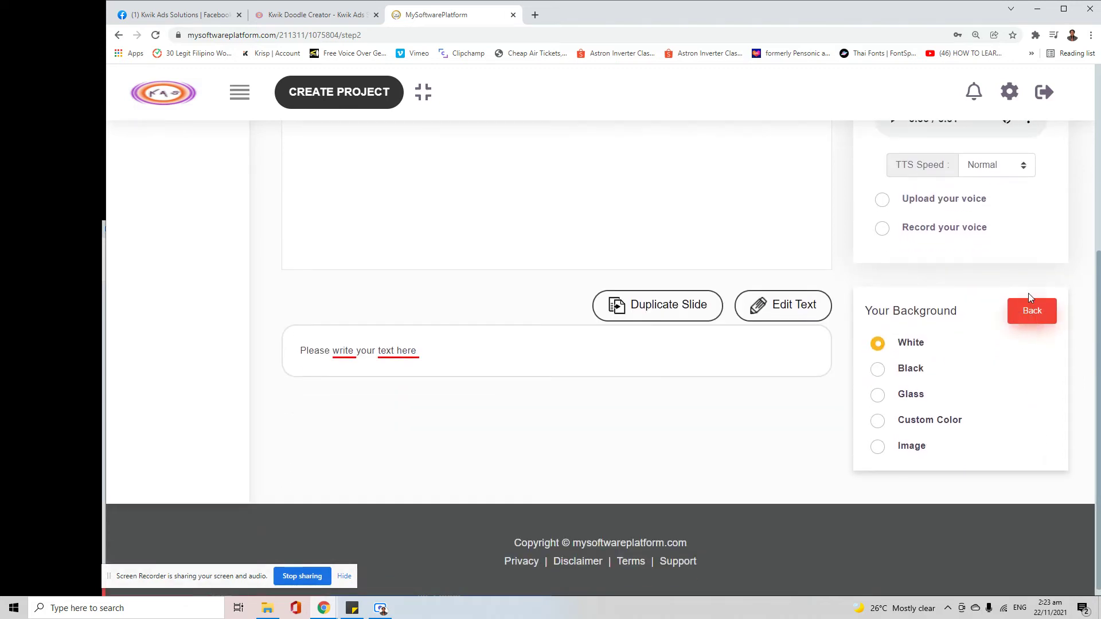
- Leave the background settings and look through the library's Pixabay, PhotoBin and JumpStory image sources, returning to Upload
click(1032, 316)
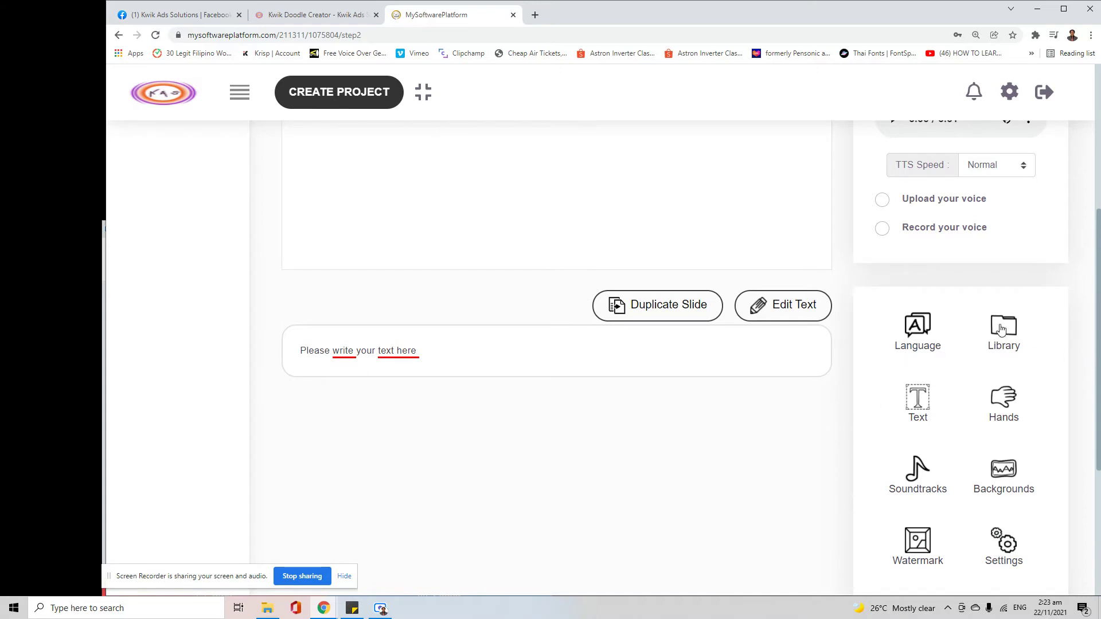
scroll(1002, 327, down, 2)
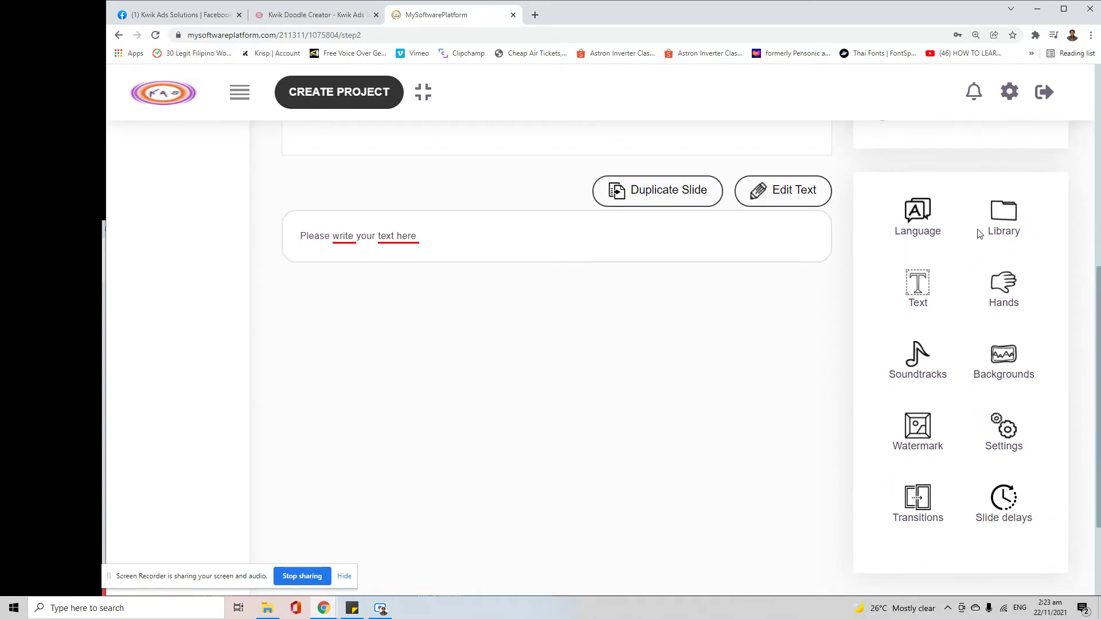
click(980, 234)
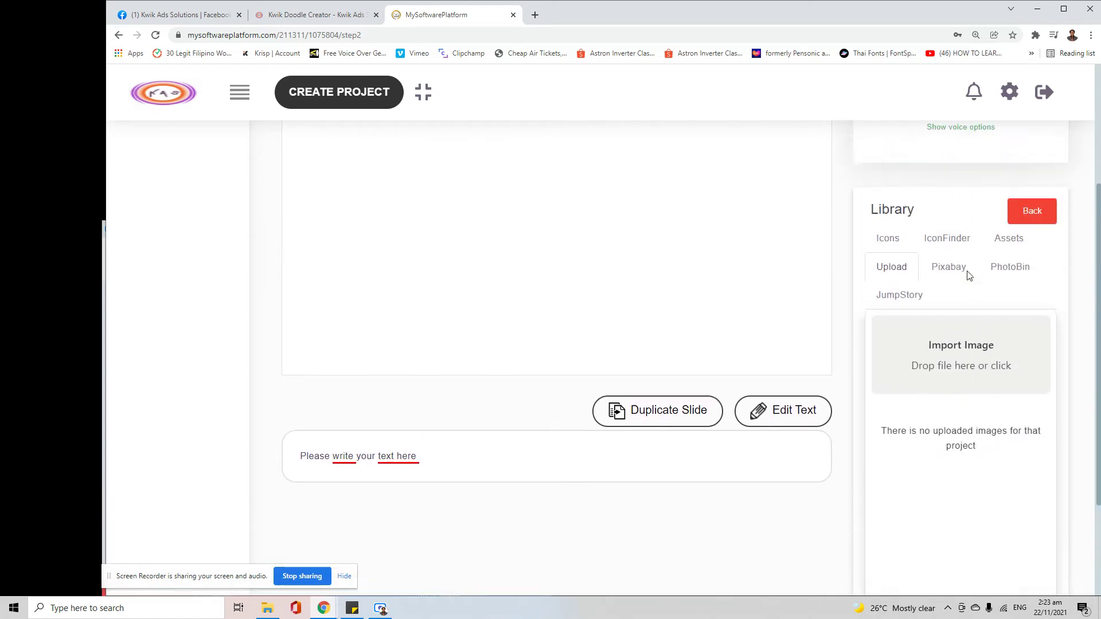
click(940, 291)
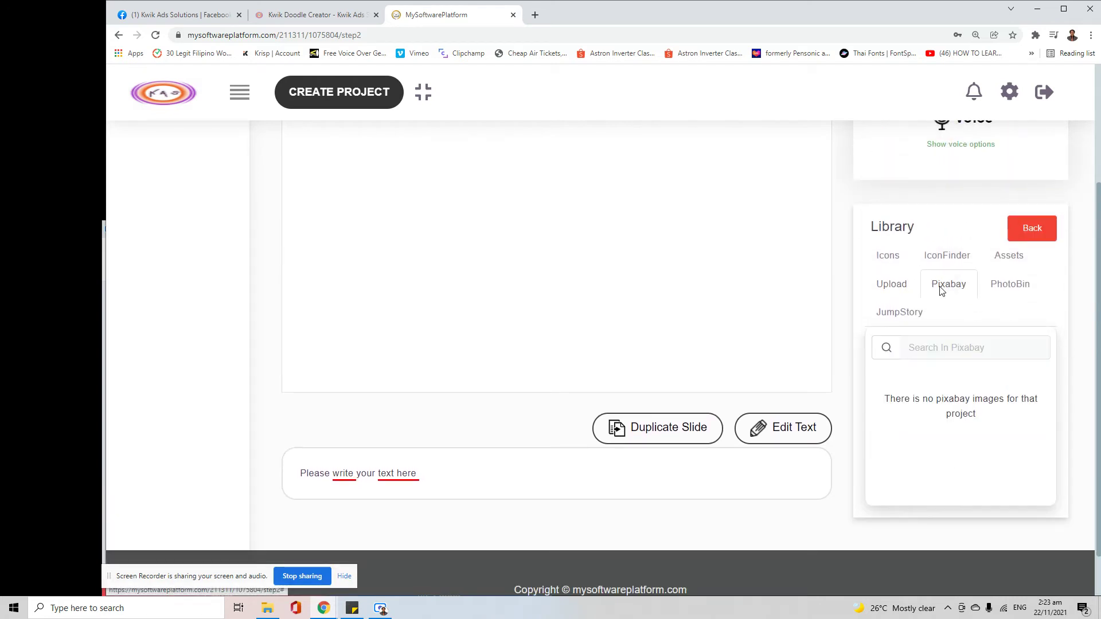
click(1009, 284)
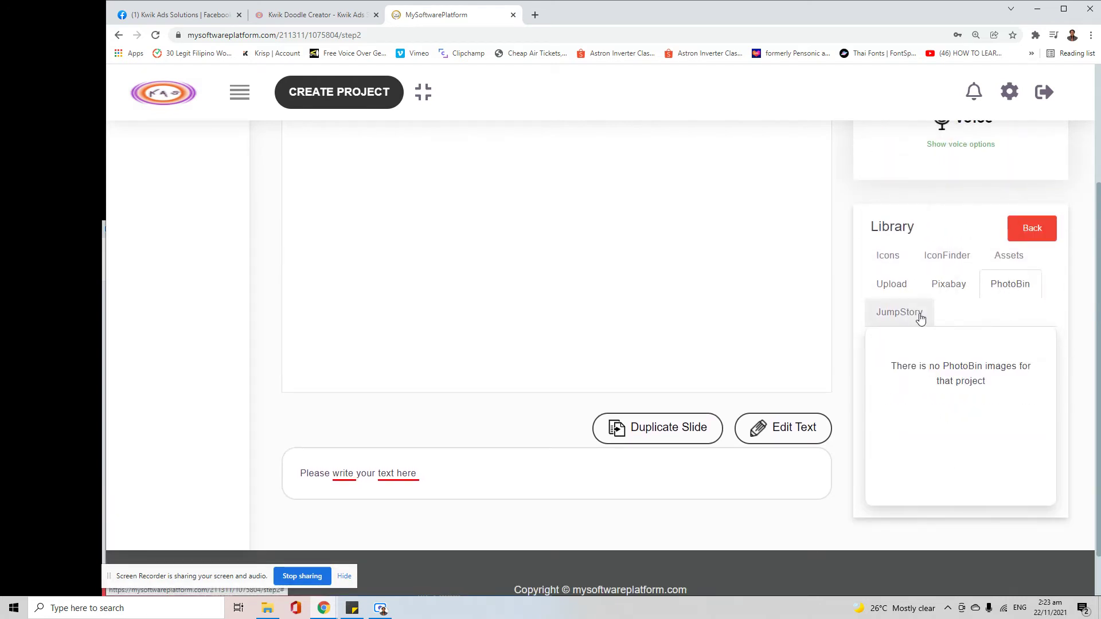
click(899, 317)
click(898, 293)
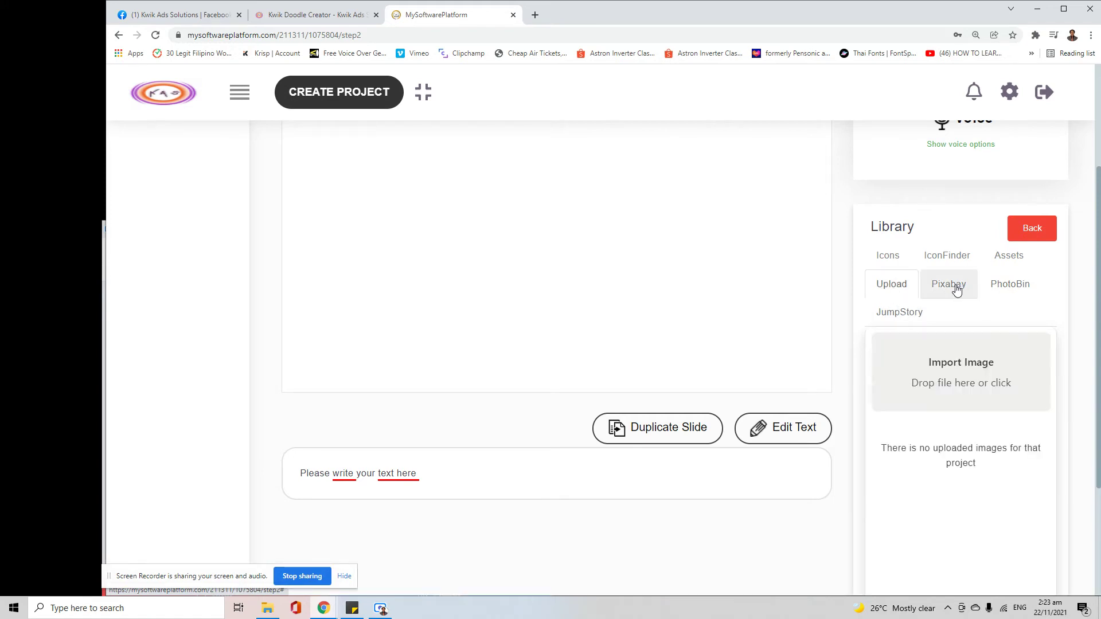
click(898, 290)
click(893, 287)
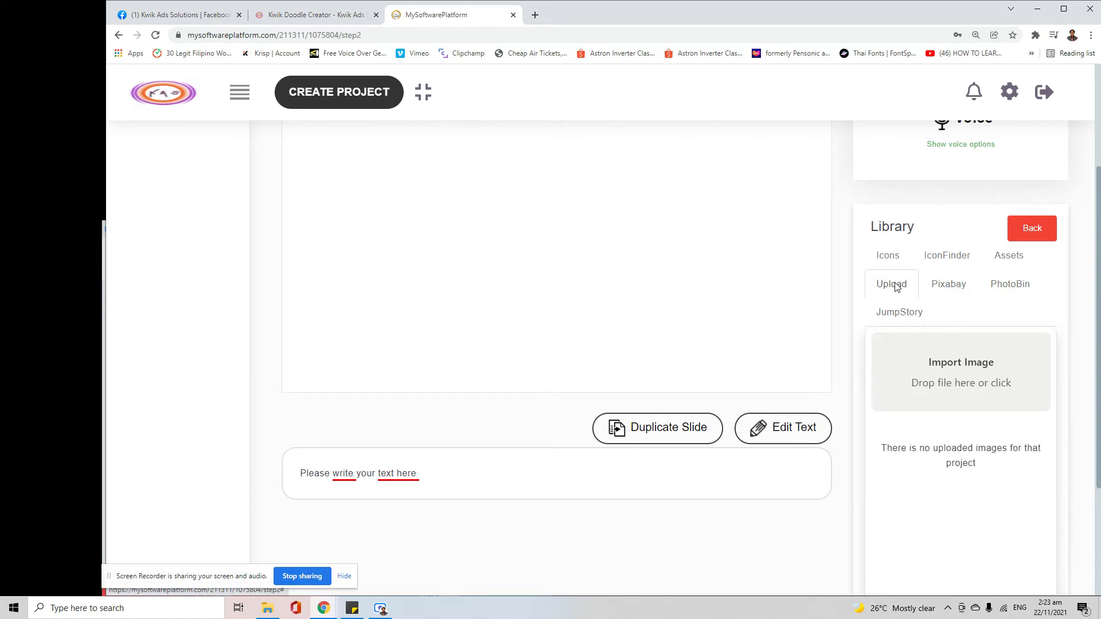
- Upload the entrance-arch photo whose file name starts with 245193217 from the Images folder and add it to slide 2
click(935, 387)
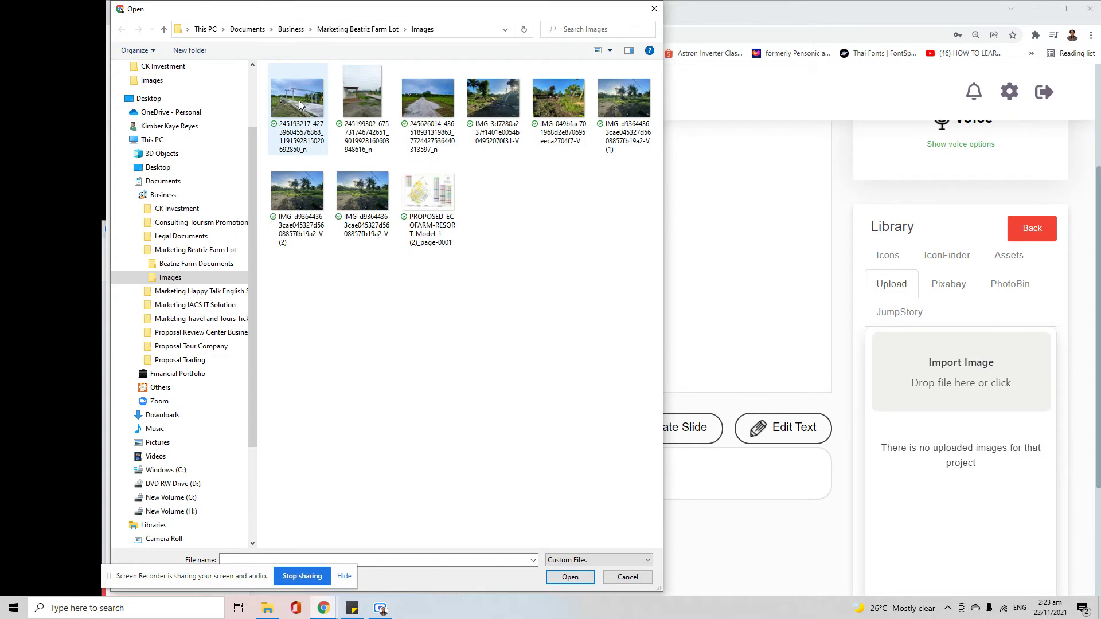
key(Escape)
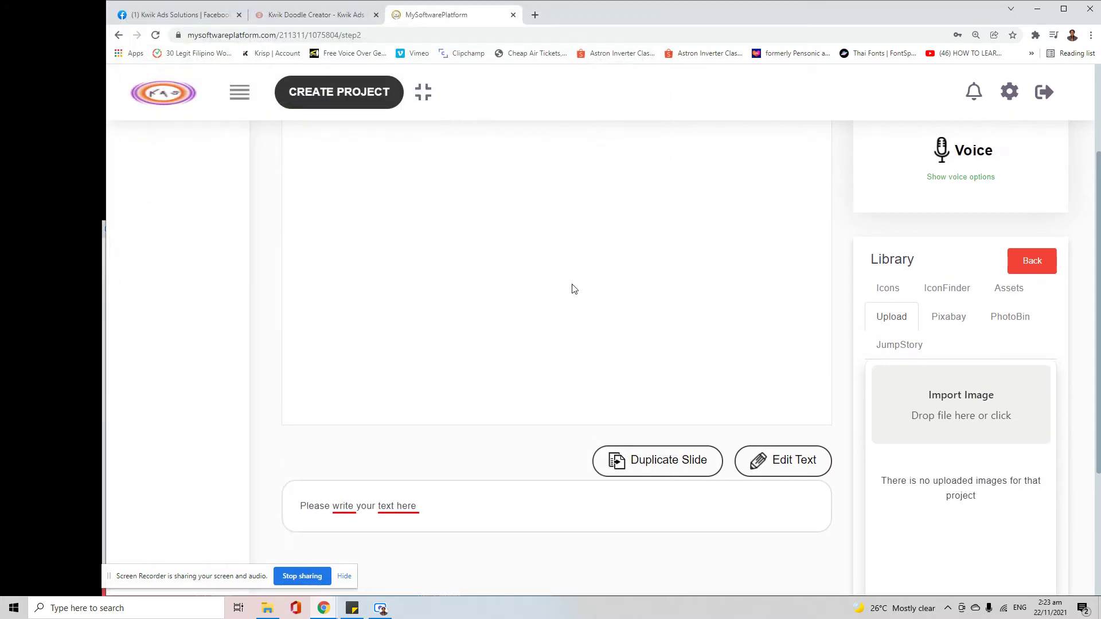
scroll(572, 290, up, 1)
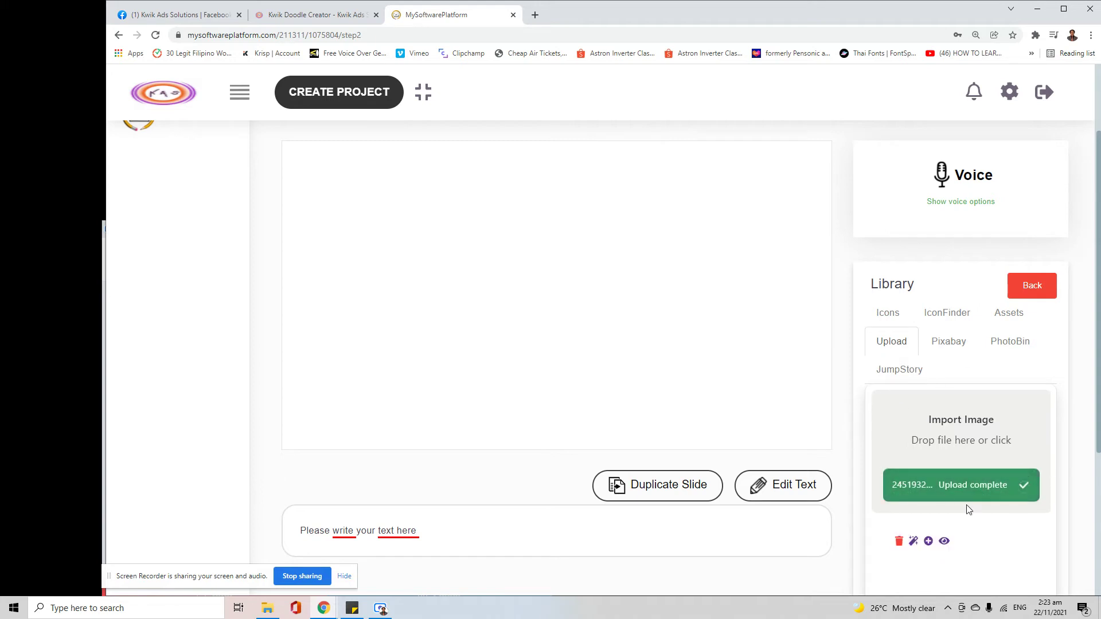
click(906, 536)
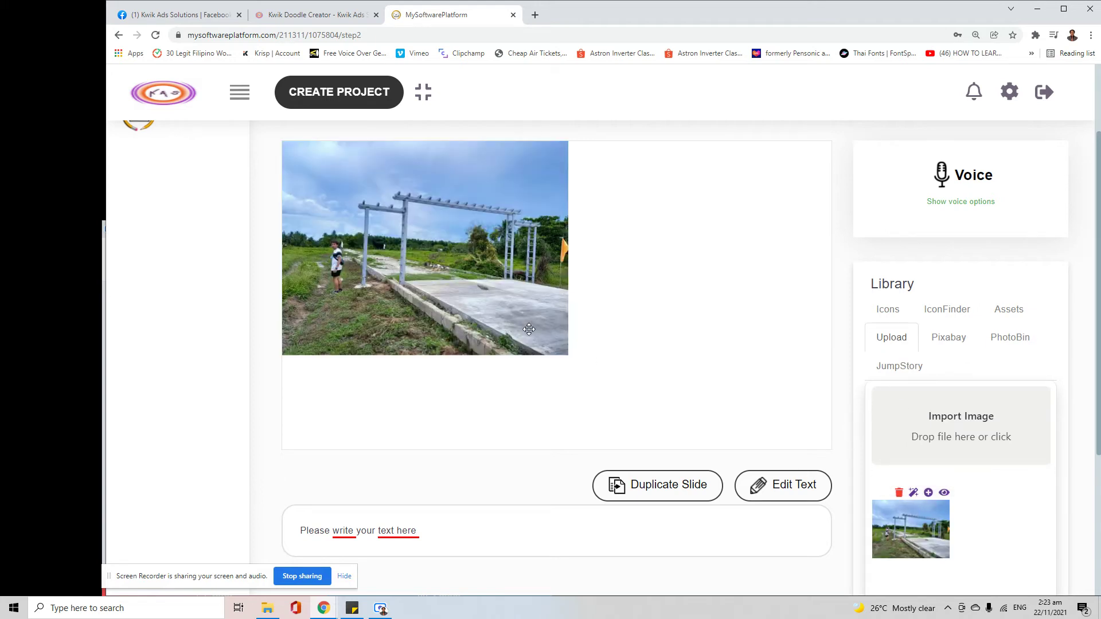
- Shrink the entrance-arch photo slightly and place it in the upper-left part of slide 2
click(374, 227)
drag(374, 228, 627, 305)
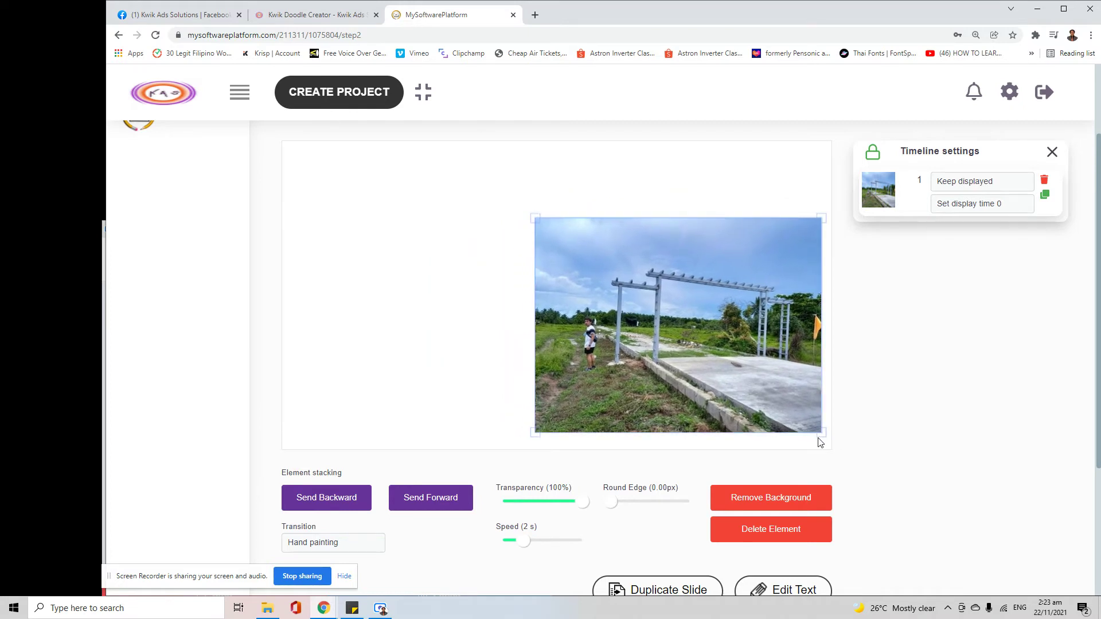
mouse_move(825, 437)
mouse_down()
mouse_move(661, 351)
mouse_move(602, 302)
mouse_move(808, 427)
mouse_up()
drag(758, 368, 517, 300)
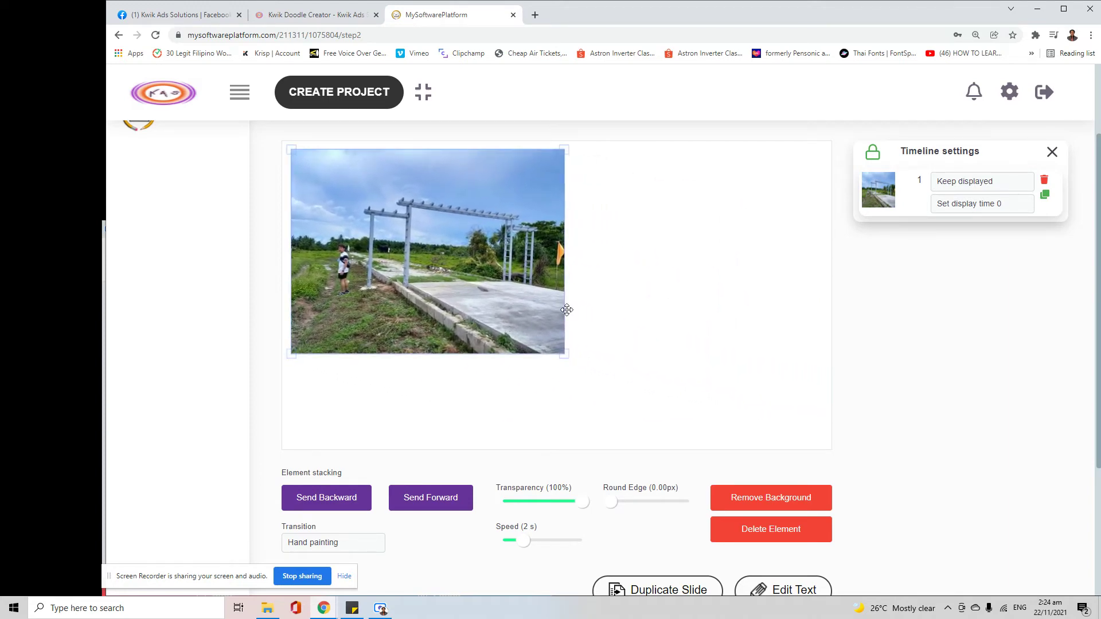
click(594, 316)
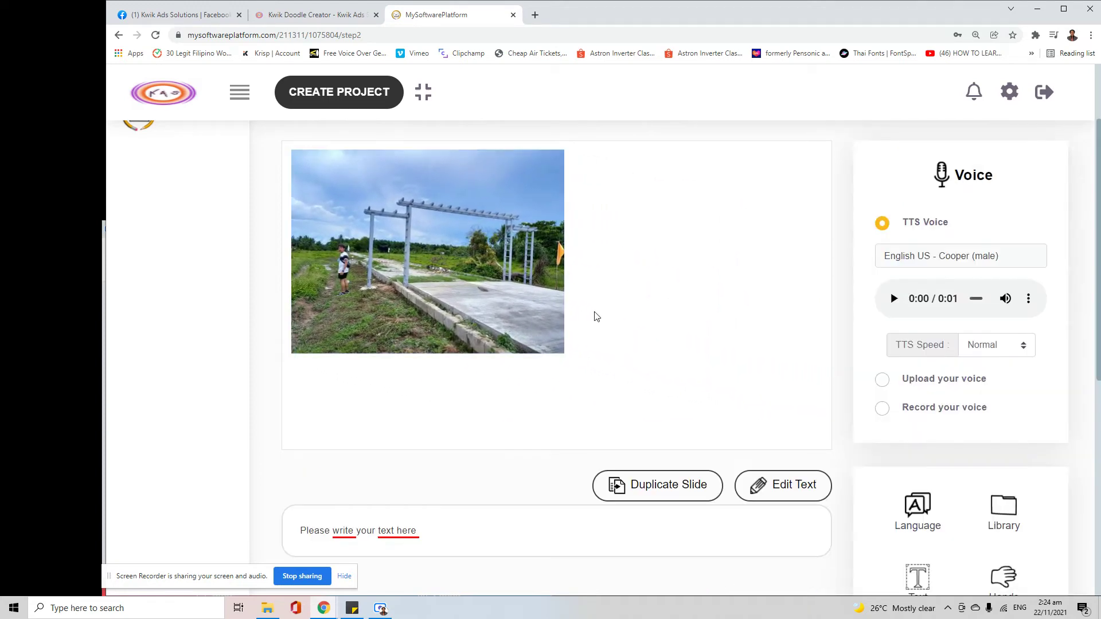
- Upload the portrait-format building photo whose file name starts with 245199302 and add it to slide 2
click(1010, 504)
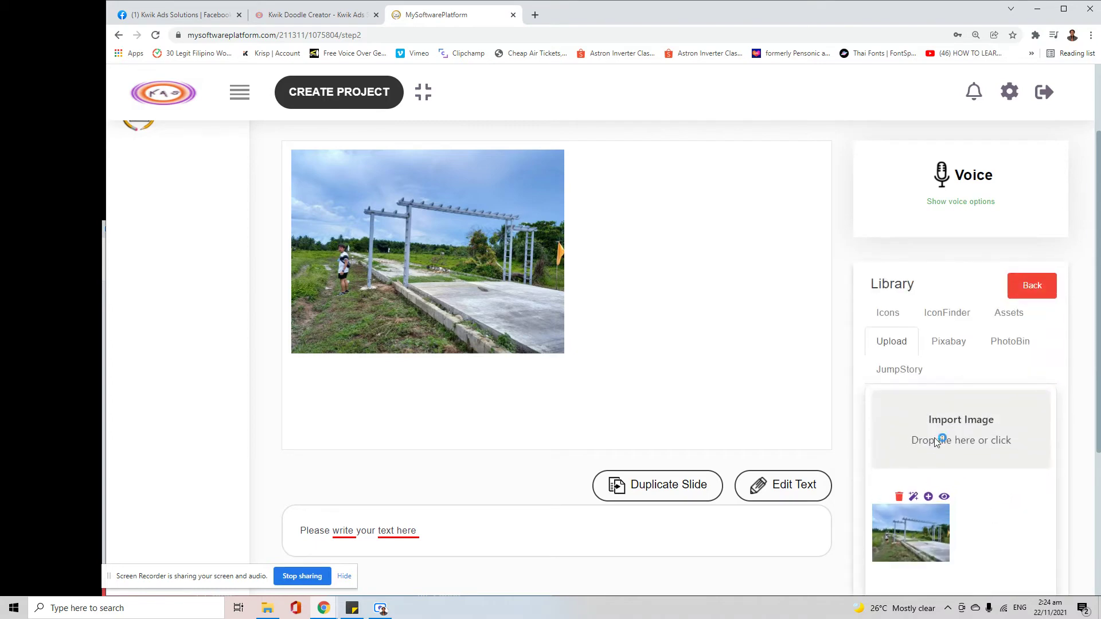
click(966, 436)
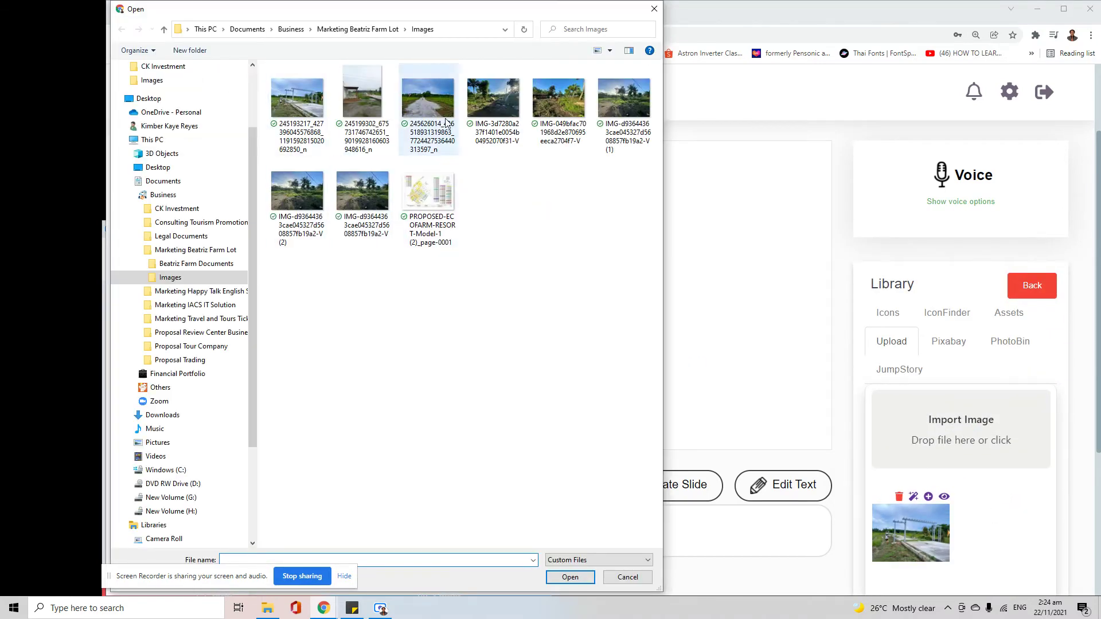
click(365, 137)
double_click(365, 137)
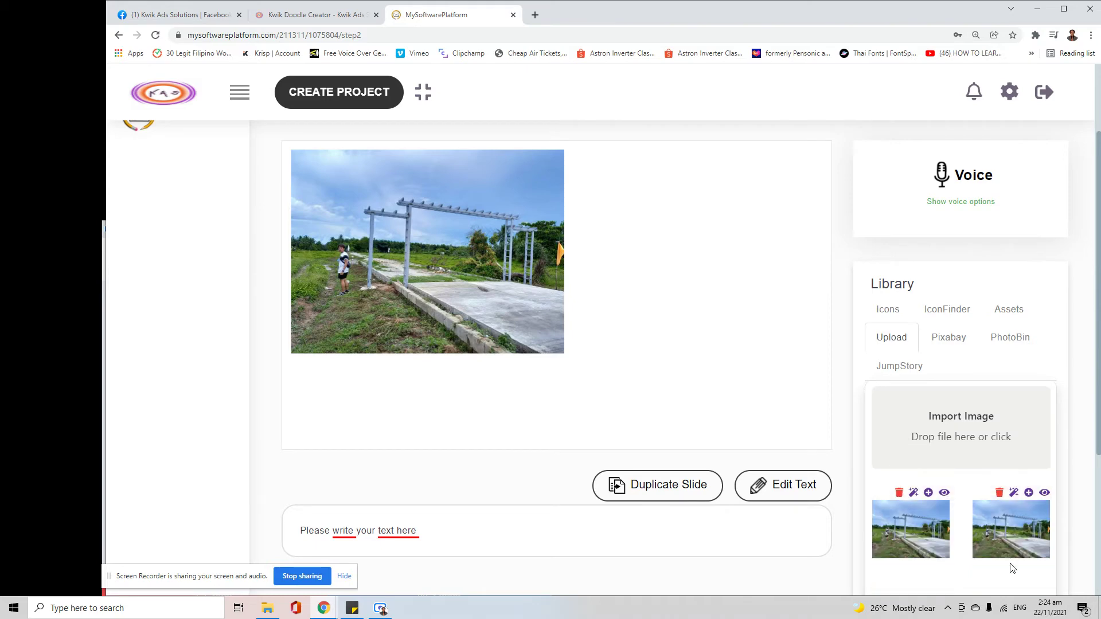
click(979, 528)
- Move the portrait-format building photo to the right side of slide 2, clear of the entrance-arch photo, and deselect it
click(414, 237)
drag(413, 237, 755, 297)
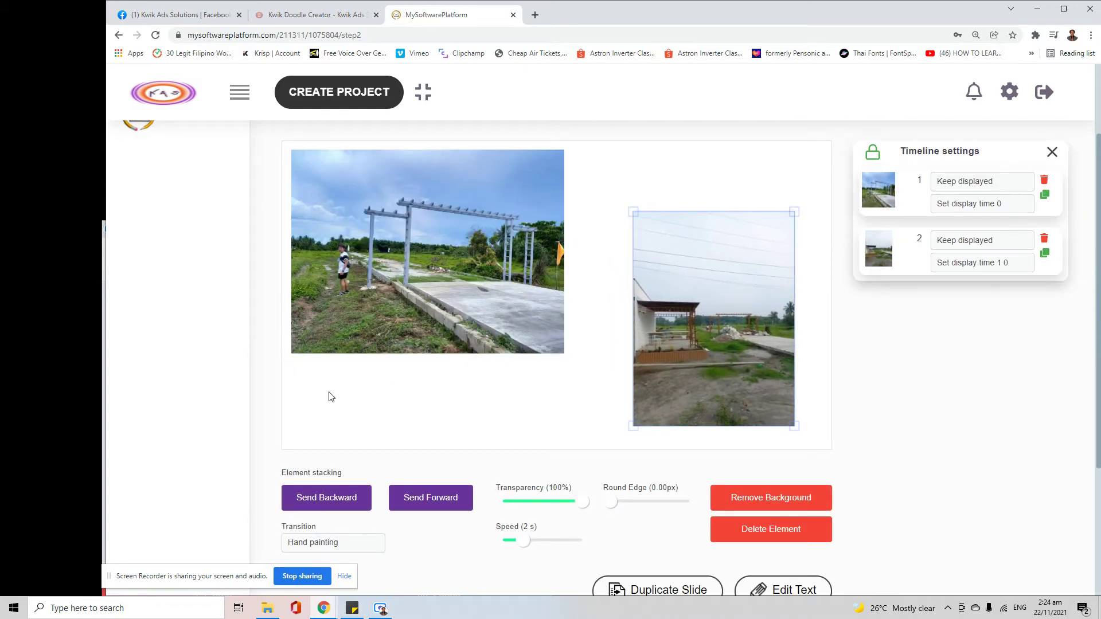
click(351, 395)
scroll(764, 344, down, 1)
scroll(764, 344, up, 1)
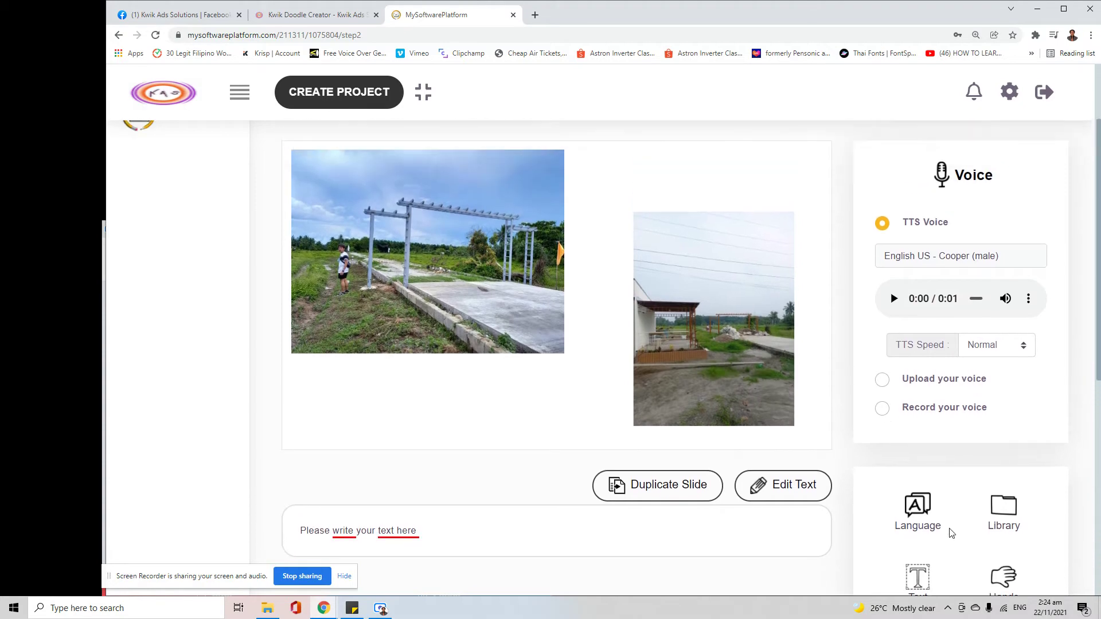
- Start a new text element for slide 2 in the Primer font at size 40, reading "Available lots"
click(918, 575)
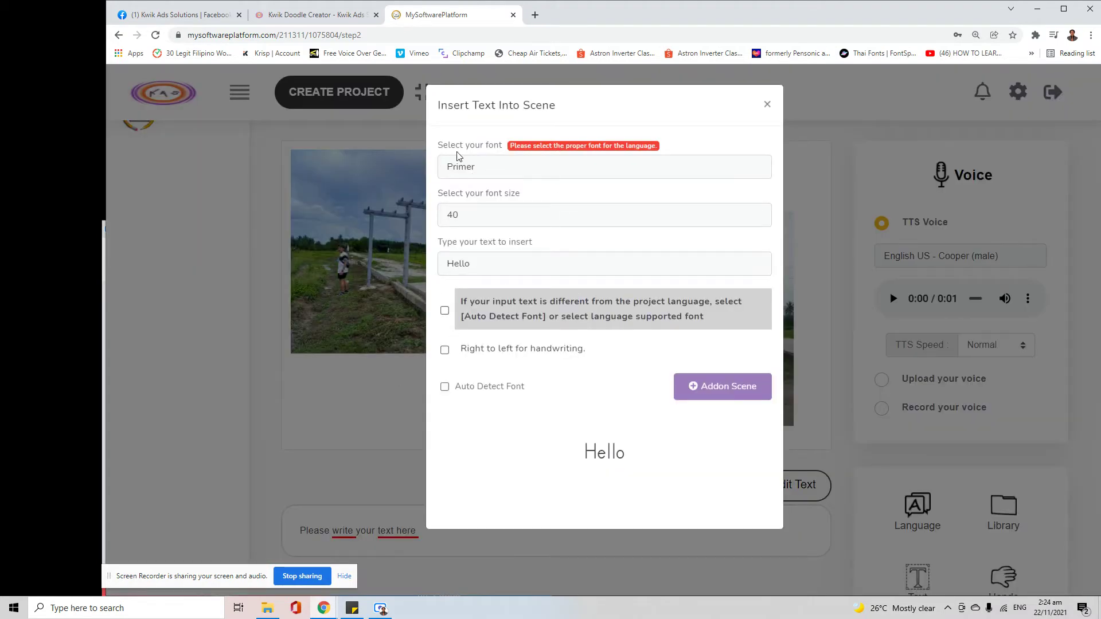
click(484, 171)
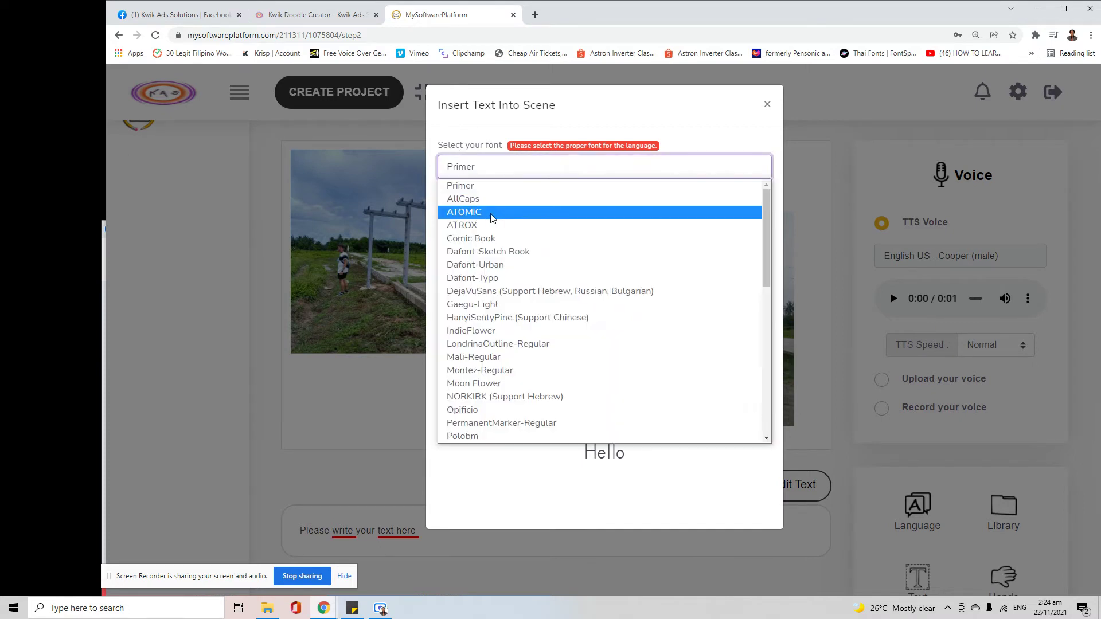
scroll(478, 411, down, 1)
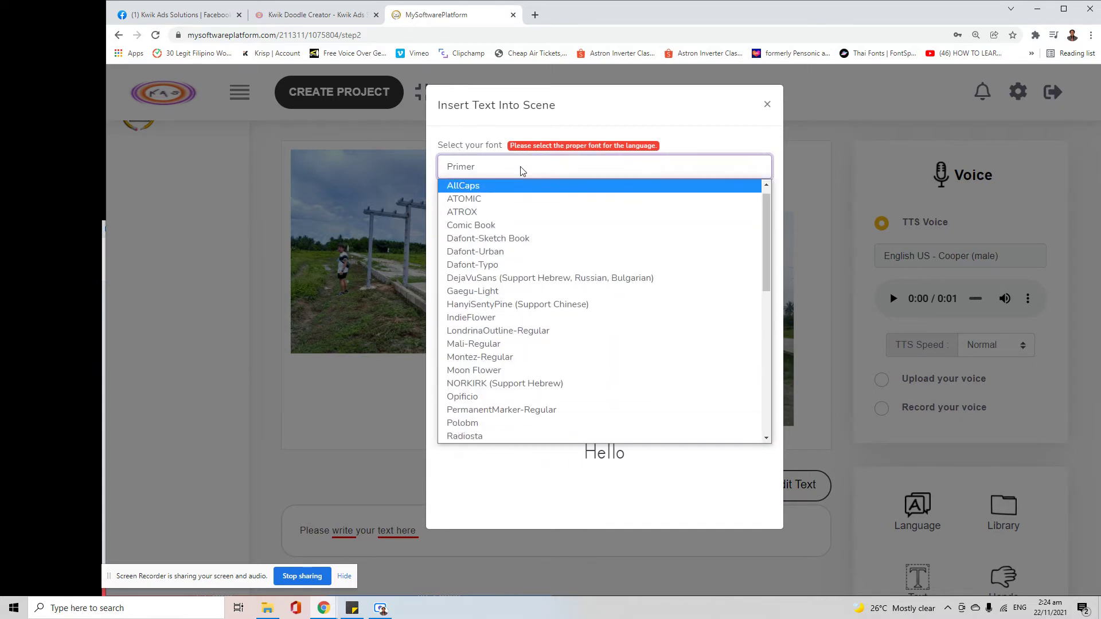
click(484, 173)
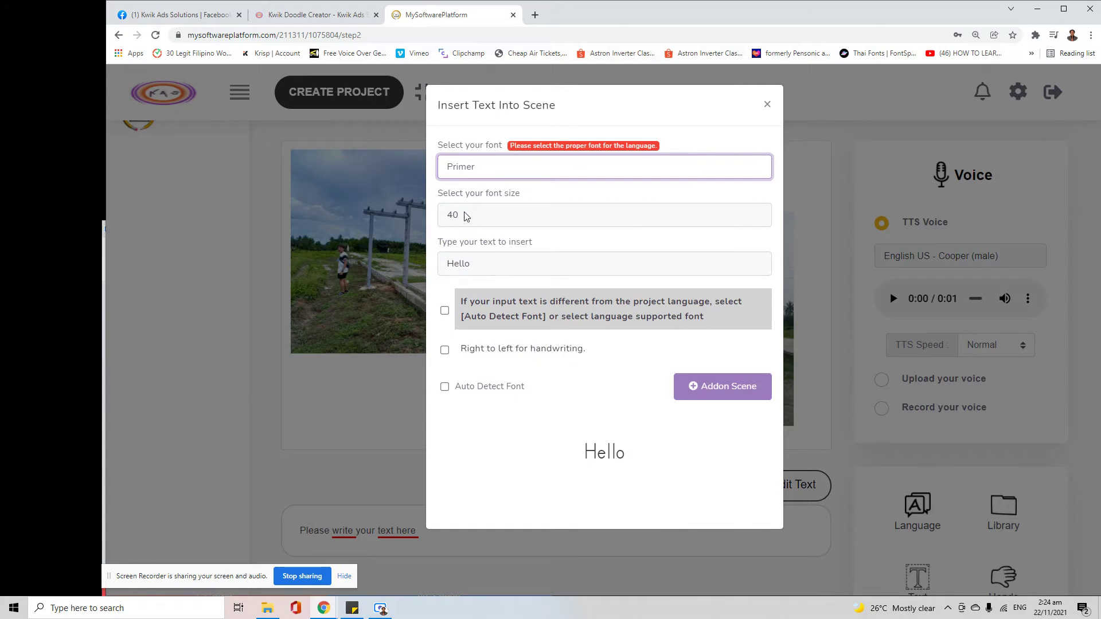
double_click(488, 261)
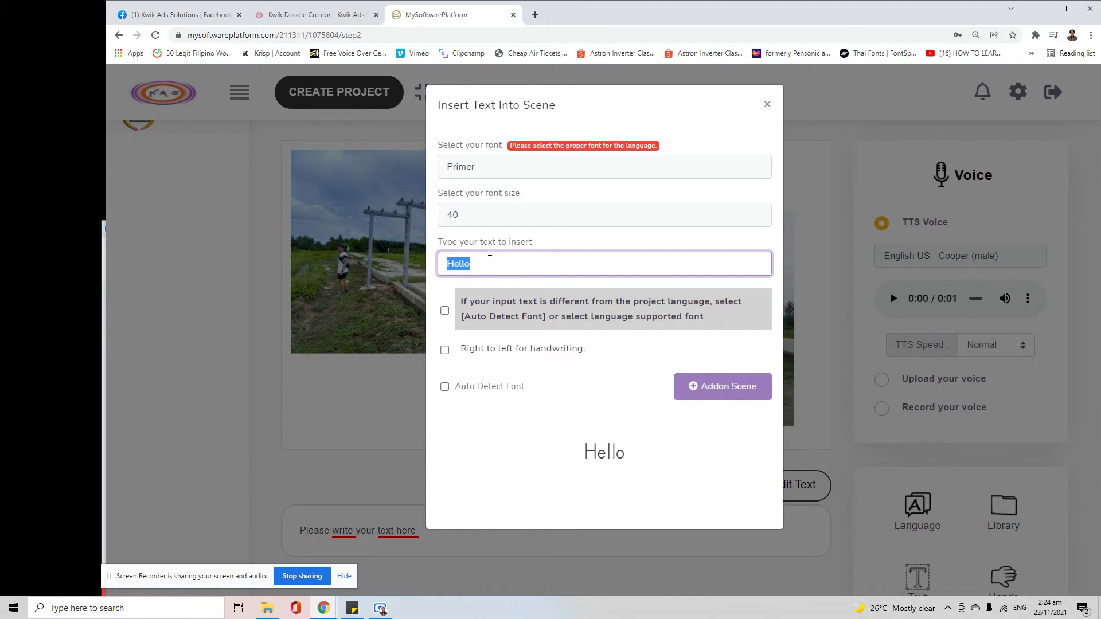
text(Availab)
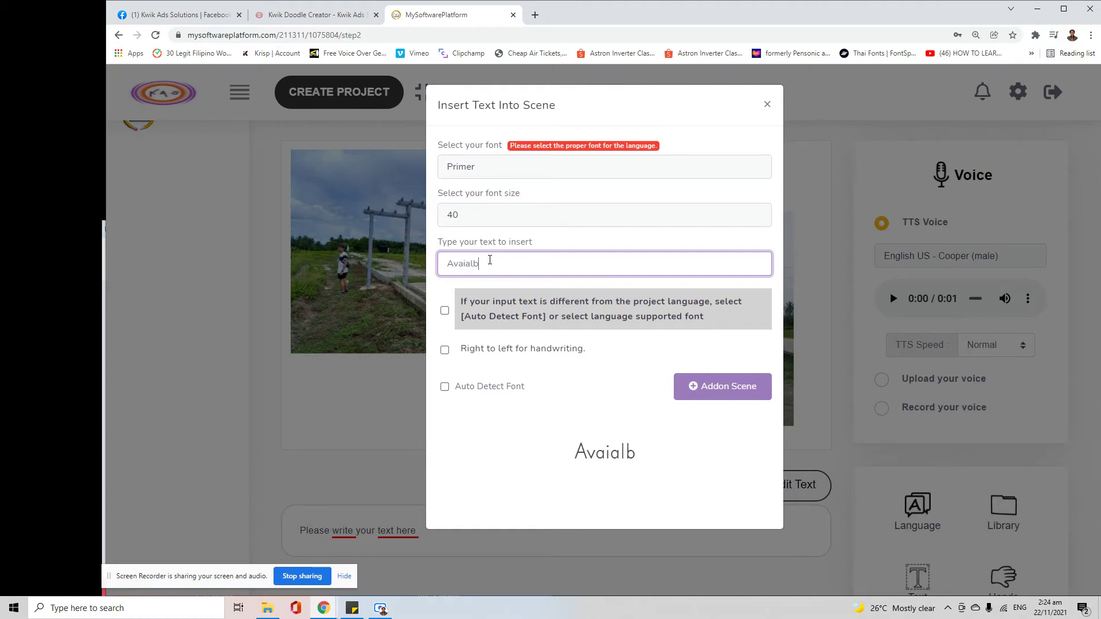
key(BackSpace)
key(BackSpace)
key(BackSpace)
text(a)
key(BackSpace)
text(lable lots)
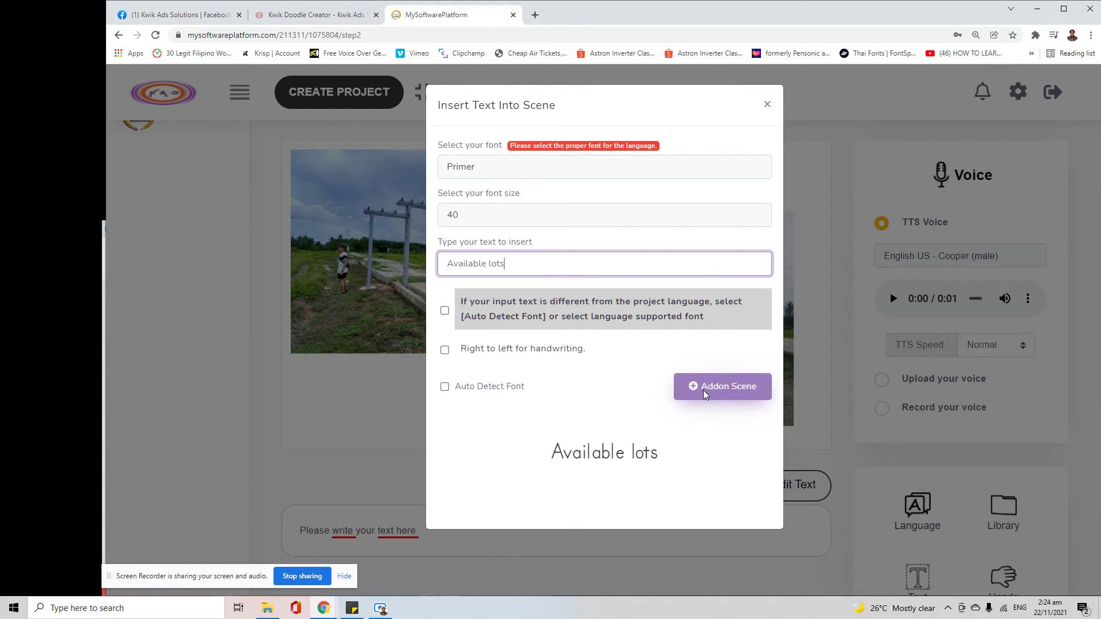
- Tick the notice about text that differs from the project language and add the "Available lots" text to the scene
click(445, 350)
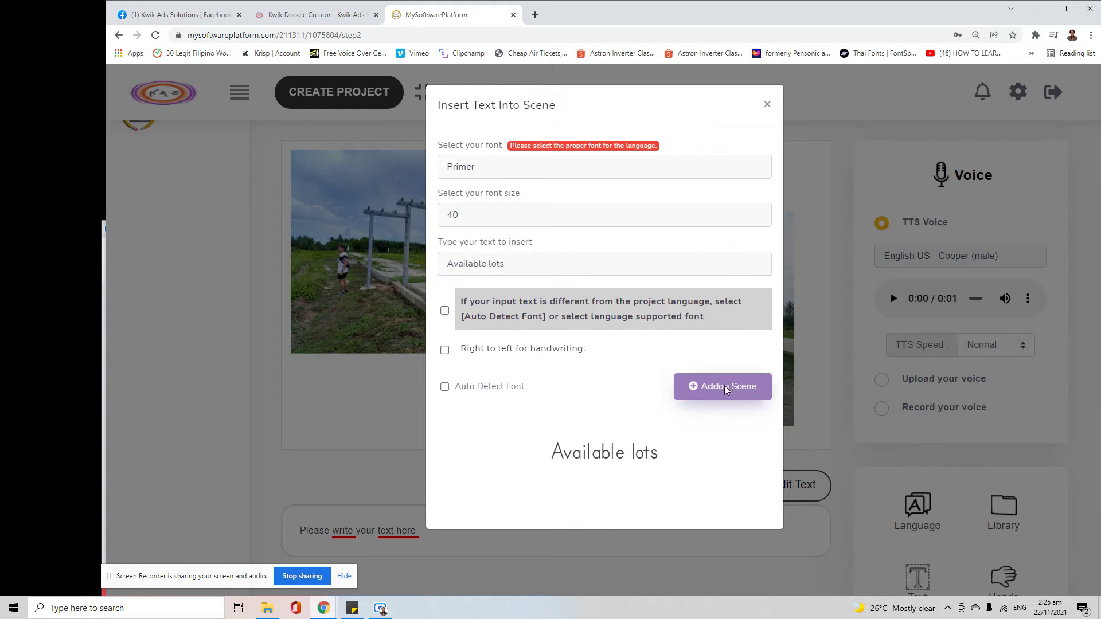
click(702, 393)
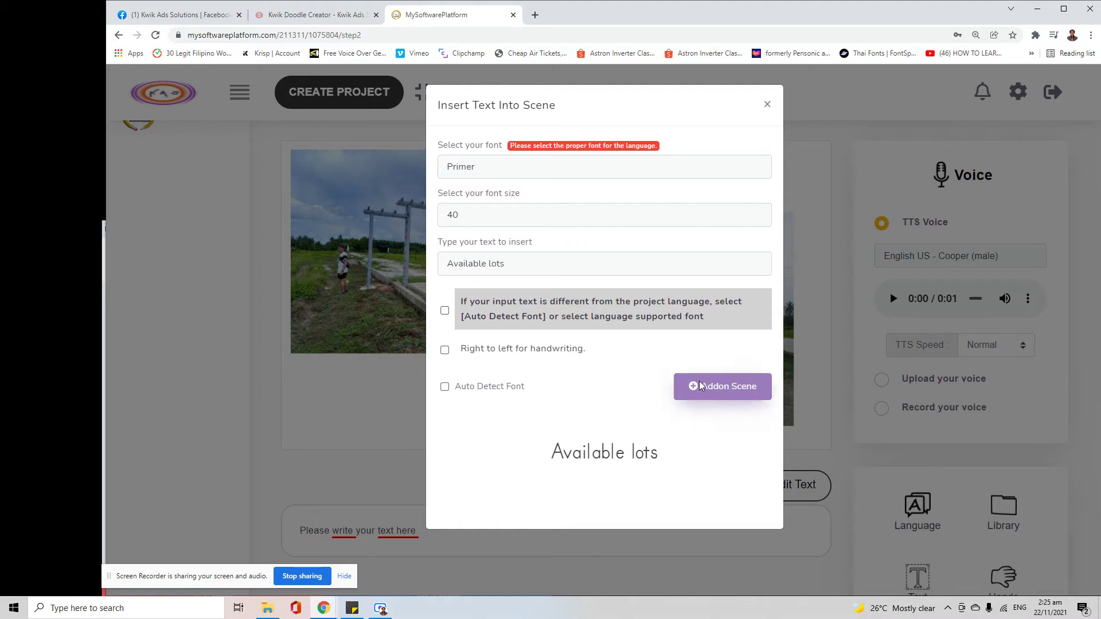
click(445, 311)
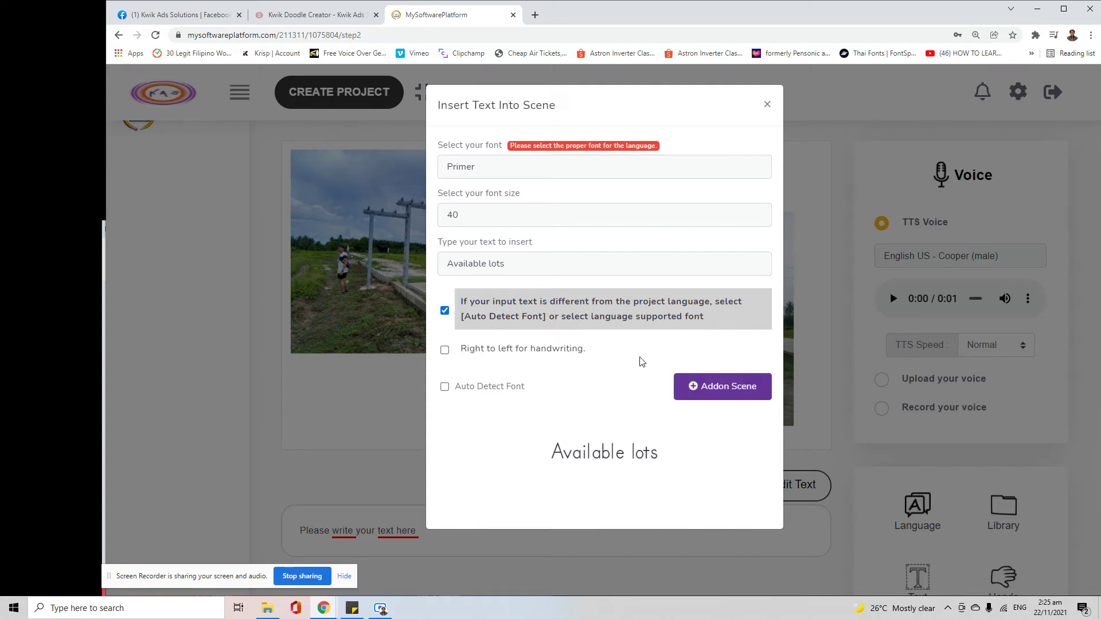
click(694, 391)
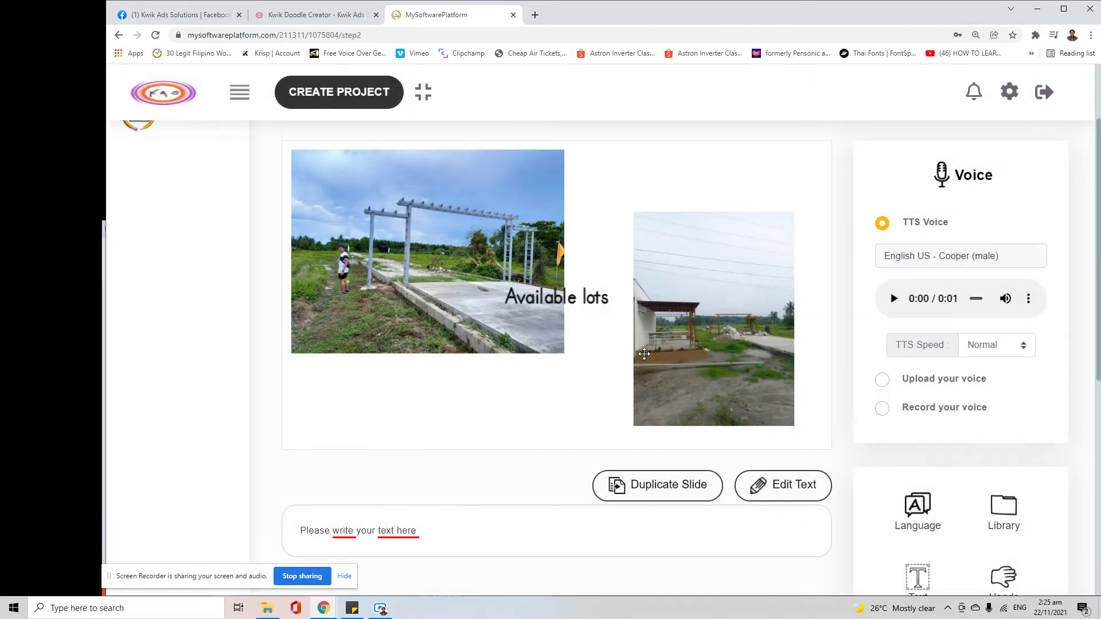
- Enlarge the "Available lots" text, place it above the portrait-format building photo and deselect it
drag(581, 294, 812, 211)
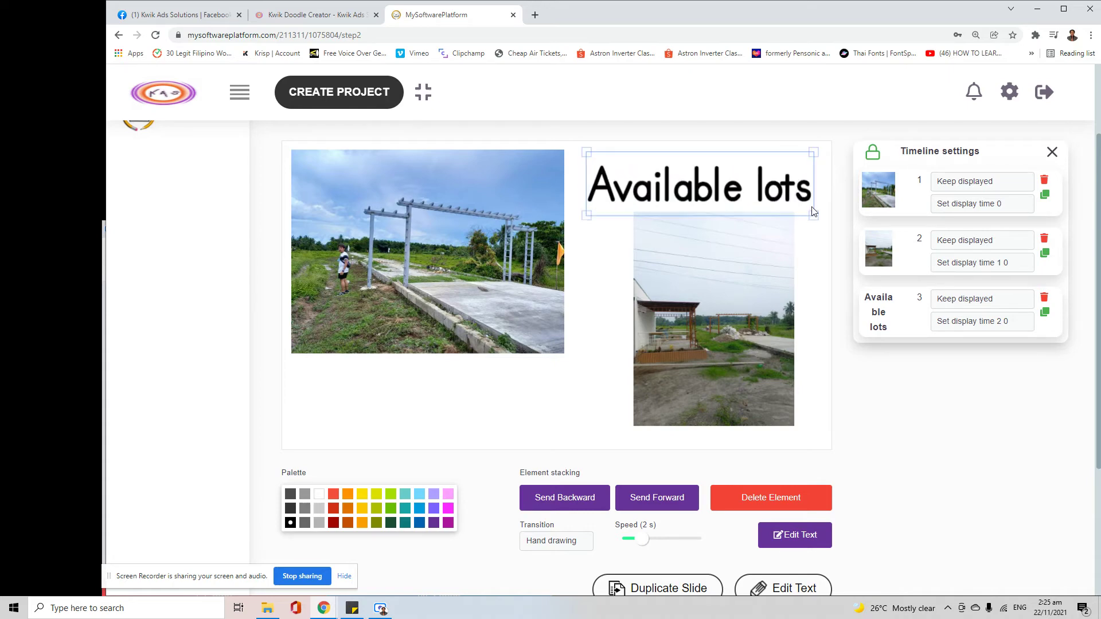
drag(754, 194, 759, 190)
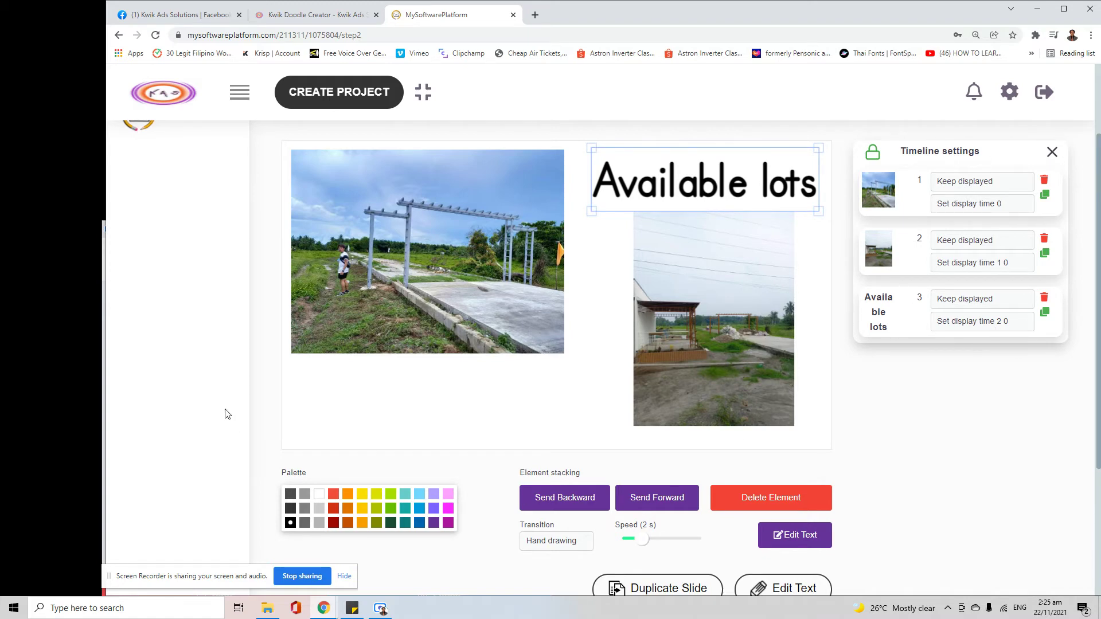
click(453, 415)
click(679, 182)
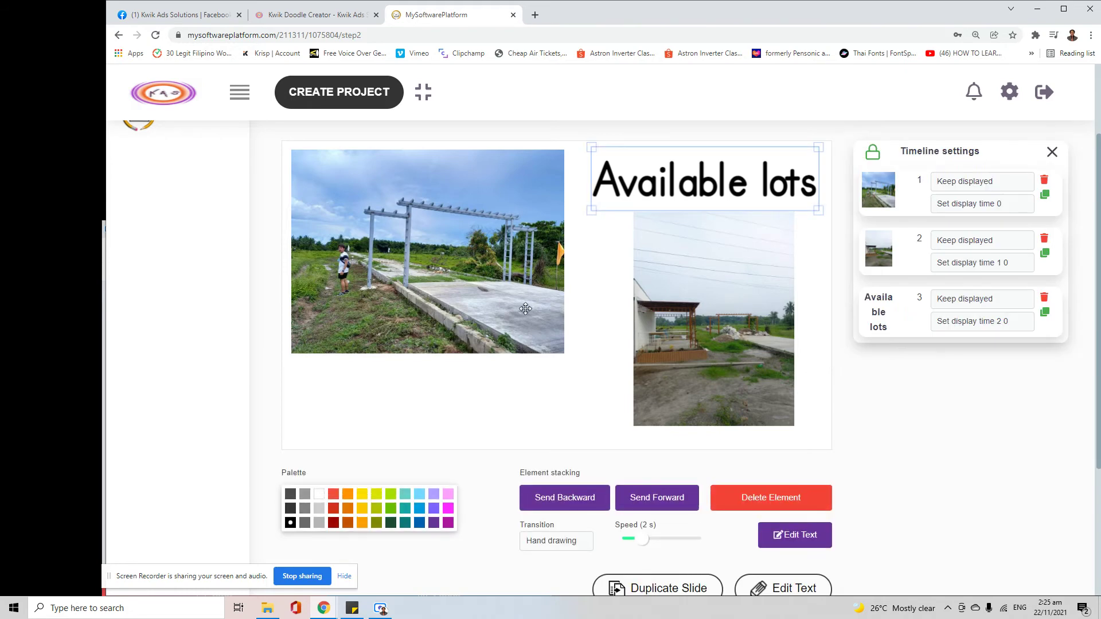
scroll(526, 309, down, 3)
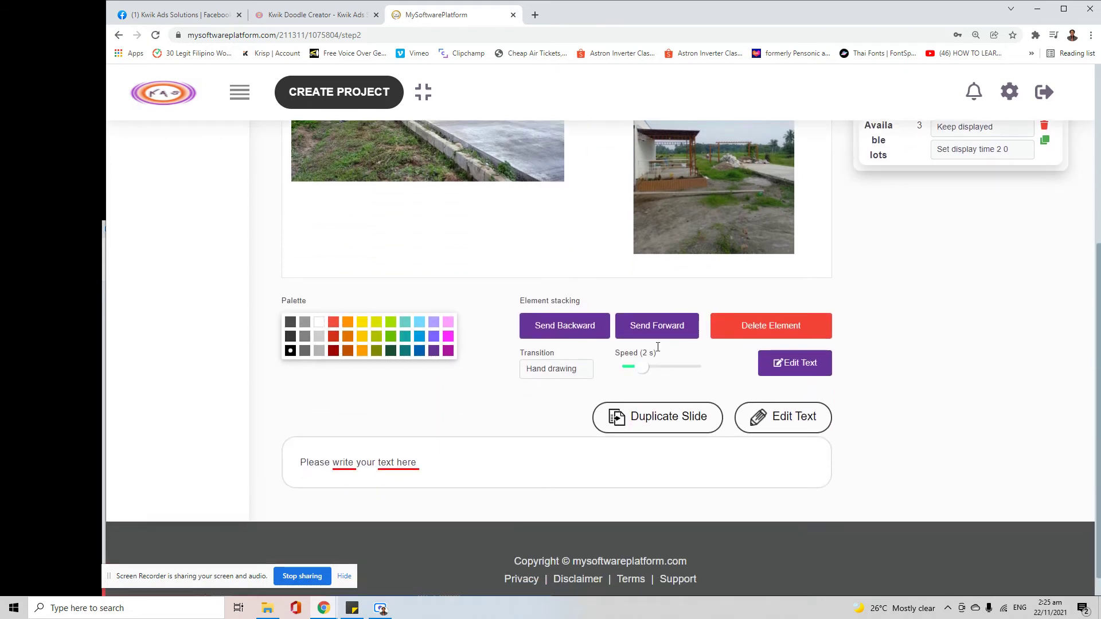
click(599, 272)
- Add another text element reading "Residential lot and Farm lot" to slide 2 in Primer, size 40
scroll(621, 405, down, 3)
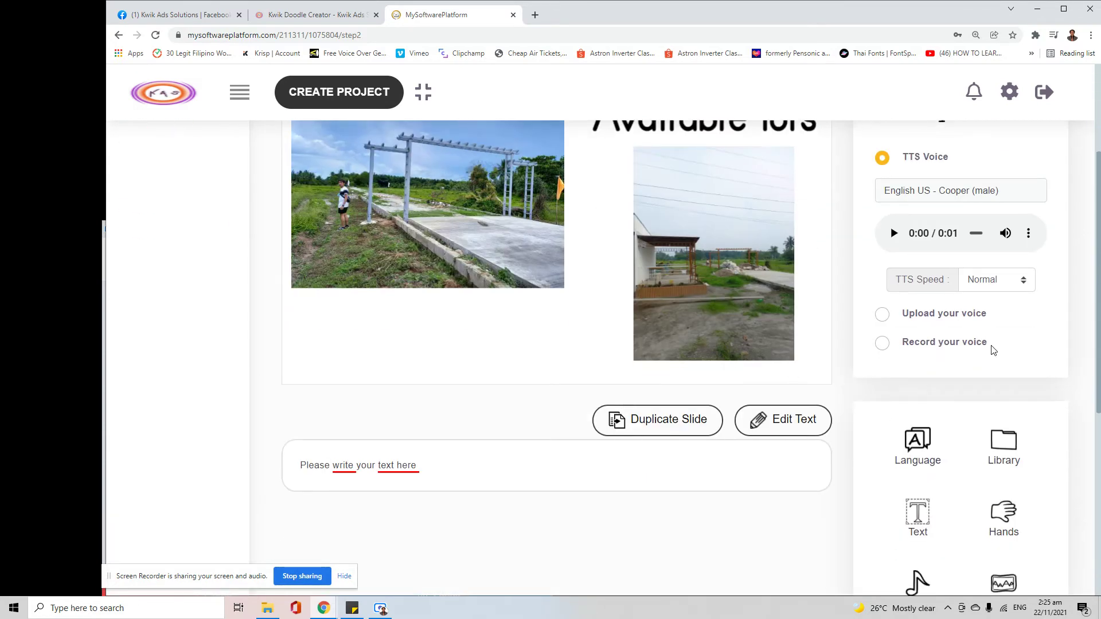
scroll(898, 365, down, 1)
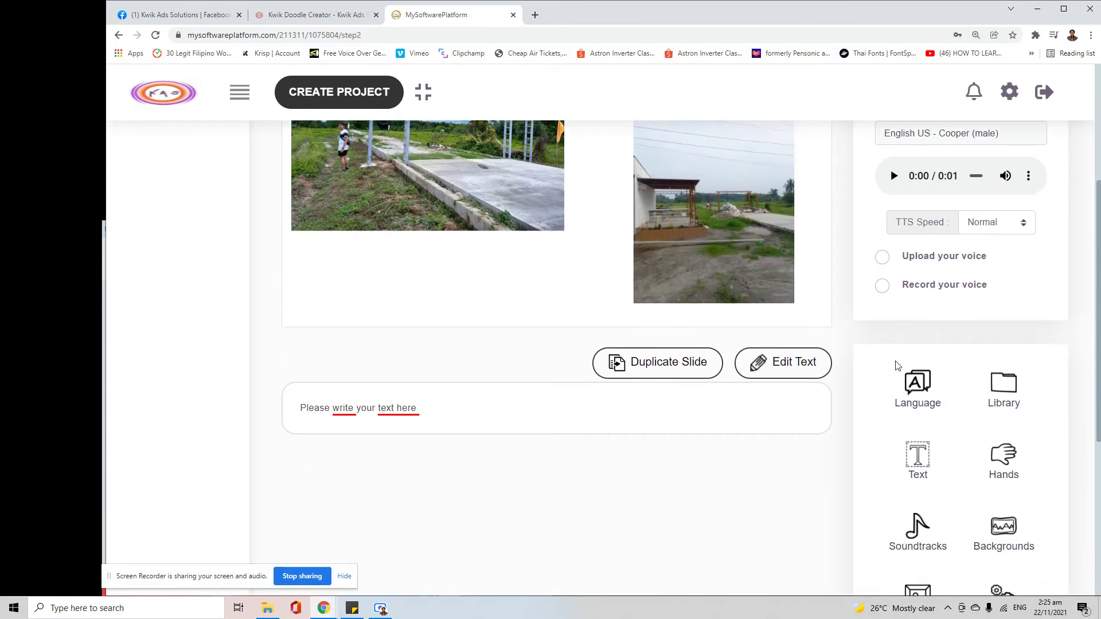
click(919, 459)
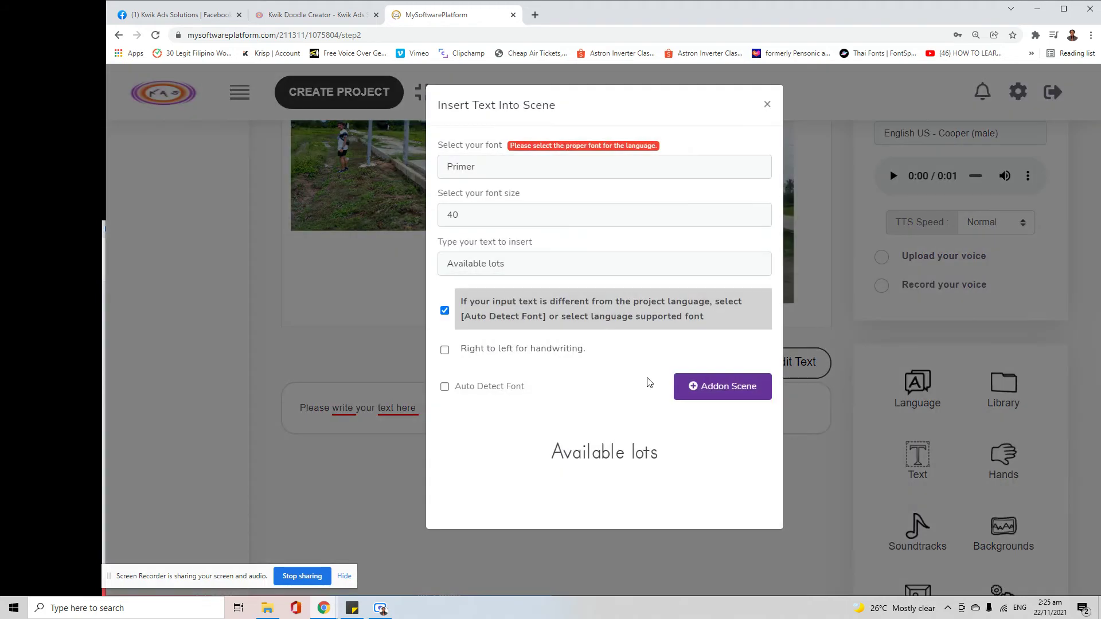
click(497, 263)
drag(541, 265, 391, 274)
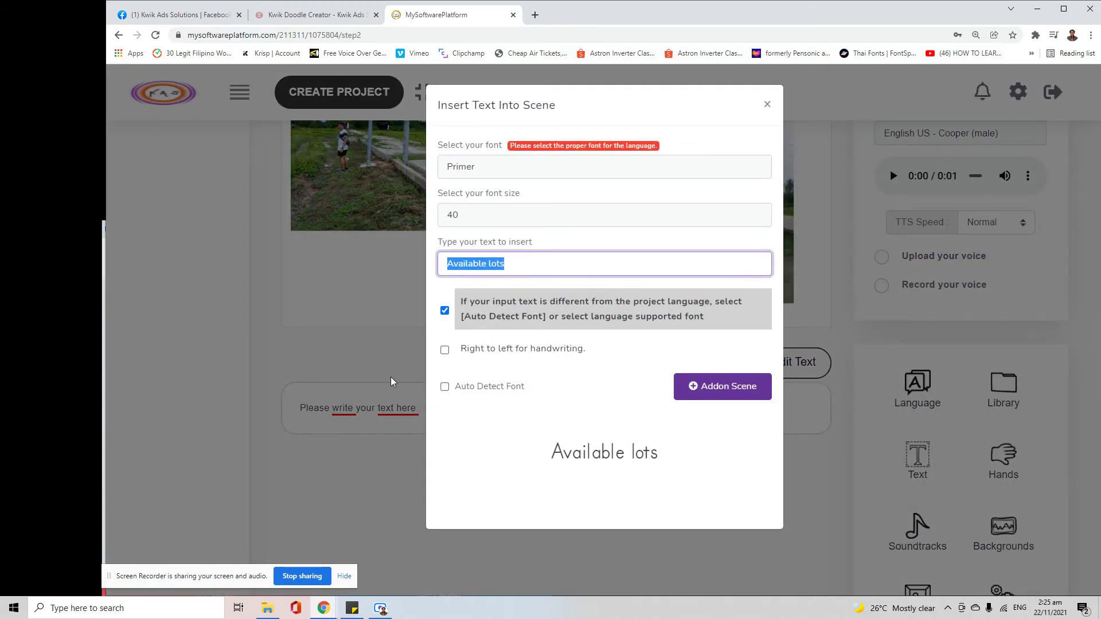
text(Farm)
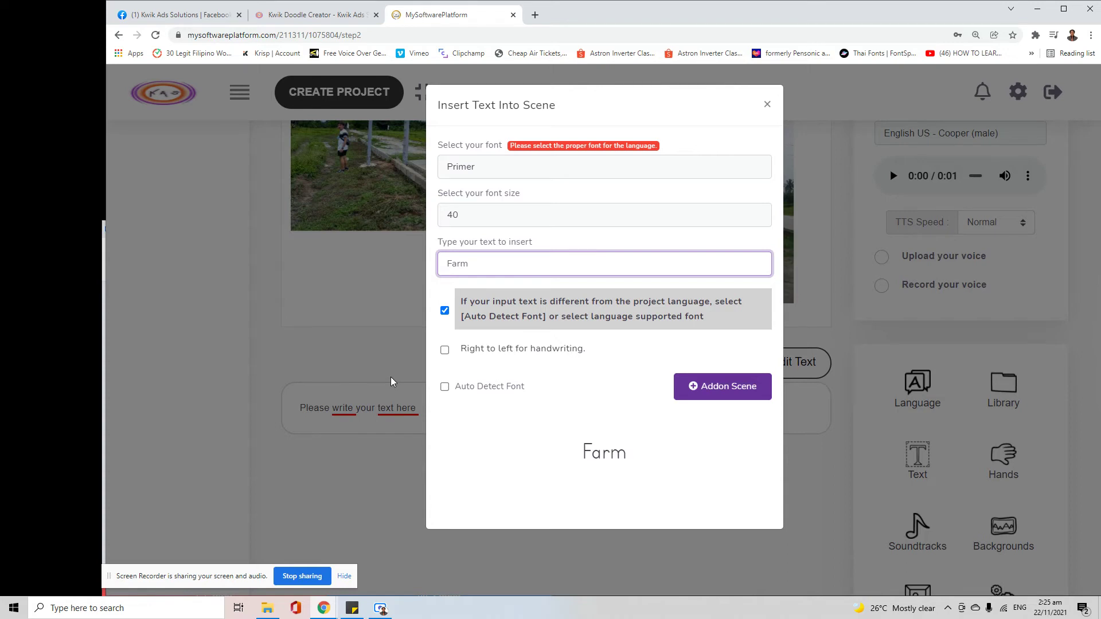
text(Residential)
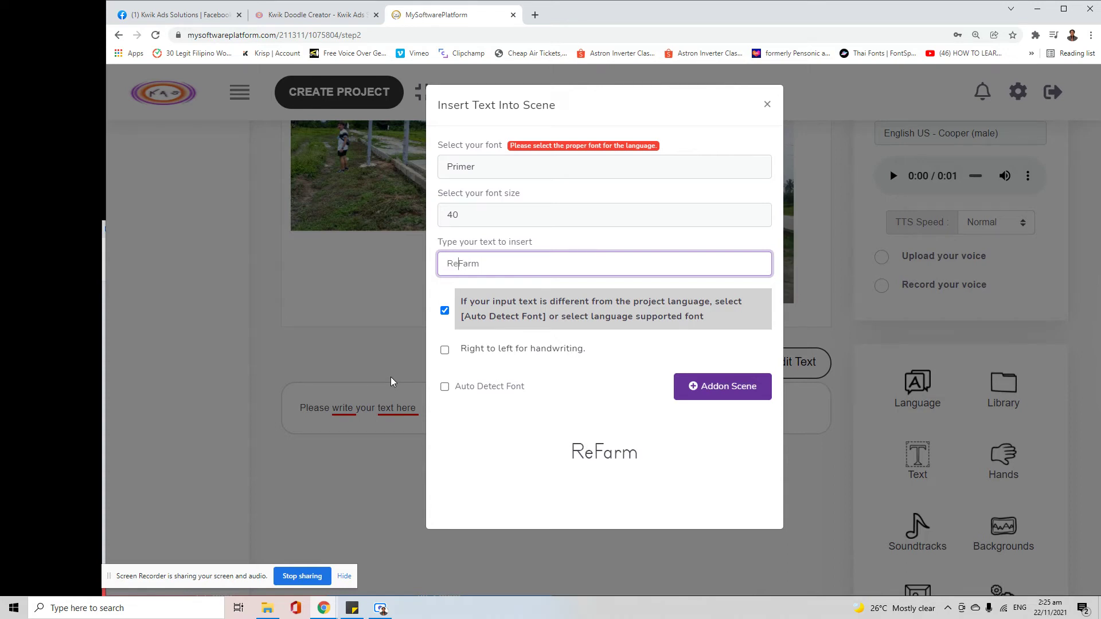
text( lot and)
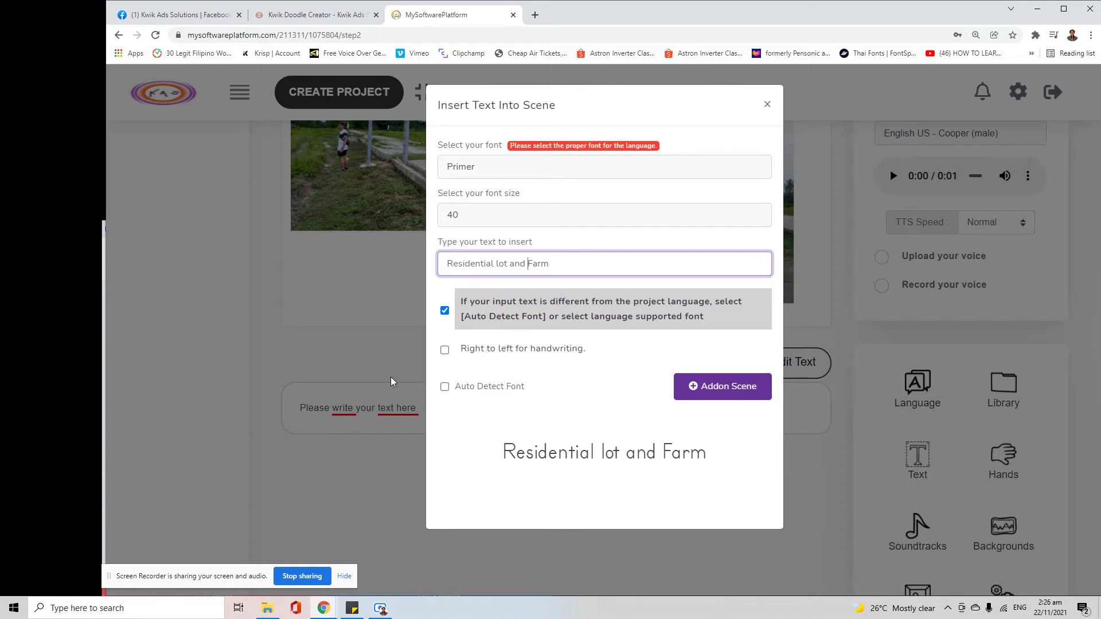
key(End)
text(lot)
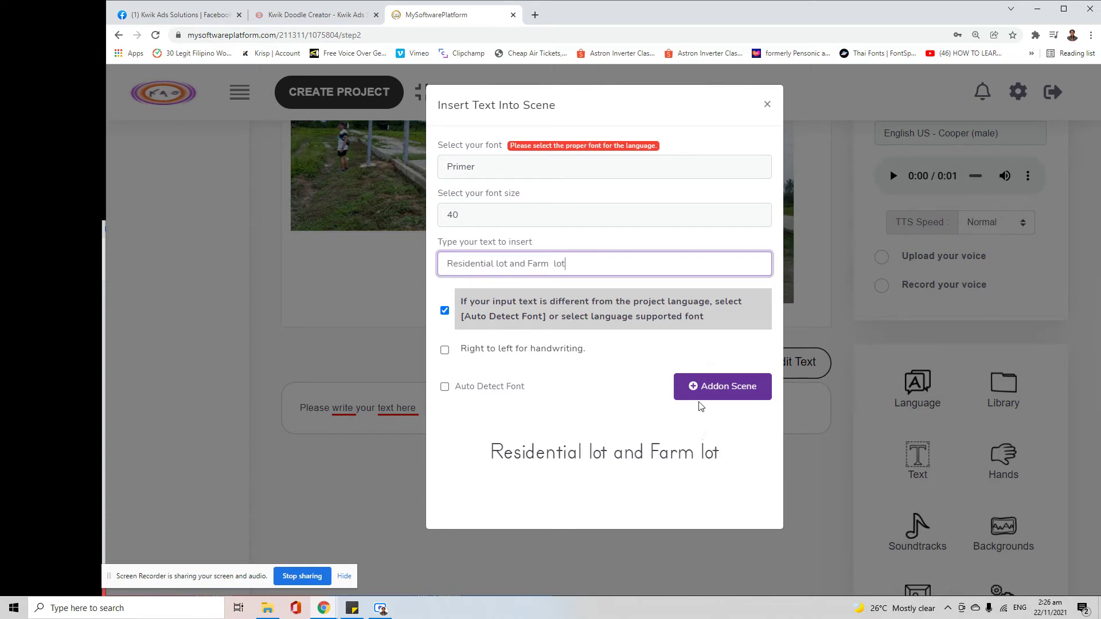
click(691, 389)
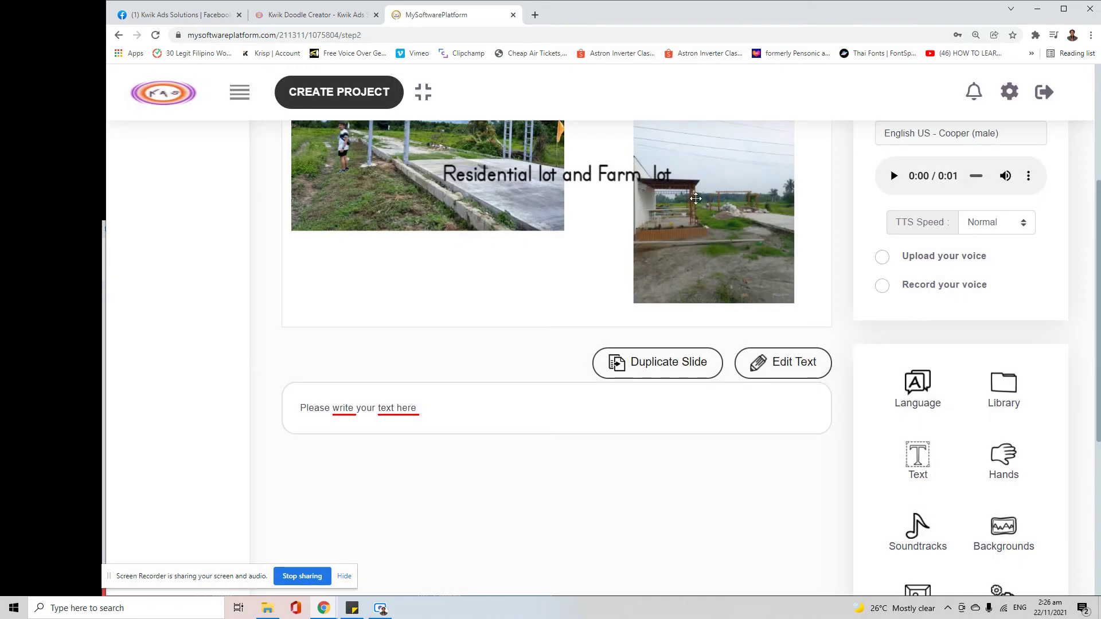
- Shrink the "Residential lot and Farm lot" text, place it just below the entrance-arch photo and deselect it
drag(615, 177, 488, 287)
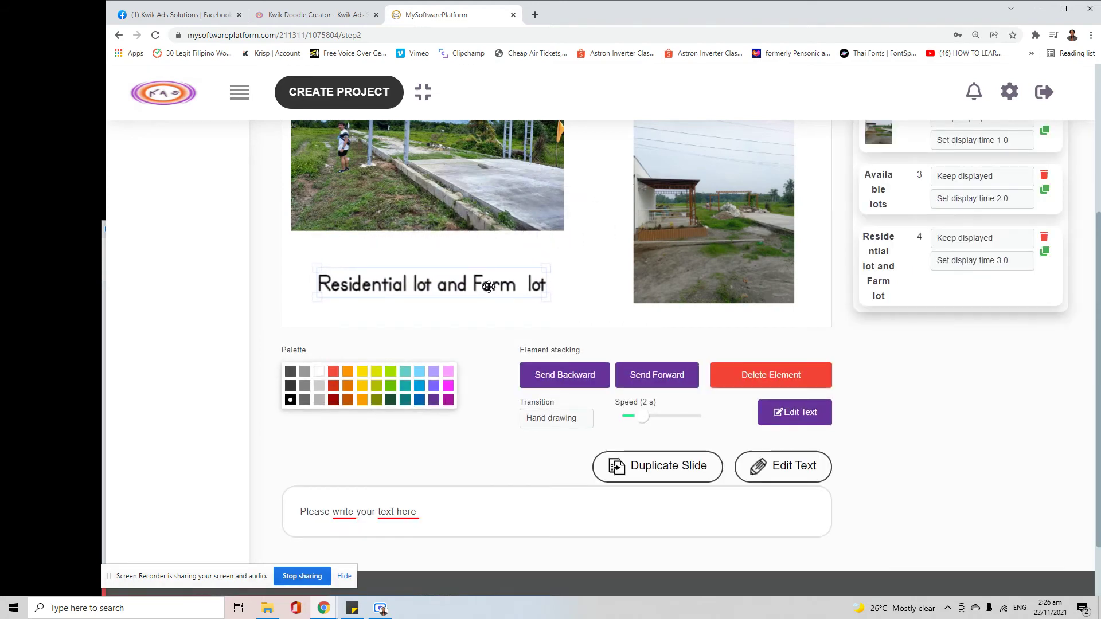
drag(316, 266, 353, 254)
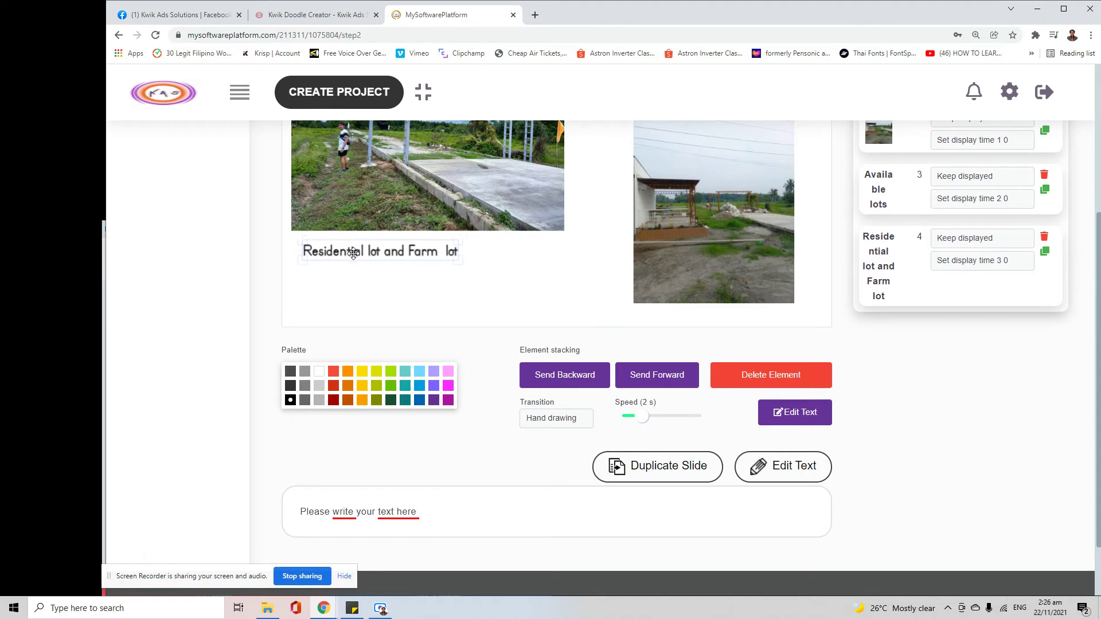
click(453, 296)
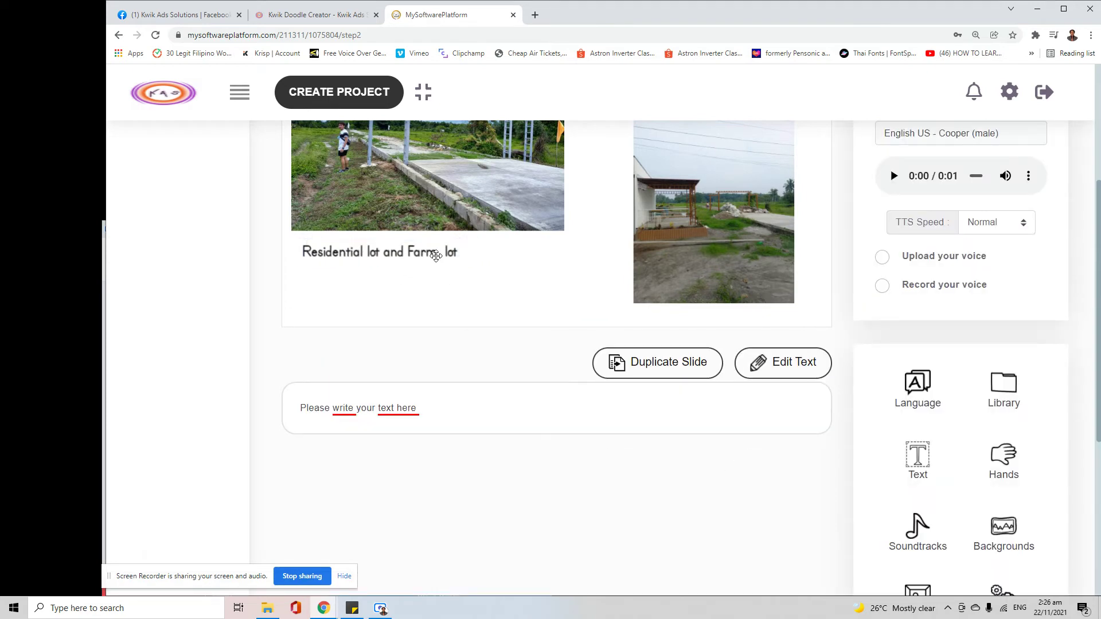
- Add the text "100 sq.m. and up" to slide 2 and place it, reduced in size, beneath the "Residential lot and Farm lot" line
click(917, 458)
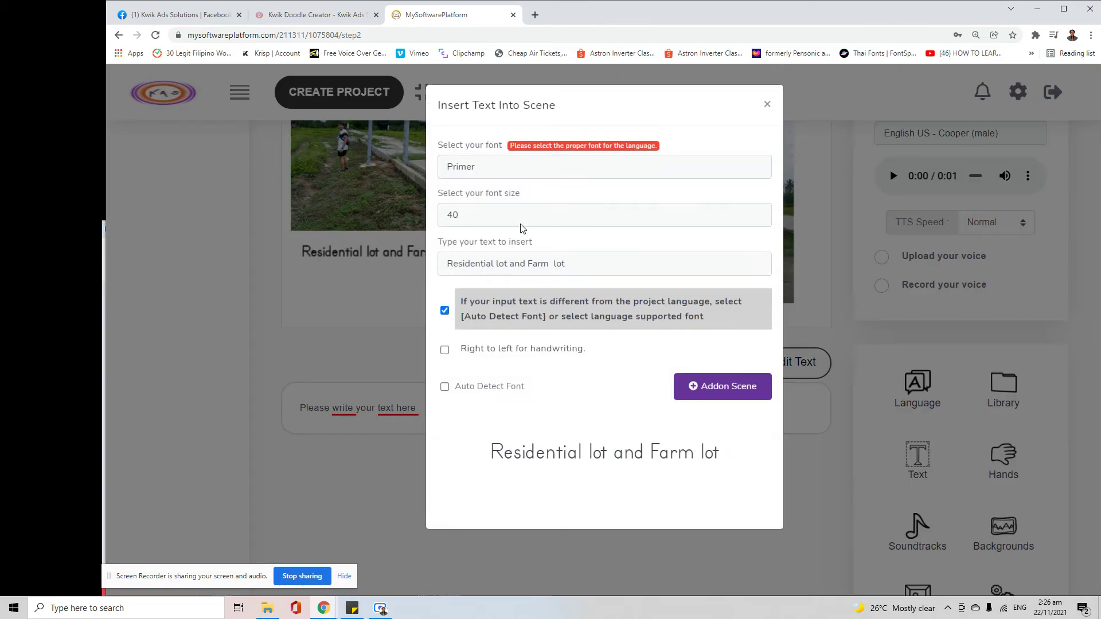
click(487, 264)
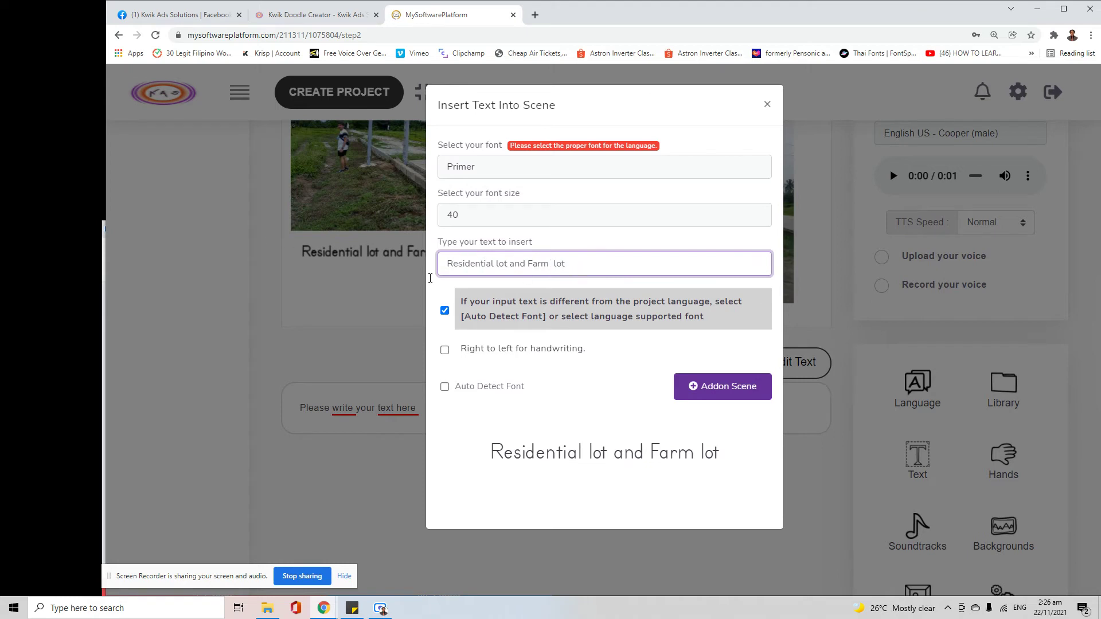
drag(446, 264, 562, 254)
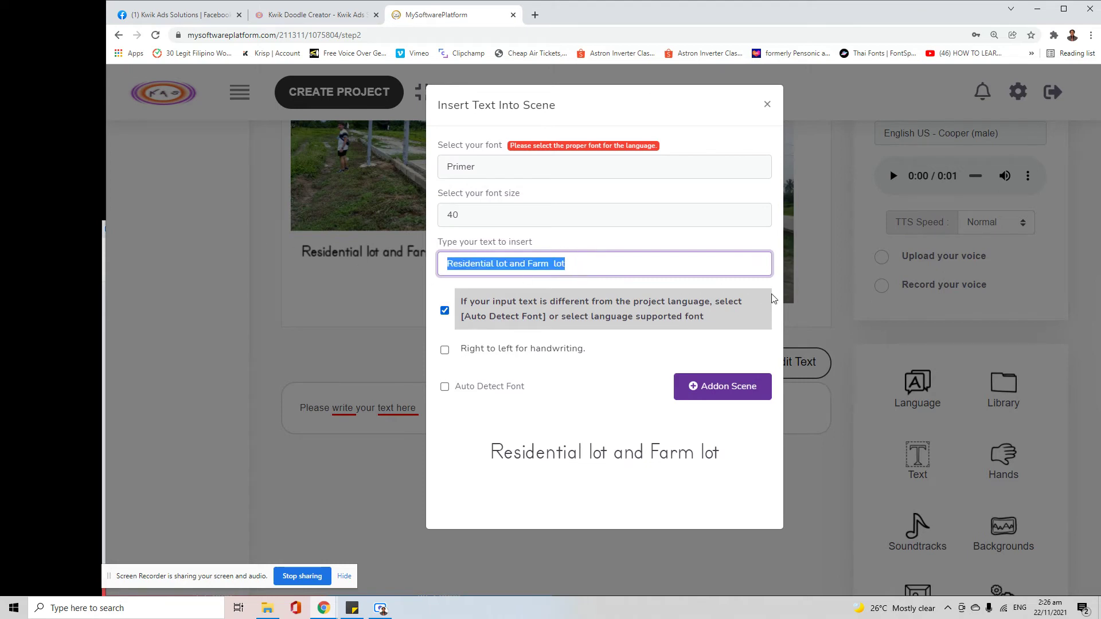
text(100 sq.m/)
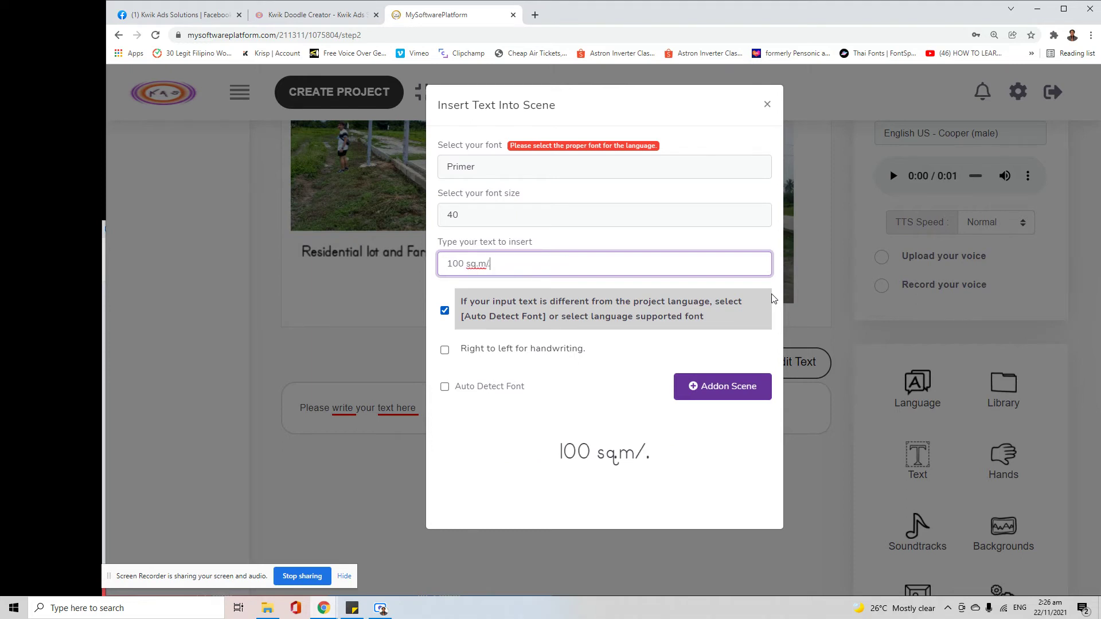
key(BackSpace)
text(. amd up)
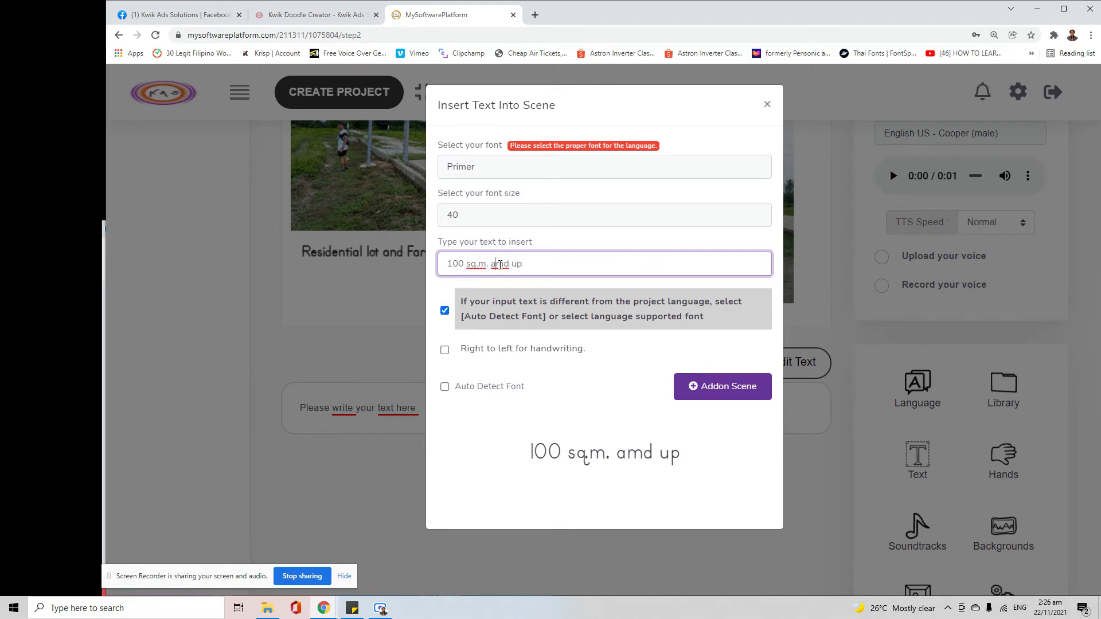
key(BackSpace)
text(n)
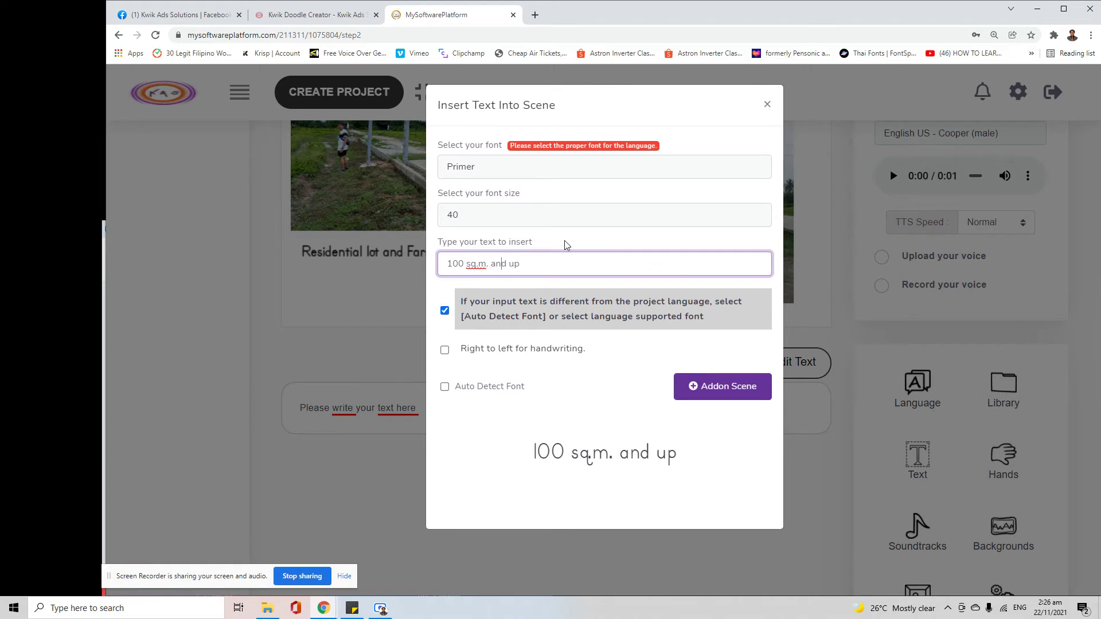
click(703, 389)
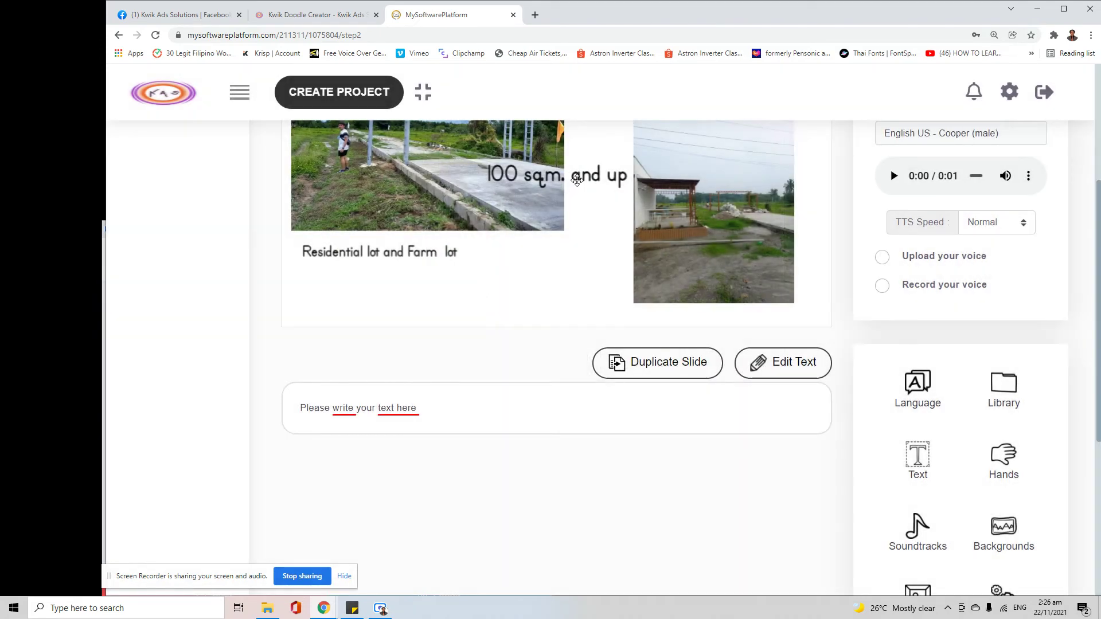
drag(576, 180, 379, 270)
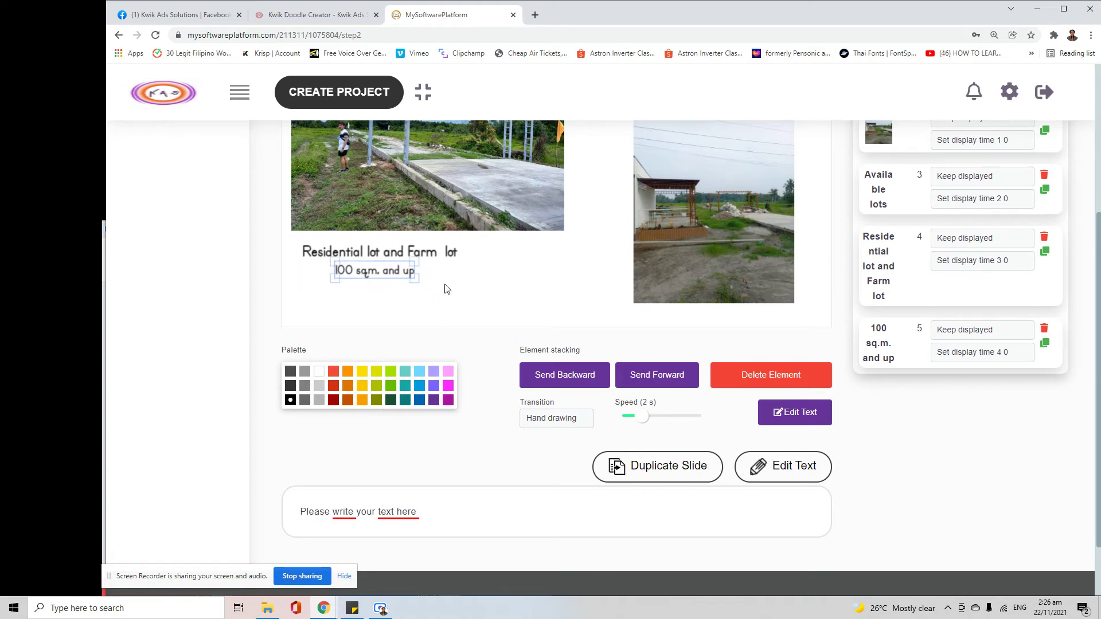
- Add the text "1000 sq.m. and up" to slide 2 and place it, reduced in size, beneath the "100 sq.m. and up" line
click(580, 312)
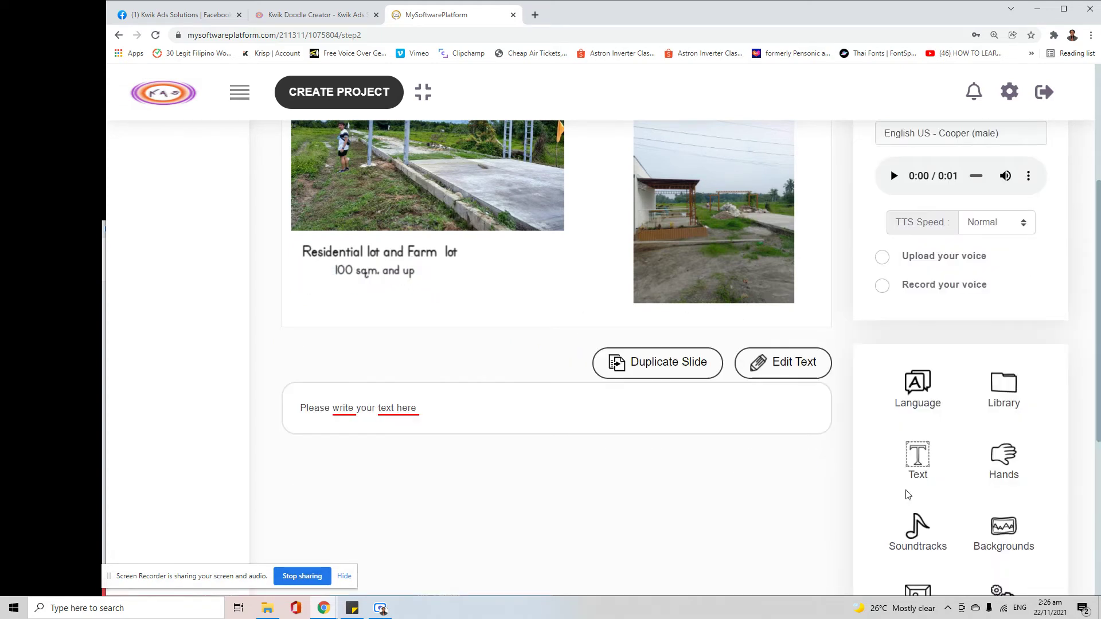
click(924, 460)
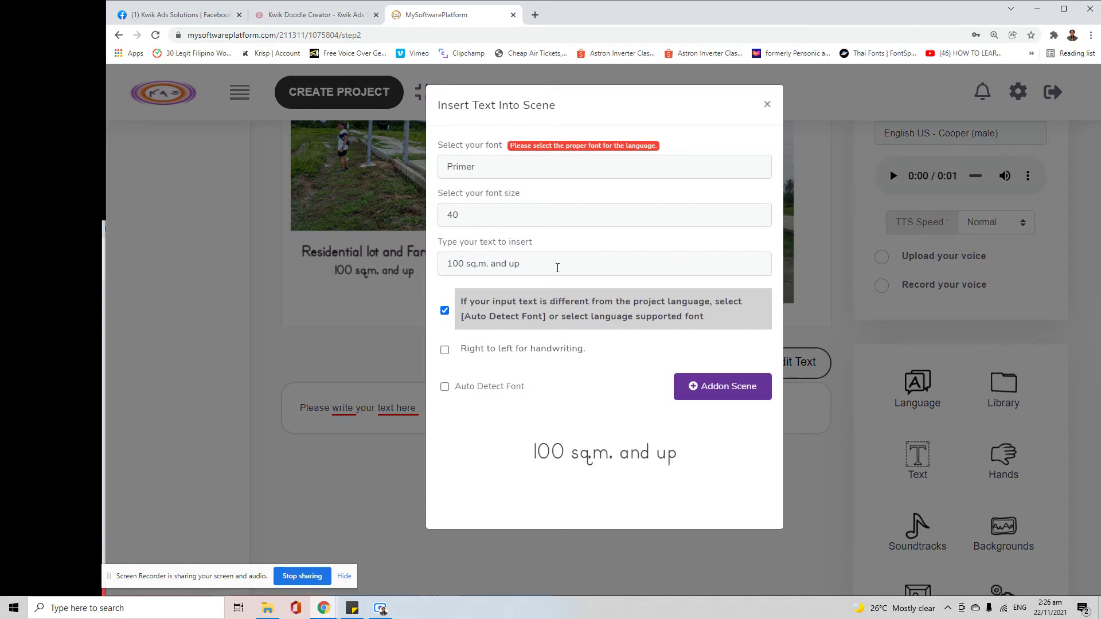
click(467, 264)
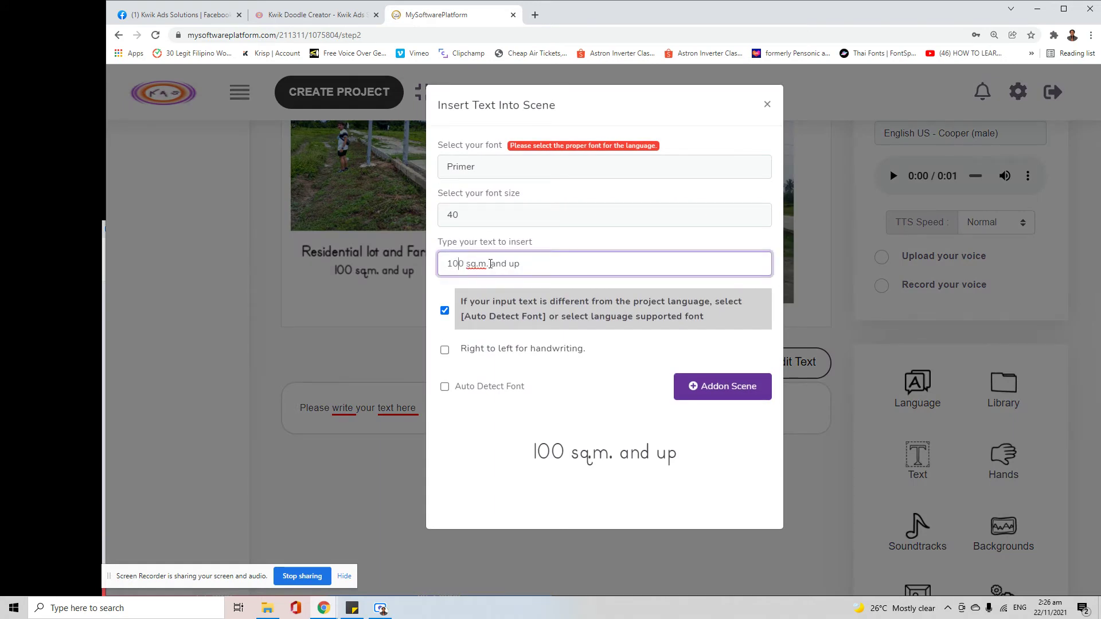
text(0)
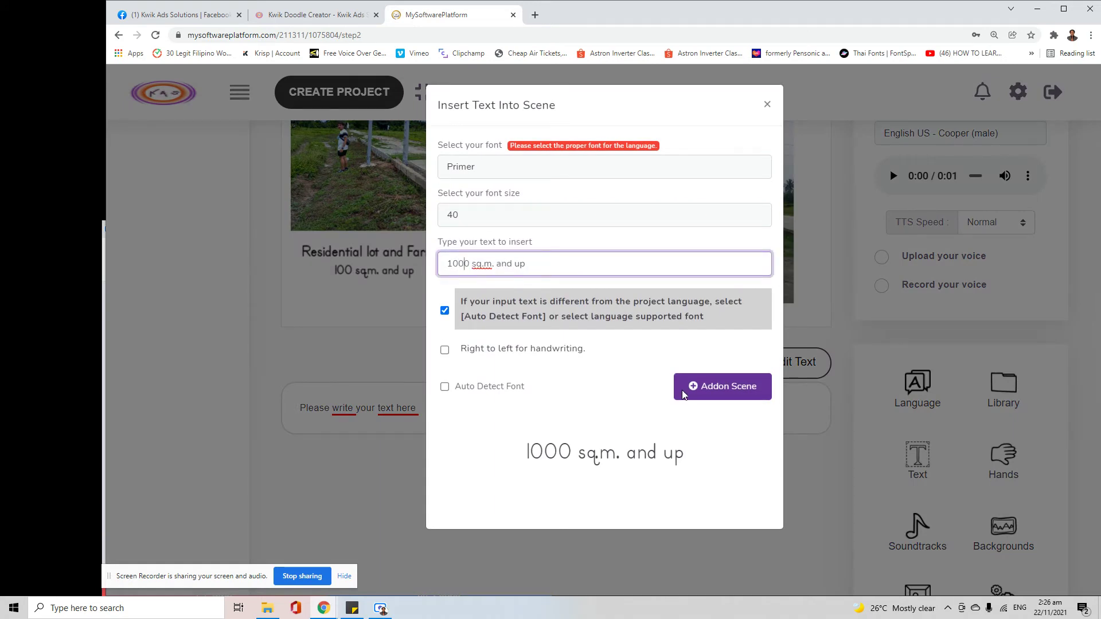
click(721, 387)
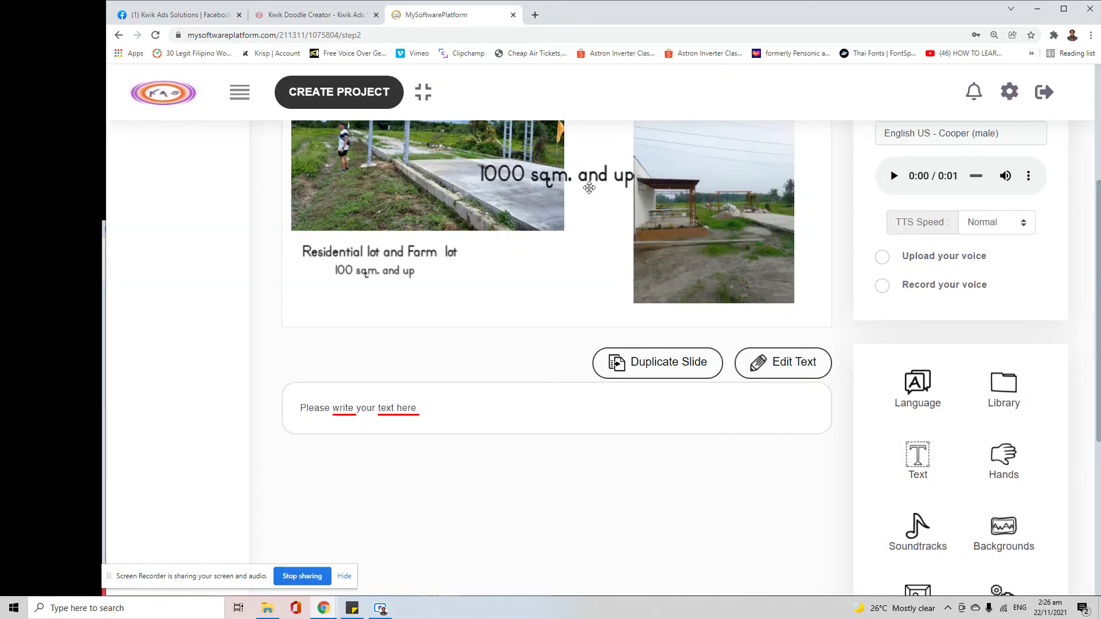
drag(583, 167, 459, 304)
drag(438, 304, 397, 296)
click(454, 285)
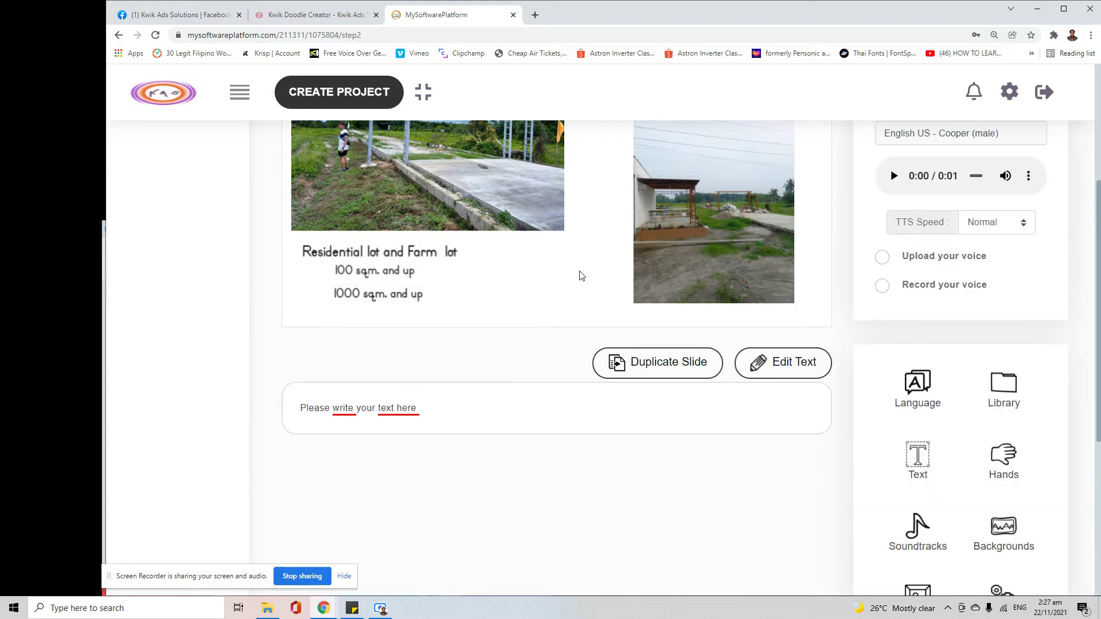
- Add another text element reading "Php 1,200 per square meters" to slide 2 in Primer, size 40
click(918, 462)
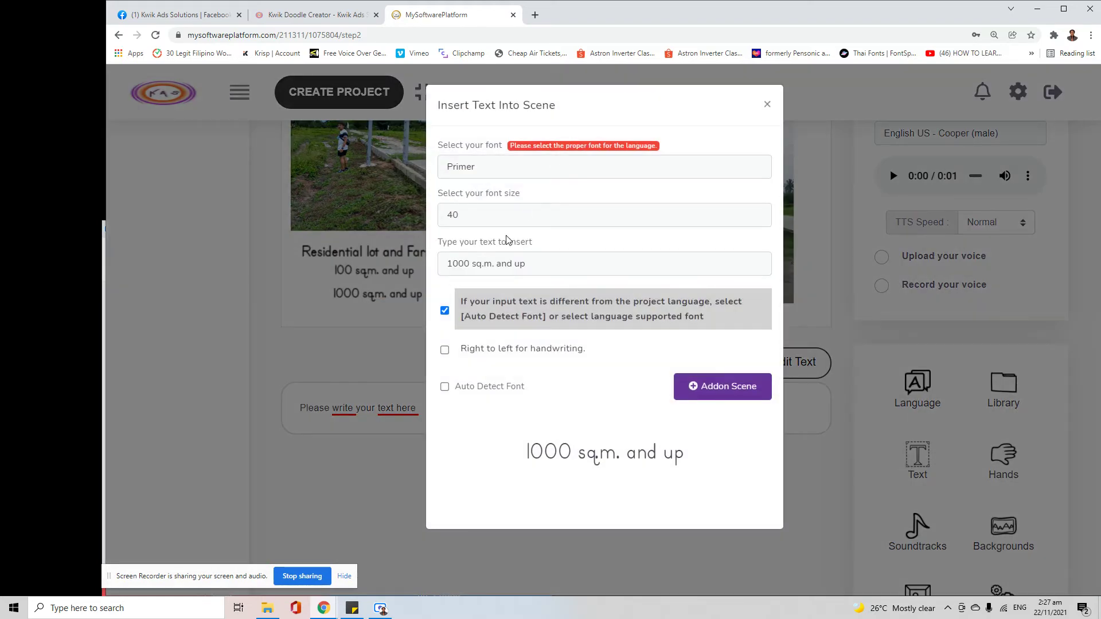
click(454, 263)
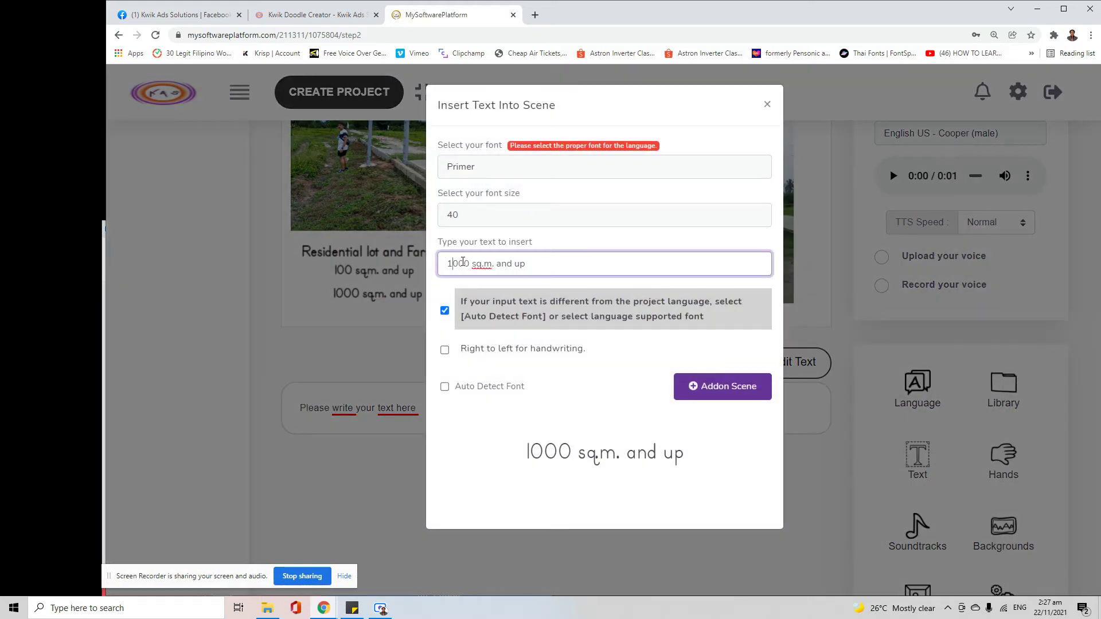
drag(473, 265, 529, 259)
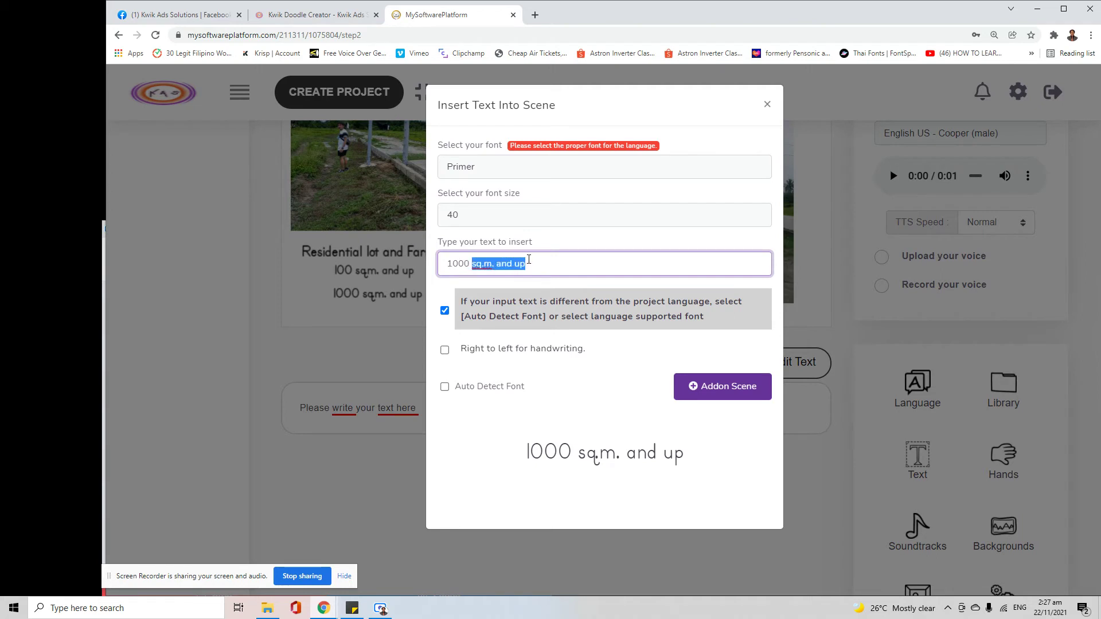
key(BackSpace)
key(BackSpace)
key(BackSpace)
key(BackSpace)
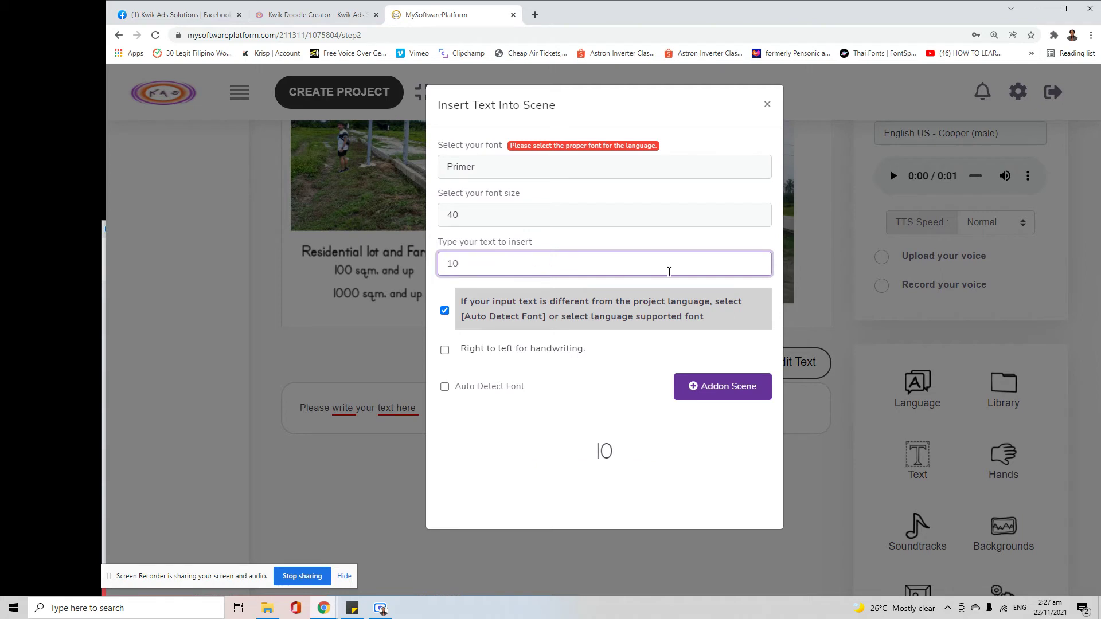
text(,200)
text(Php )
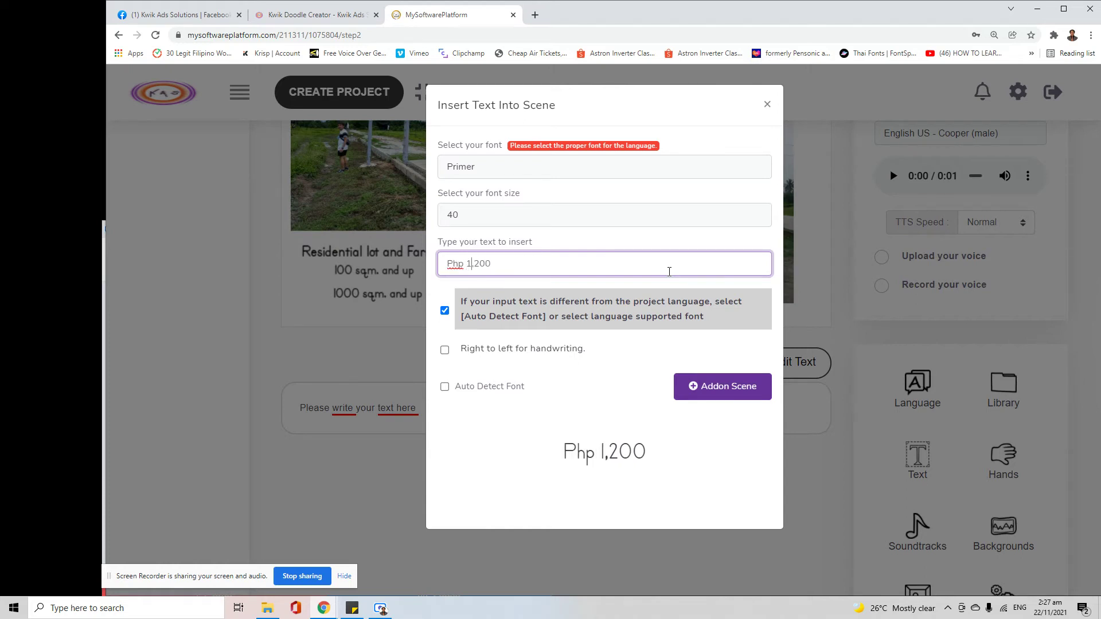
text(per s)
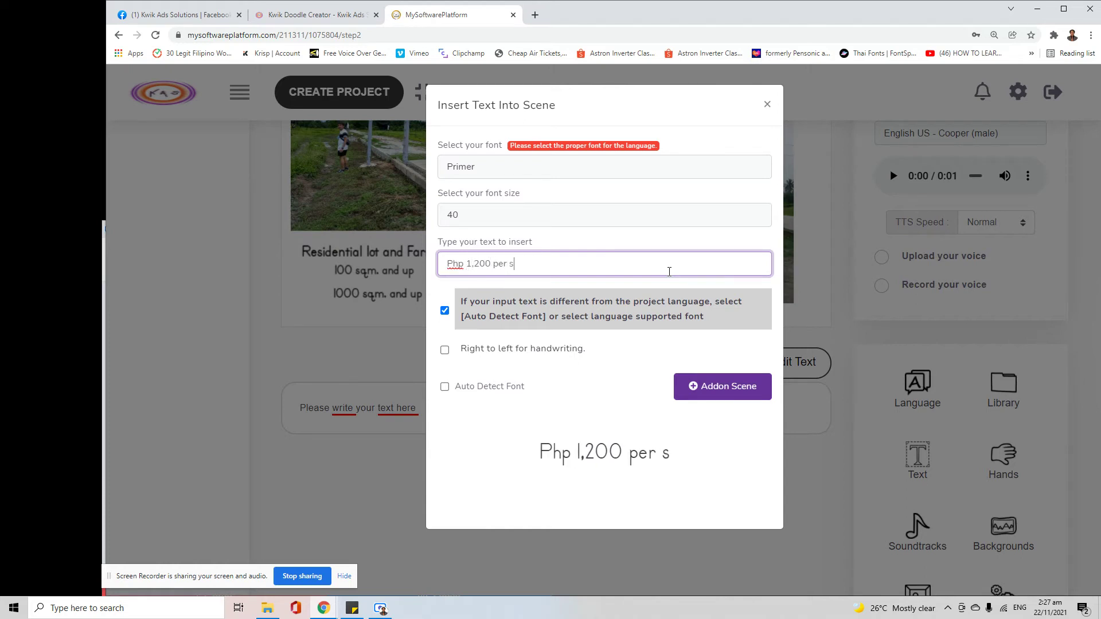
text(quare meters)
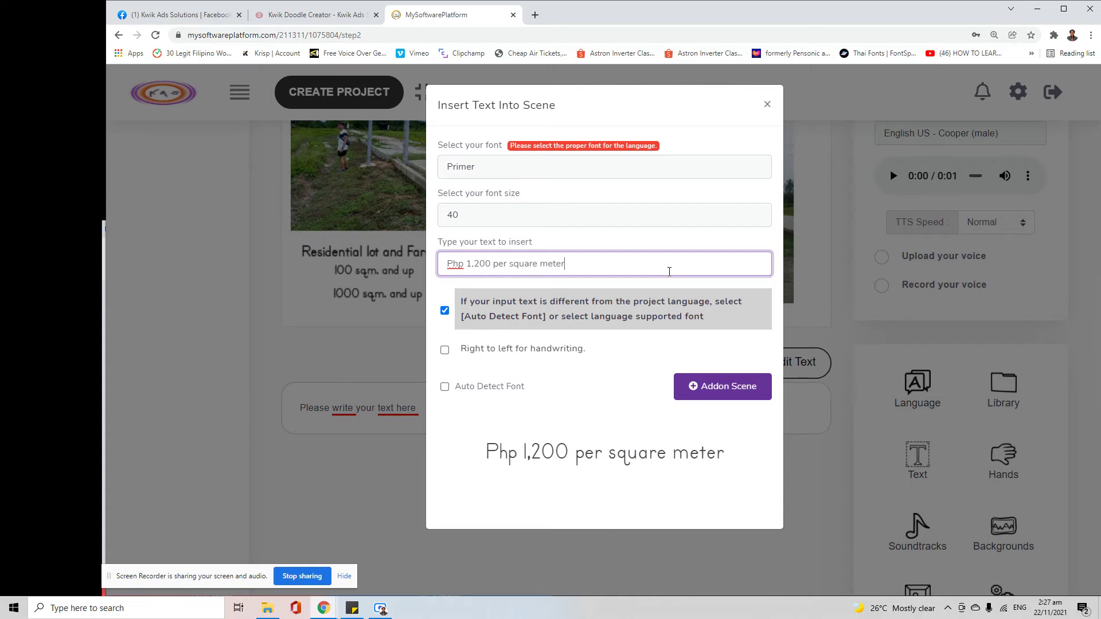
click(698, 386)
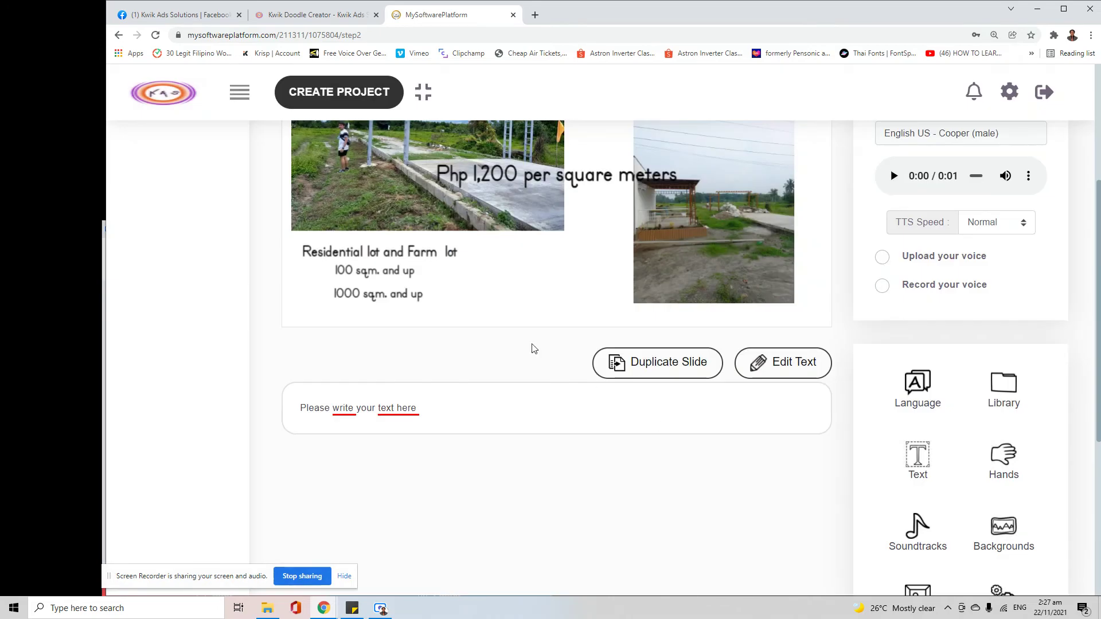
- Shrink the "Php 1,200 per square meters" text, place it beside the "100 sq.m. and up" line and color it violet
drag(558, 175, 558, 276)
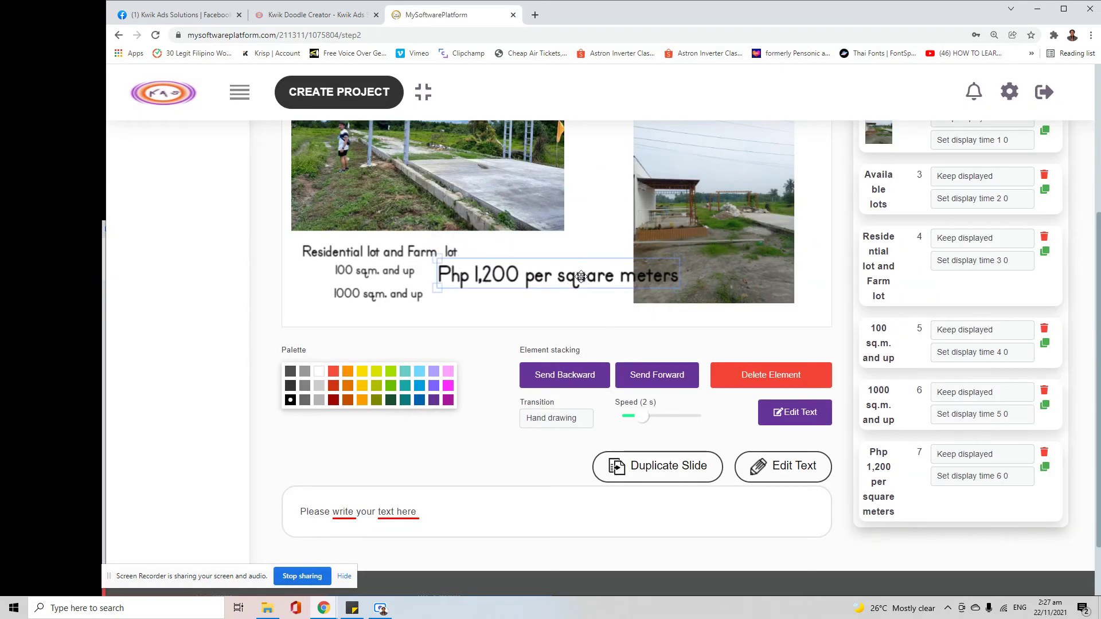
drag(678, 290, 474, 273)
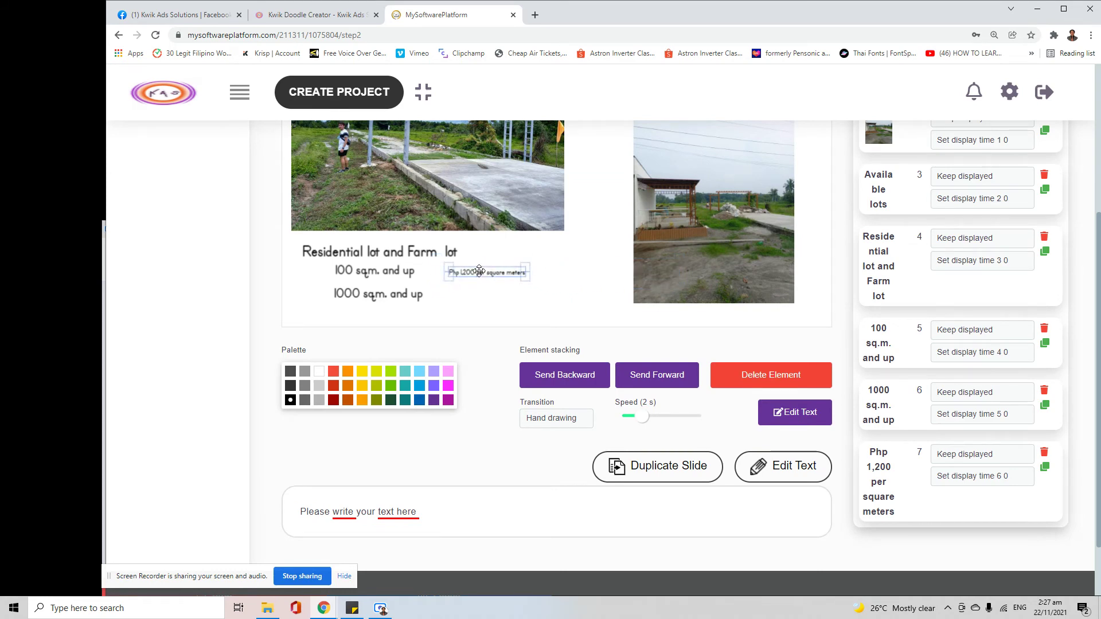
click(432, 388)
click(449, 307)
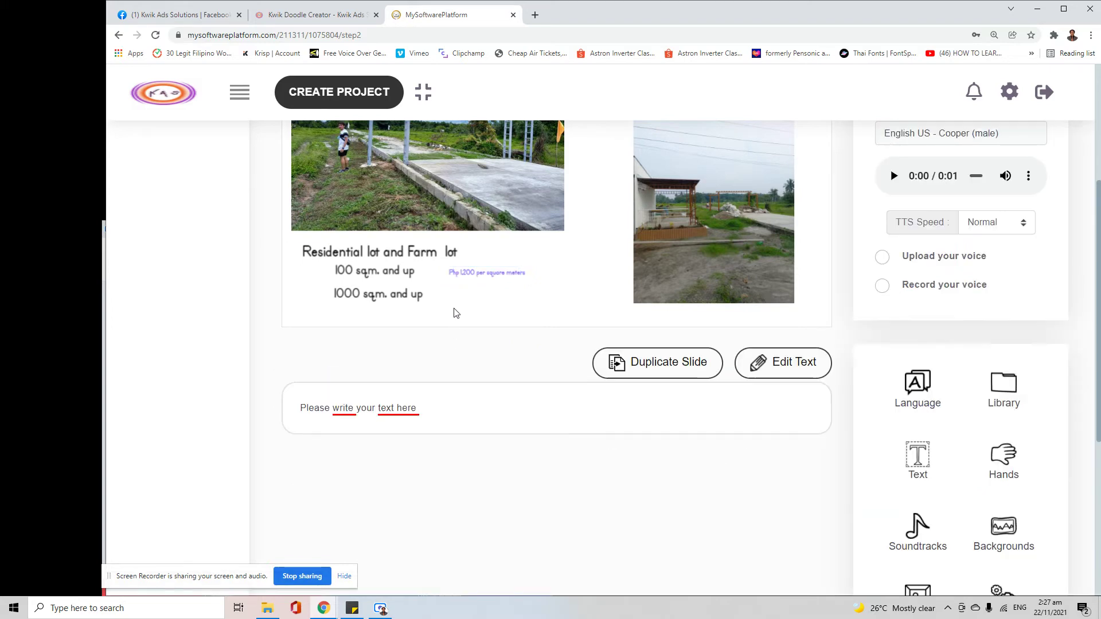
click(477, 276)
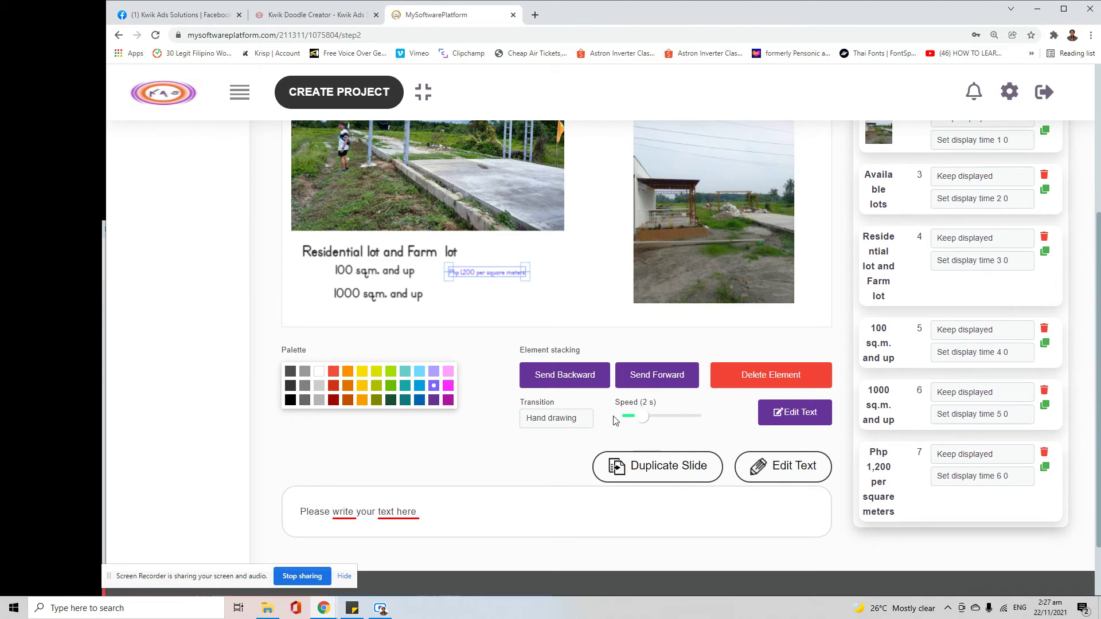
click(447, 296)
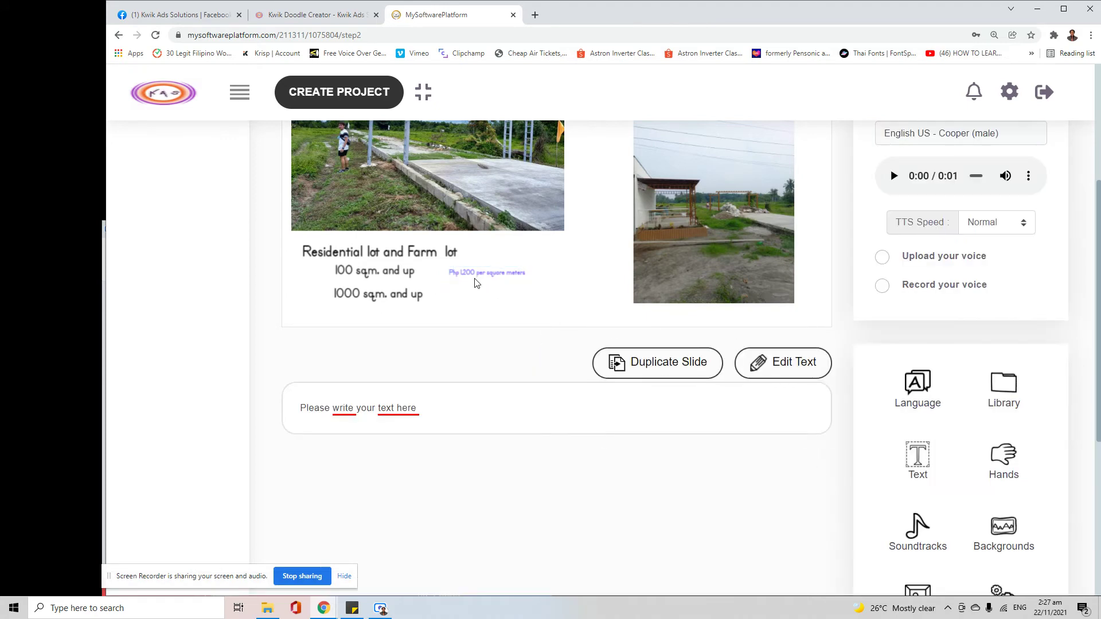
- Clone the violet price text and place the copy beside the "1000 sq.m. and up" line
click(468, 274)
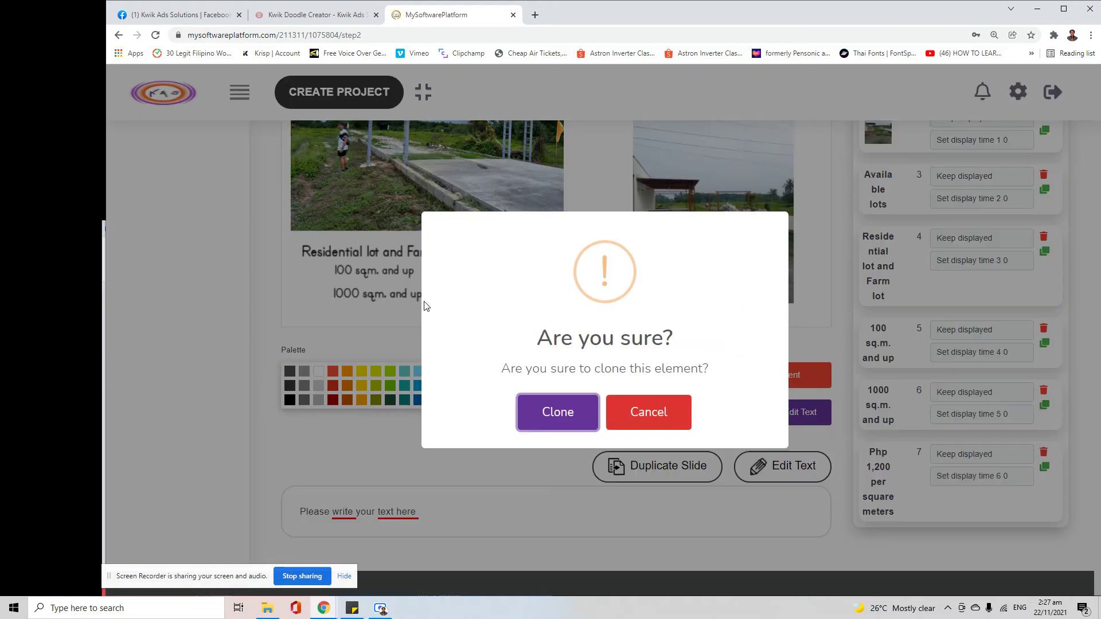
click(557, 412)
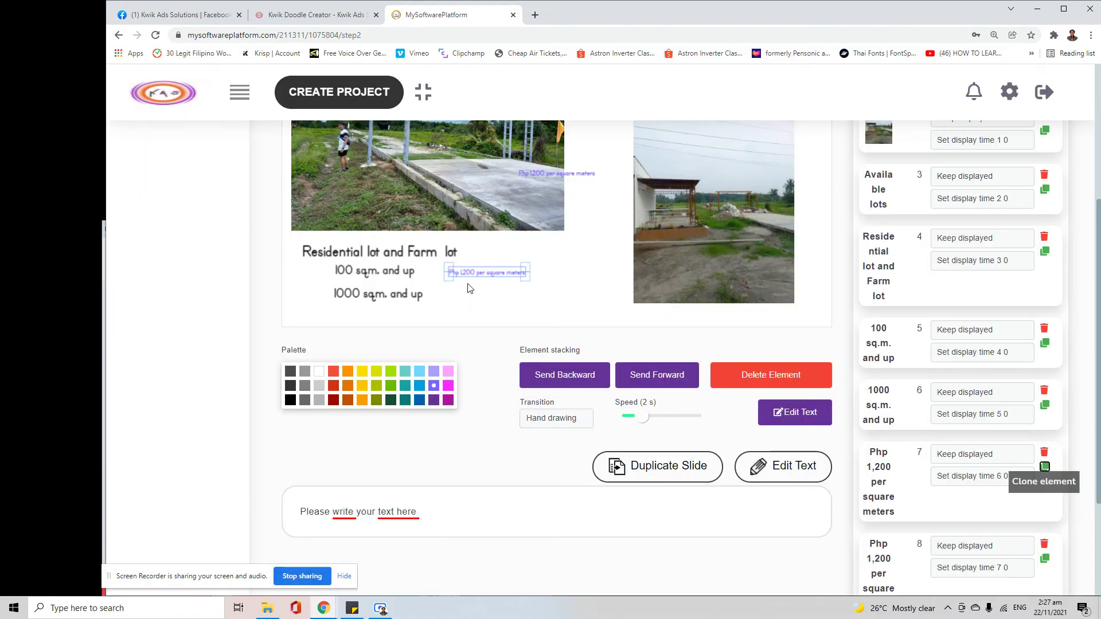
drag(581, 176, 512, 297)
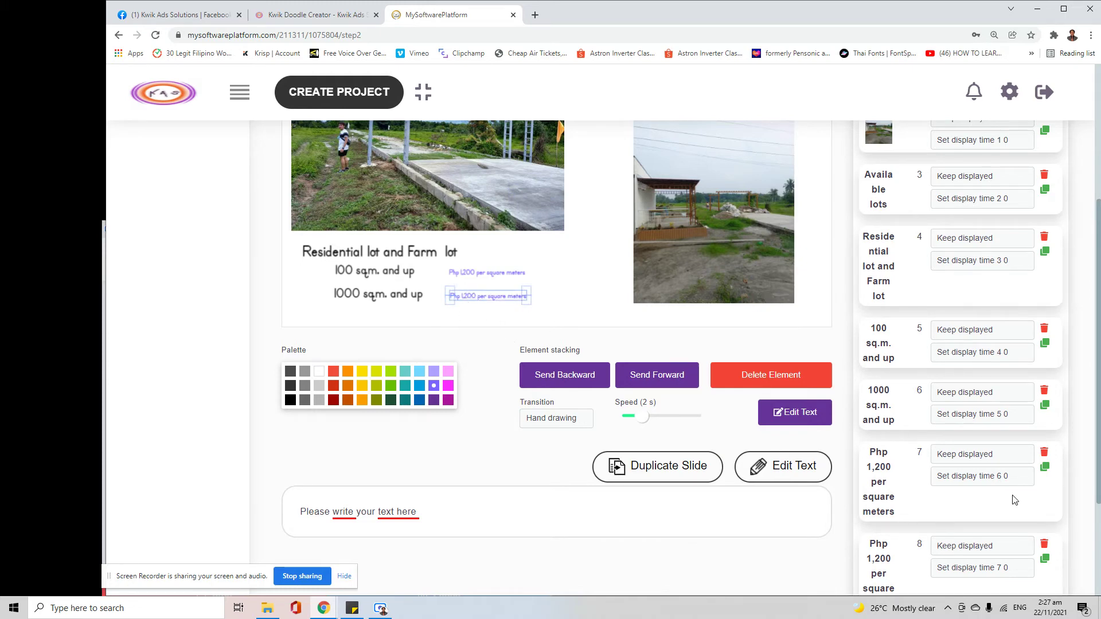
- Try the Hide display option on the cloned price text and set it back to Keep displayed
scroll(969, 516, down, 2)
click(938, 434)
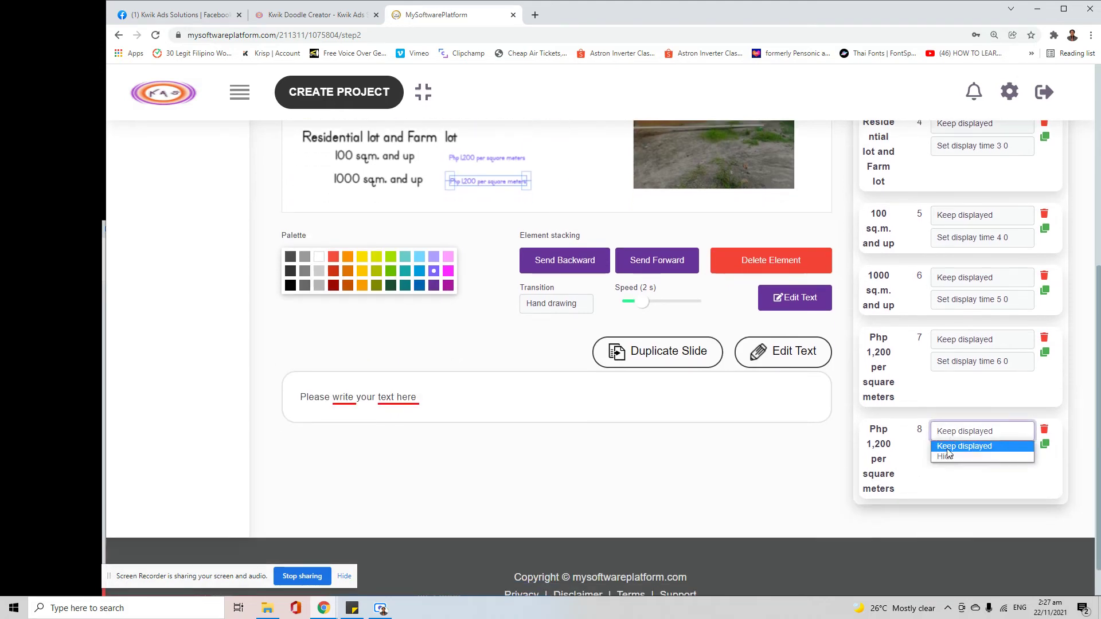
click(943, 456)
click(969, 434)
click(975, 446)
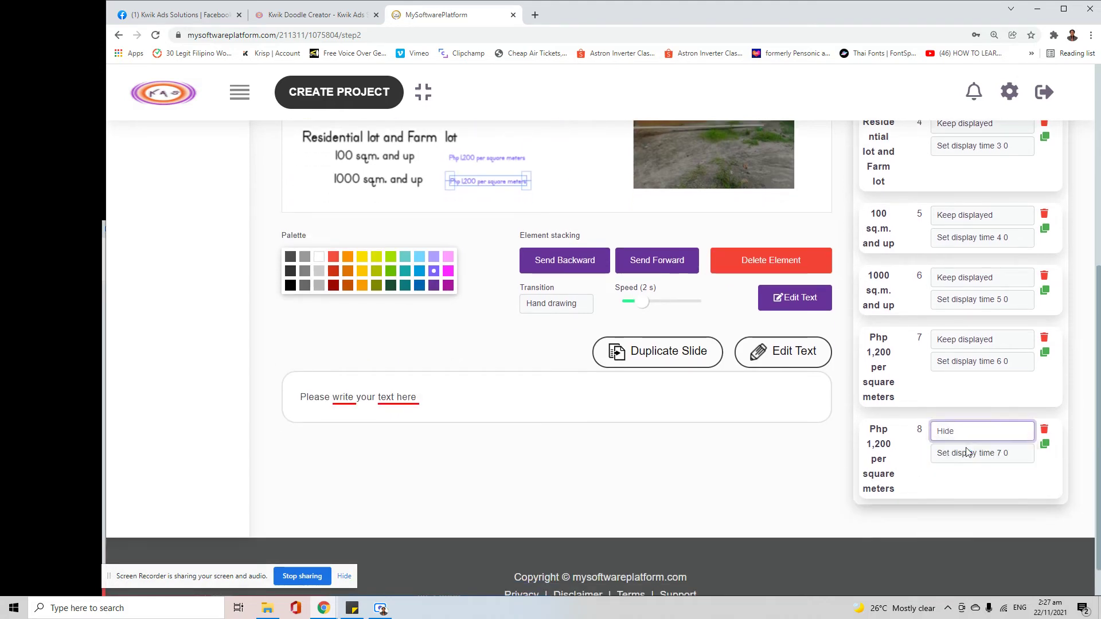
- Change the cloned price text to "Php 1,000 per square meters"
scroll(978, 456, up, 2)
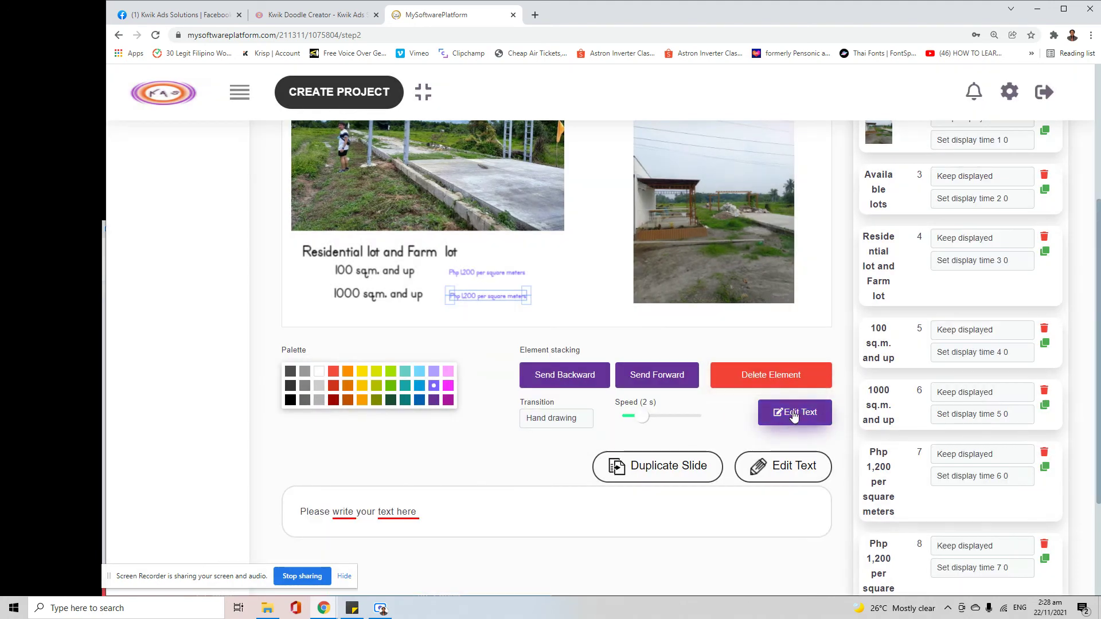
click(793, 417)
click(476, 261)
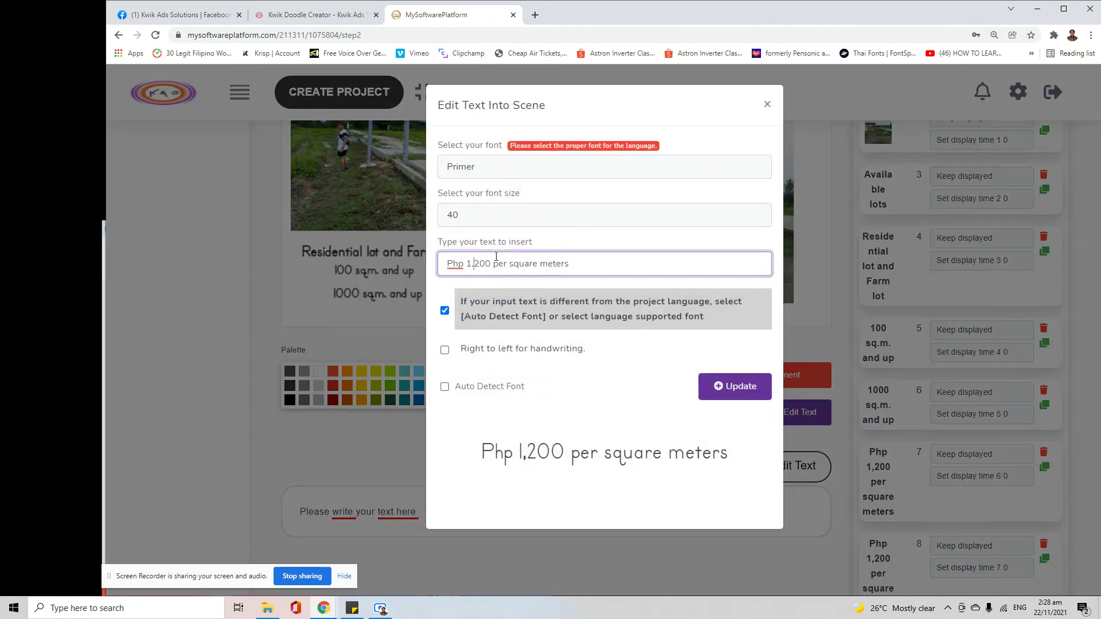
key(BackSpace)
text(0)
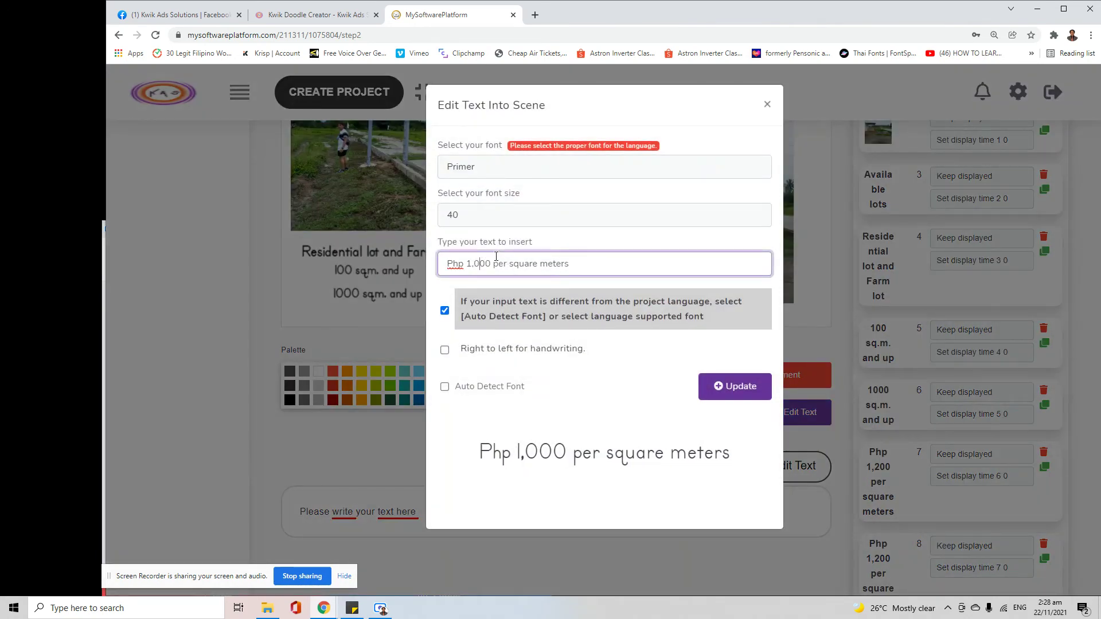
click(743, 381)
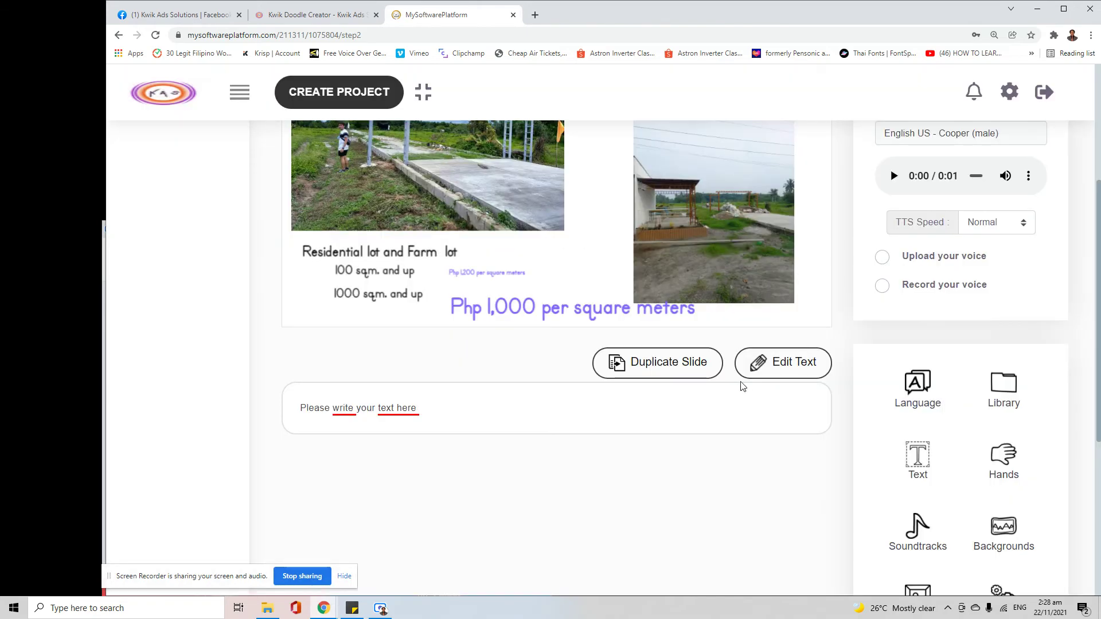
- Shrink the "Php 1,000 per square meters" text, place it beside the "1000 sq.m. and up" line and deselect it
click(579, 317)
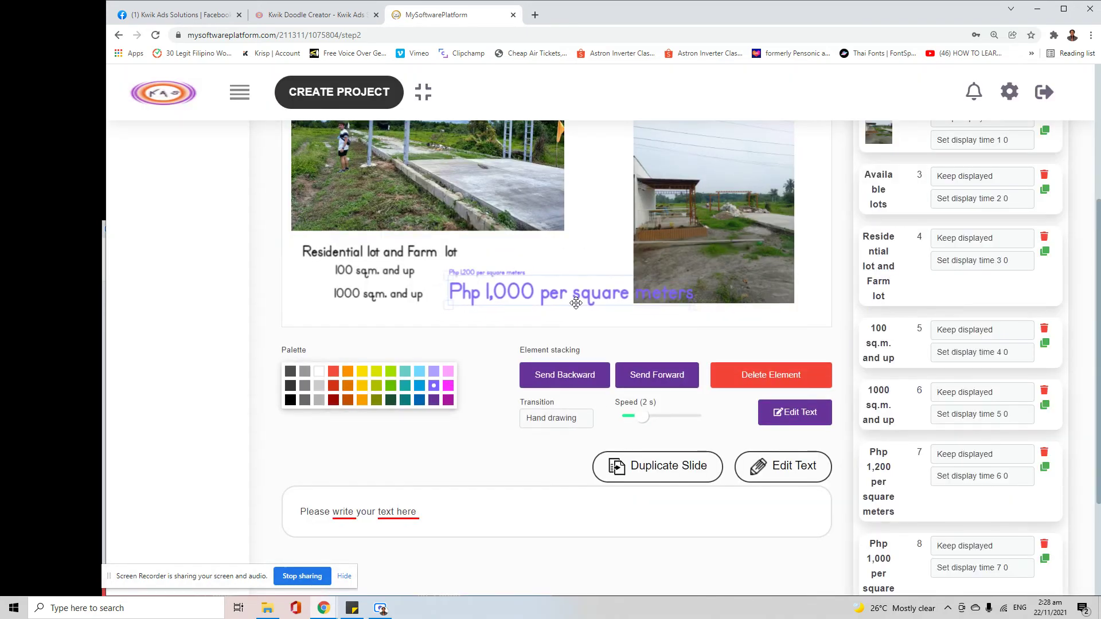
drag(700, 309, 551, 297)
drag(470, 289, 467, 294)
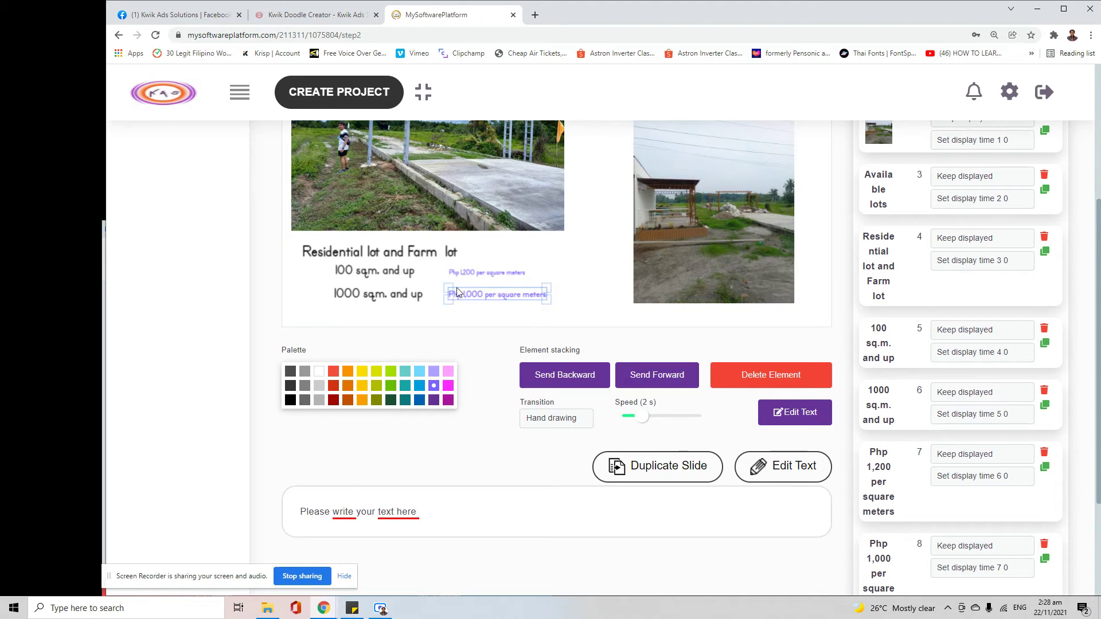
drag(448, 285, 480, 301)
click(580, 300)
- Switch to slide 1 and check which soundtrack is selected, closing the soundtrack dialog without updating it
scroll(722, 262, up, 4)
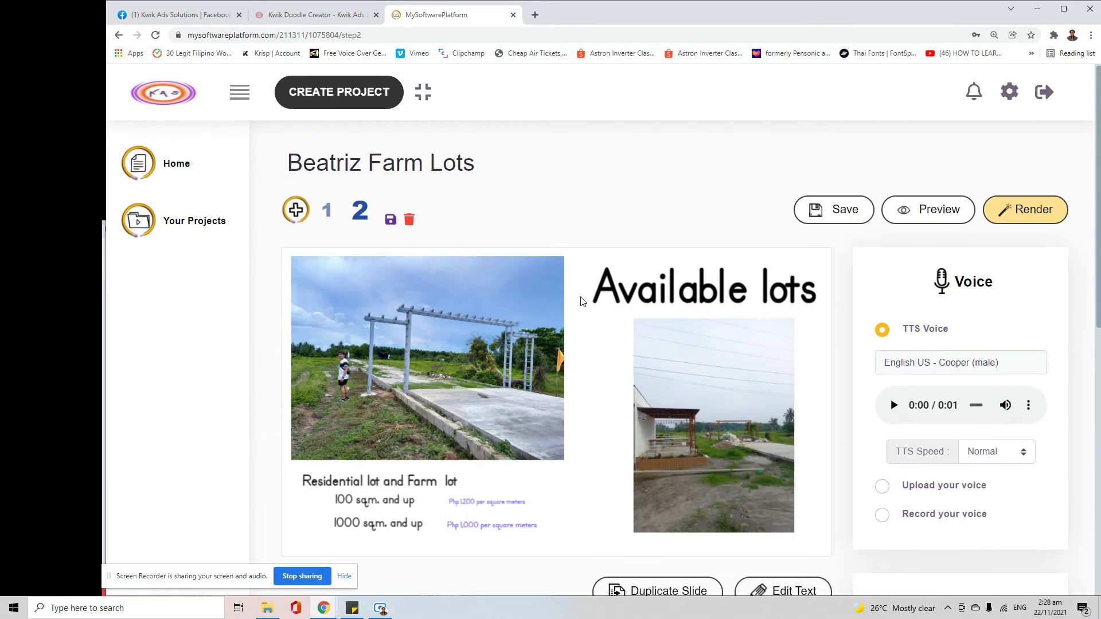
scroll(722, 261, down, 4)
scroll(720, 258, up, 4)
click(328, 210)
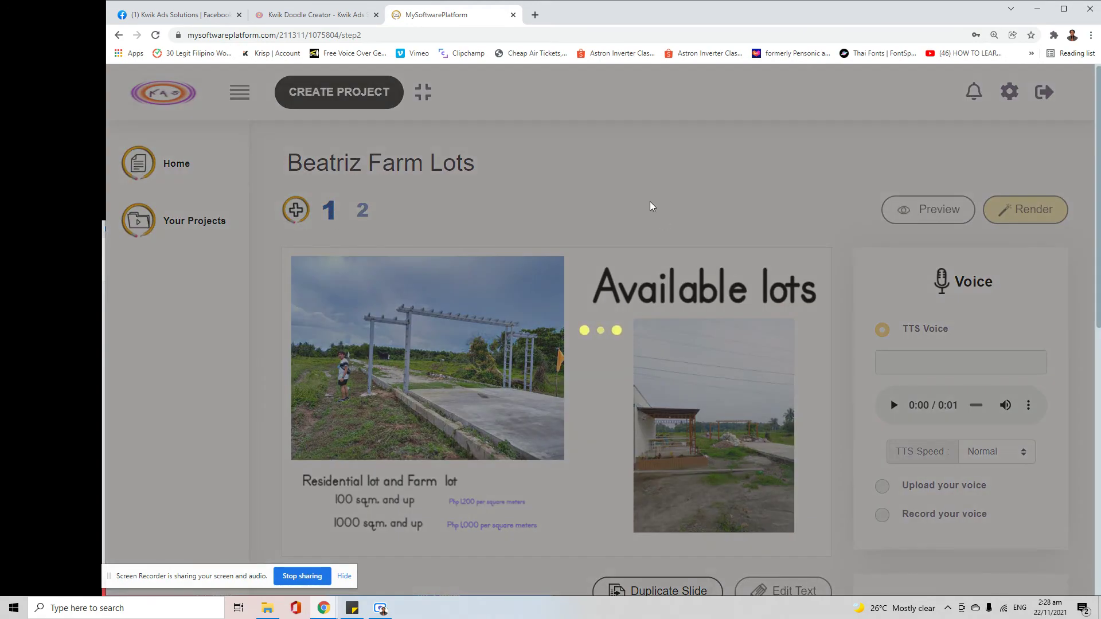
scroll(727, 224, down, 8)
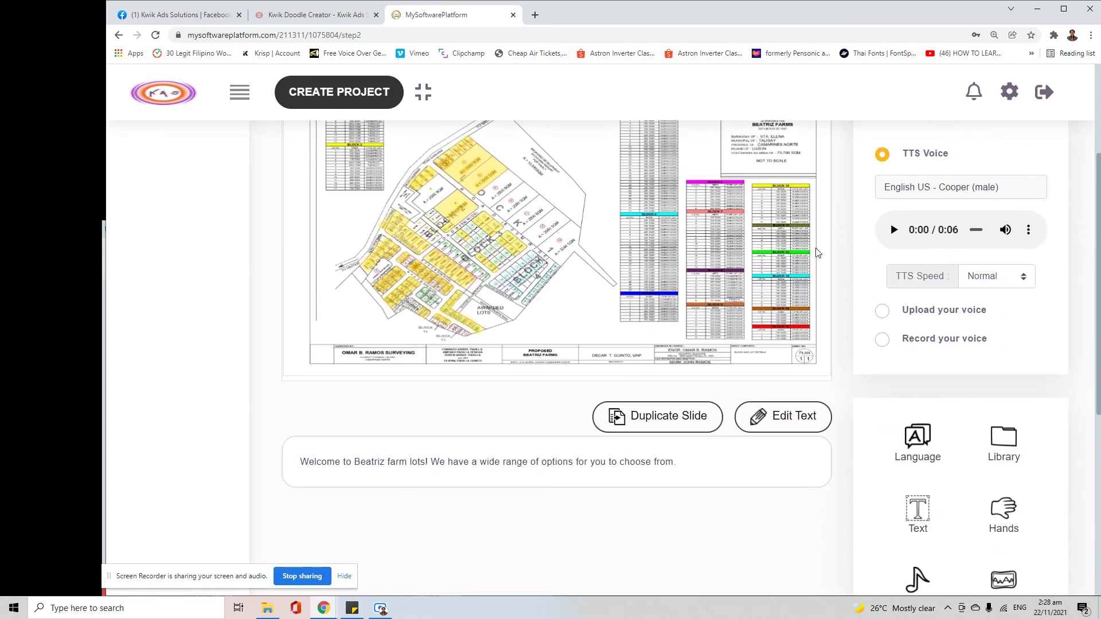
scroll(900, 293, down, 2)
scroll(922, 288, up, 1)
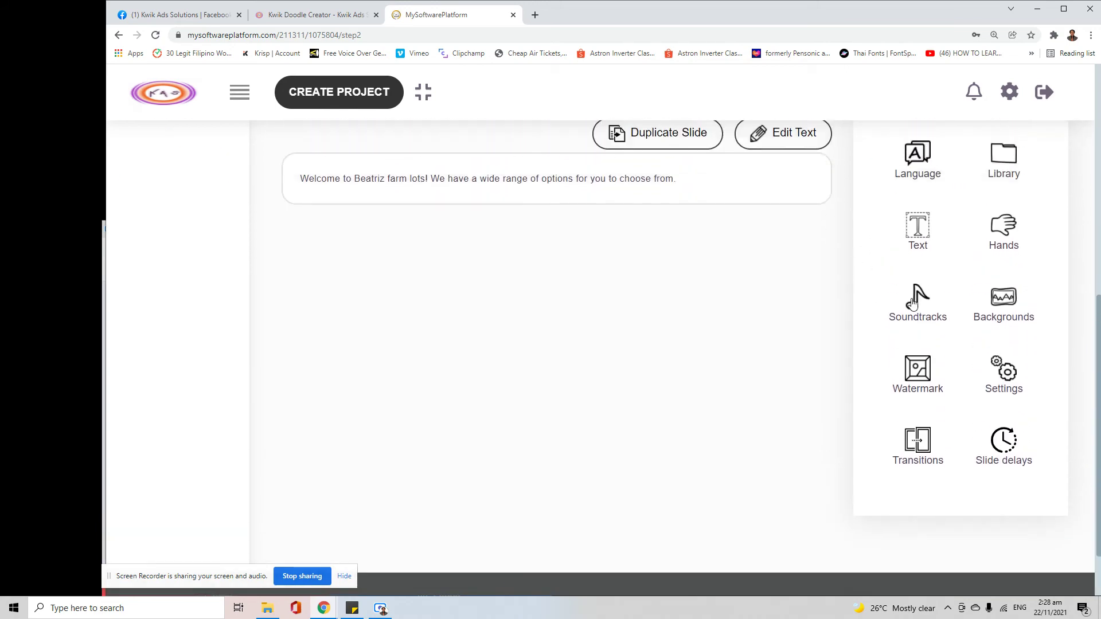
click(917, 316)
click(523, 172)
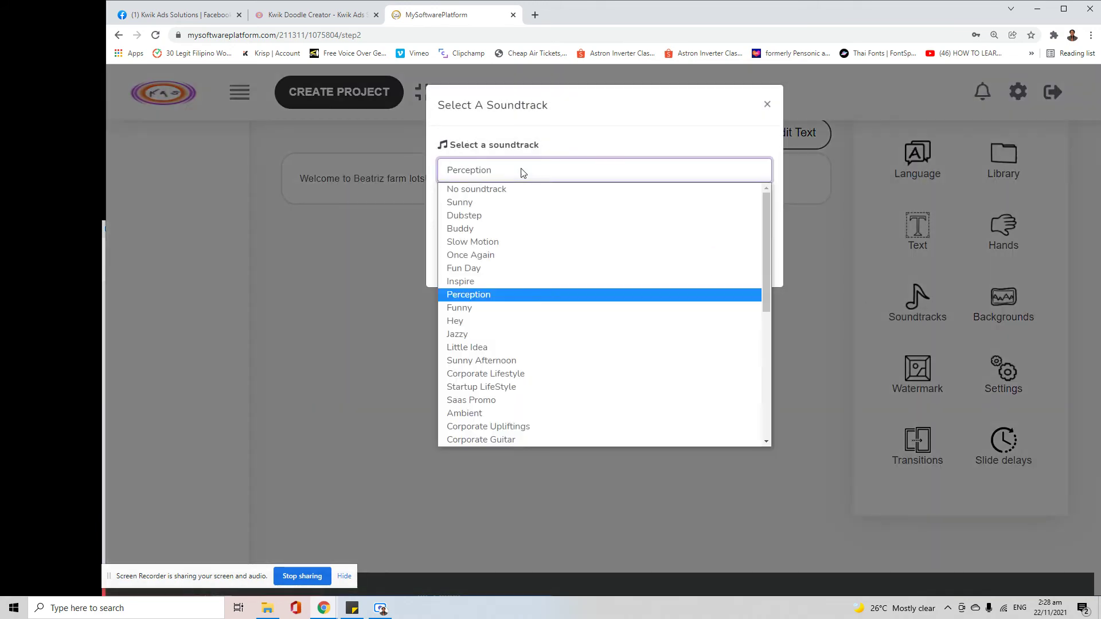
click(518, 170)
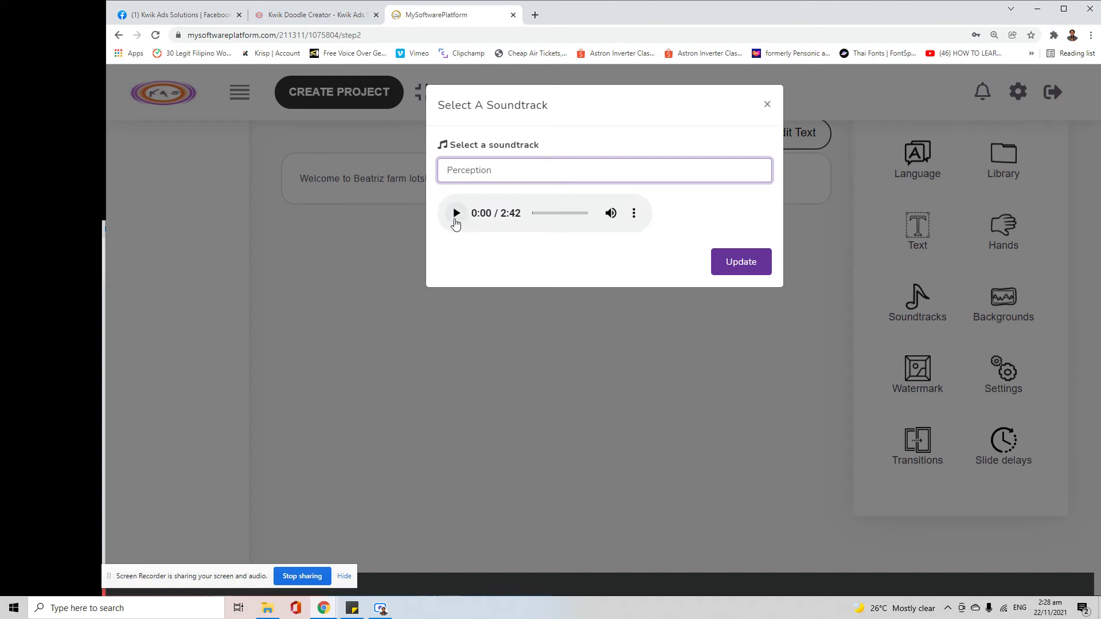
click(767, 104)
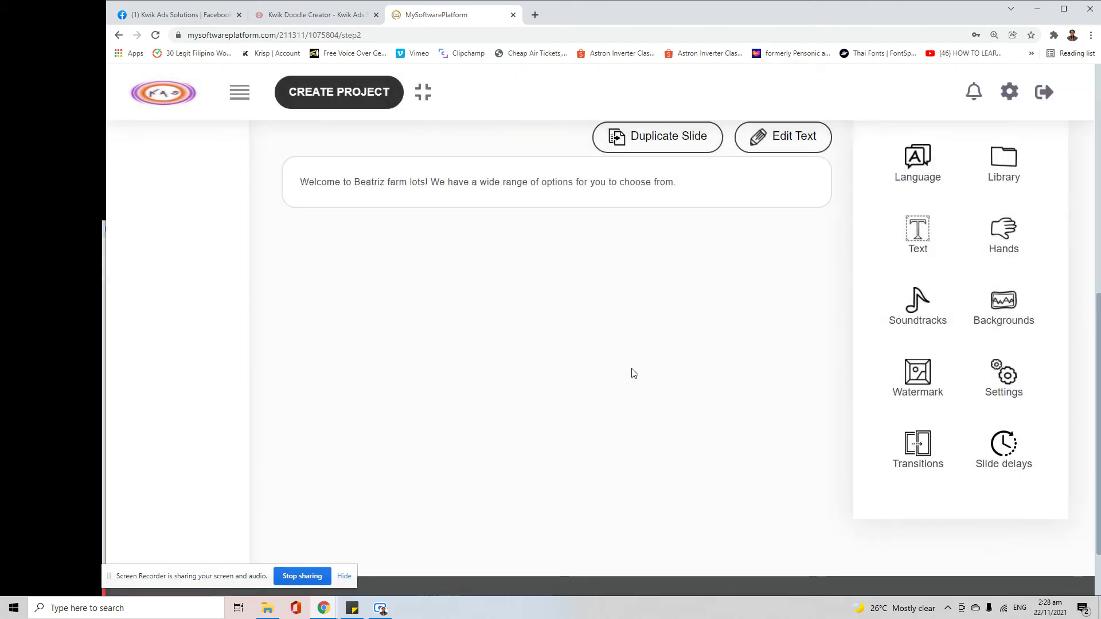
scroll(631, 373, up, 8)
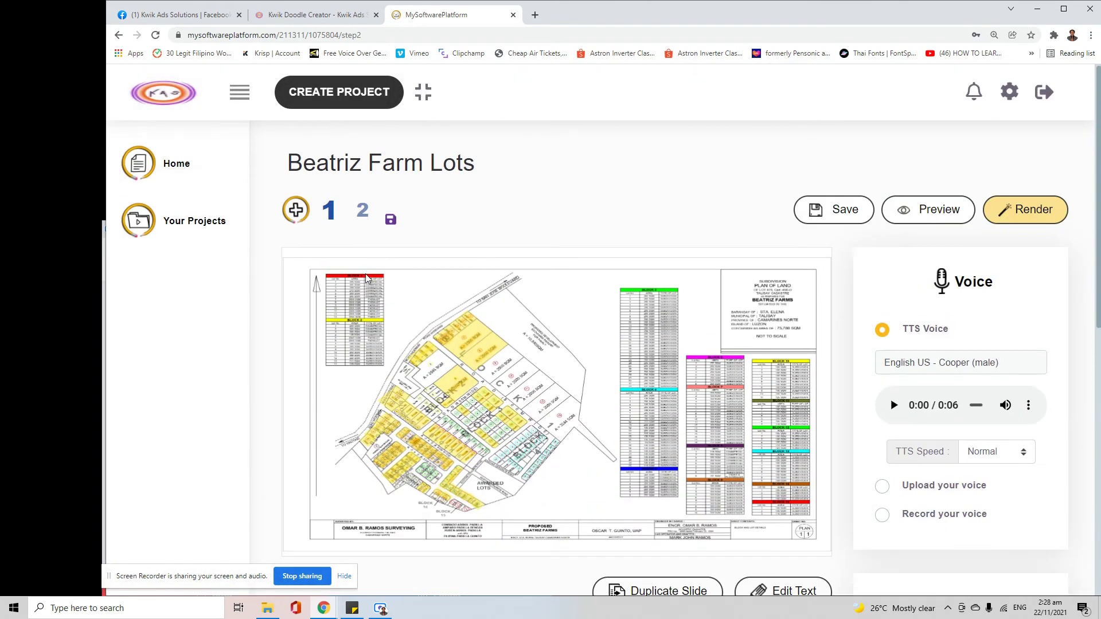
- Return to slide 2, preview its drawing and voice, and close the preview
click(361, 216)
scroll(675, 336, down, 3)
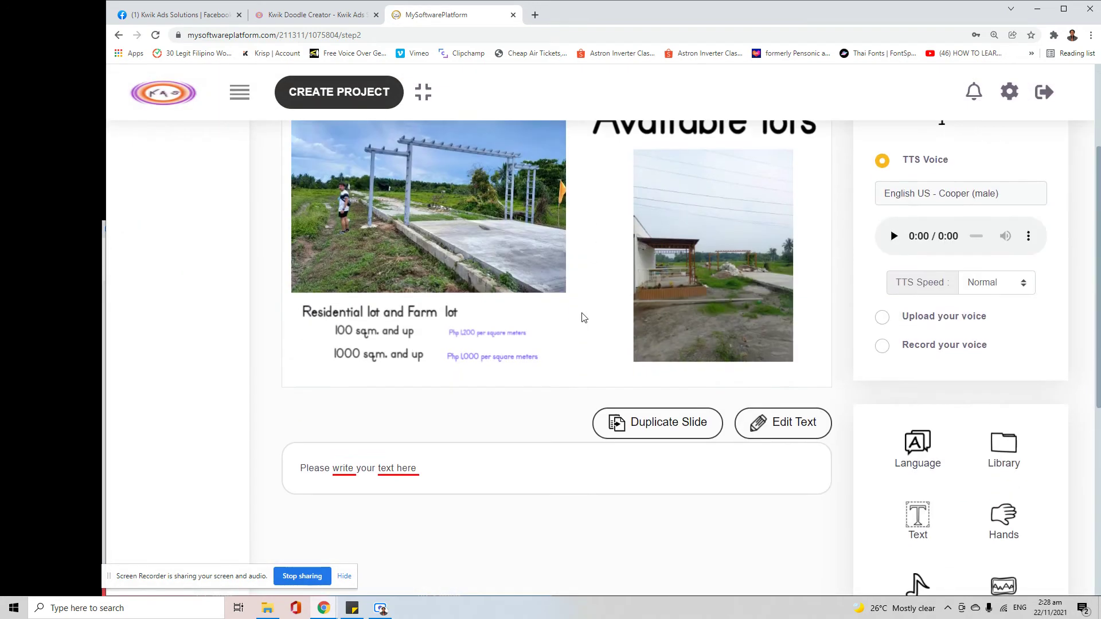
scroll(582, 486, up, 3)
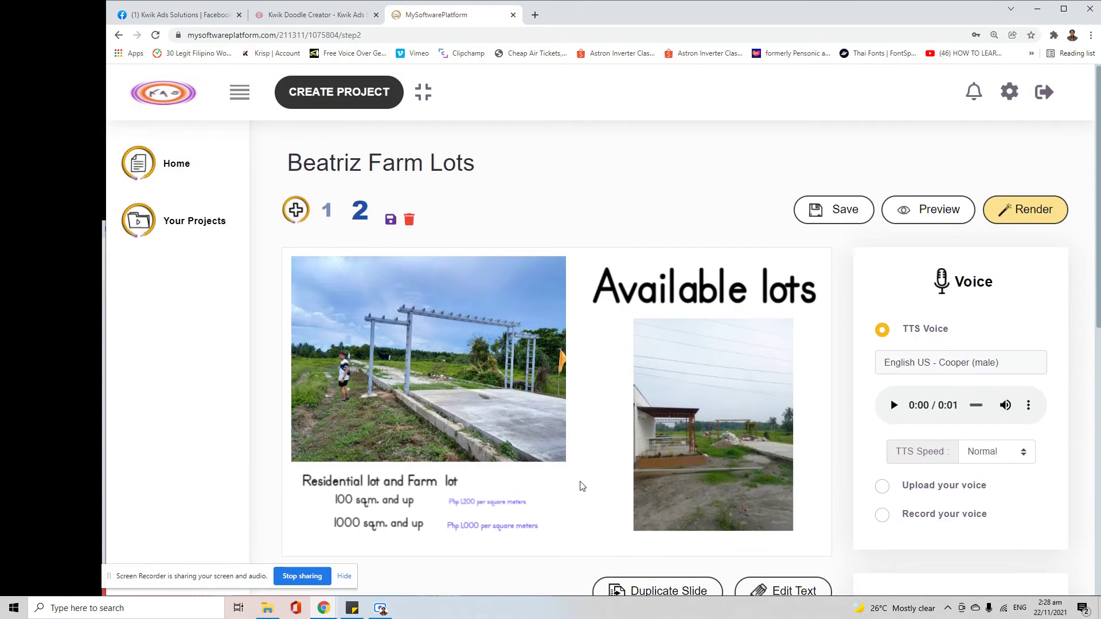
click(927, 211)
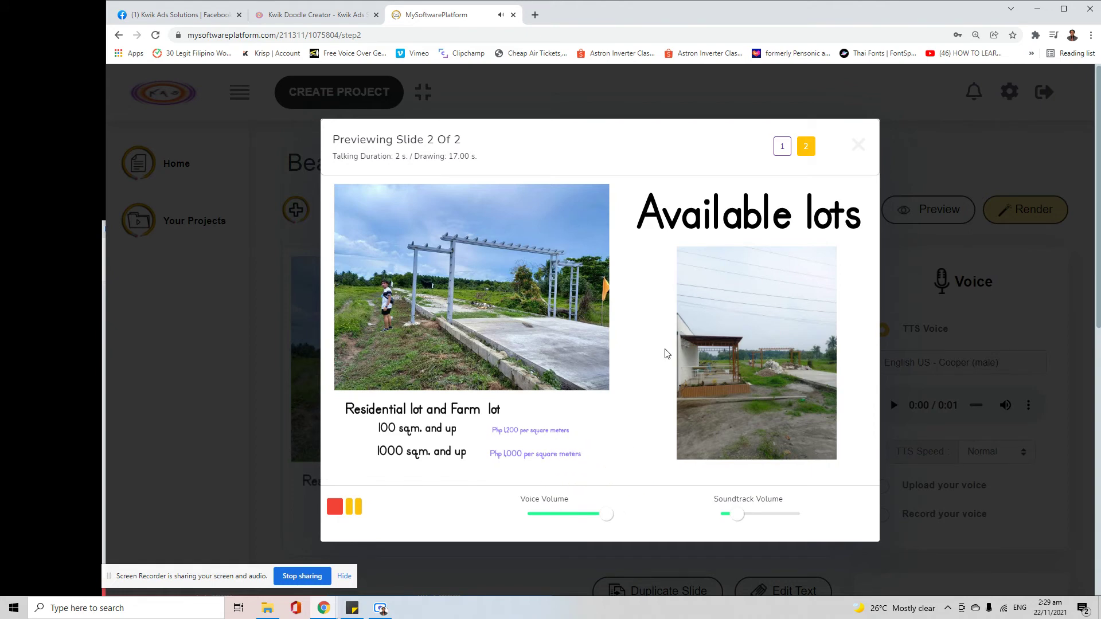
click(858, 145)
- Replace slide 2's placeholder script with the lines "Avaialable lots" and "Residential lot and farm lot"
scroll(627, 380, down, 2)
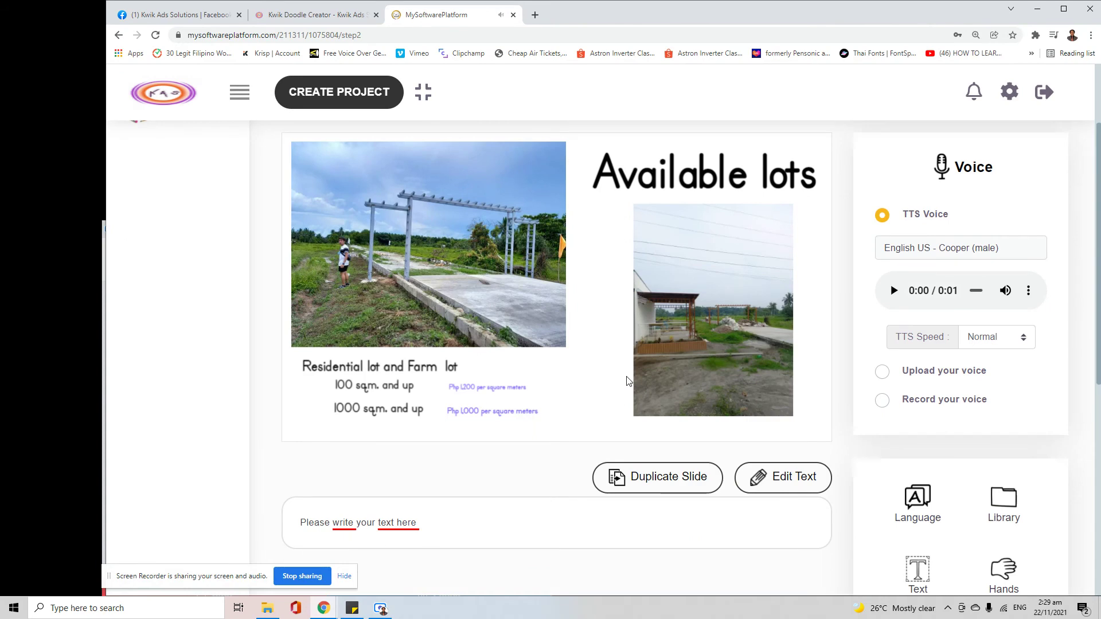
drag(298, 523, 423, 531)
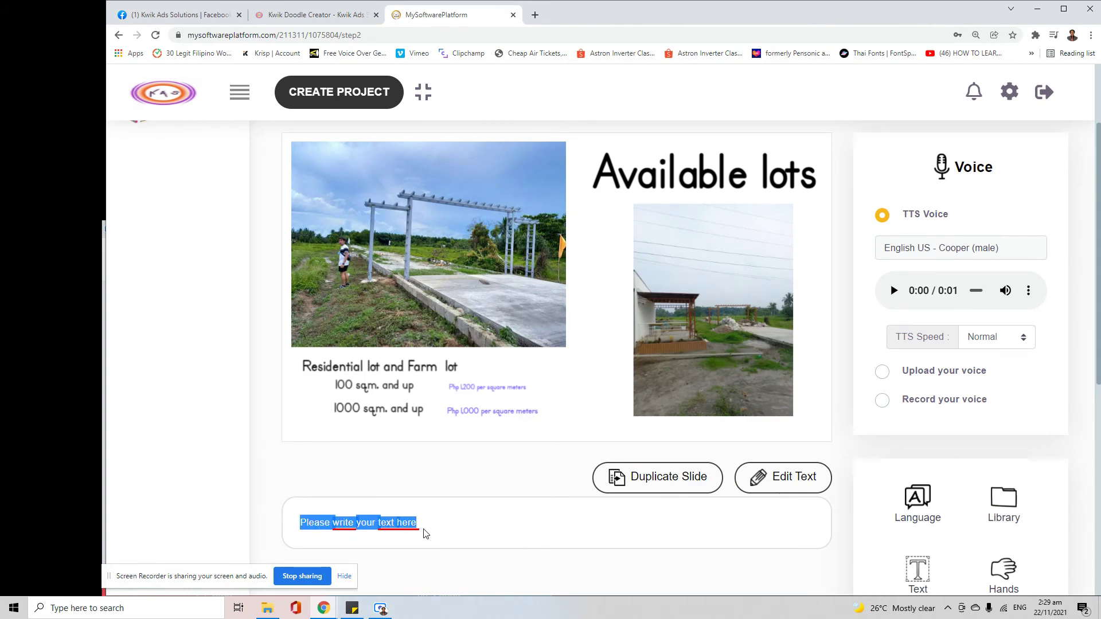
click(448, 485)
click(764, 485)
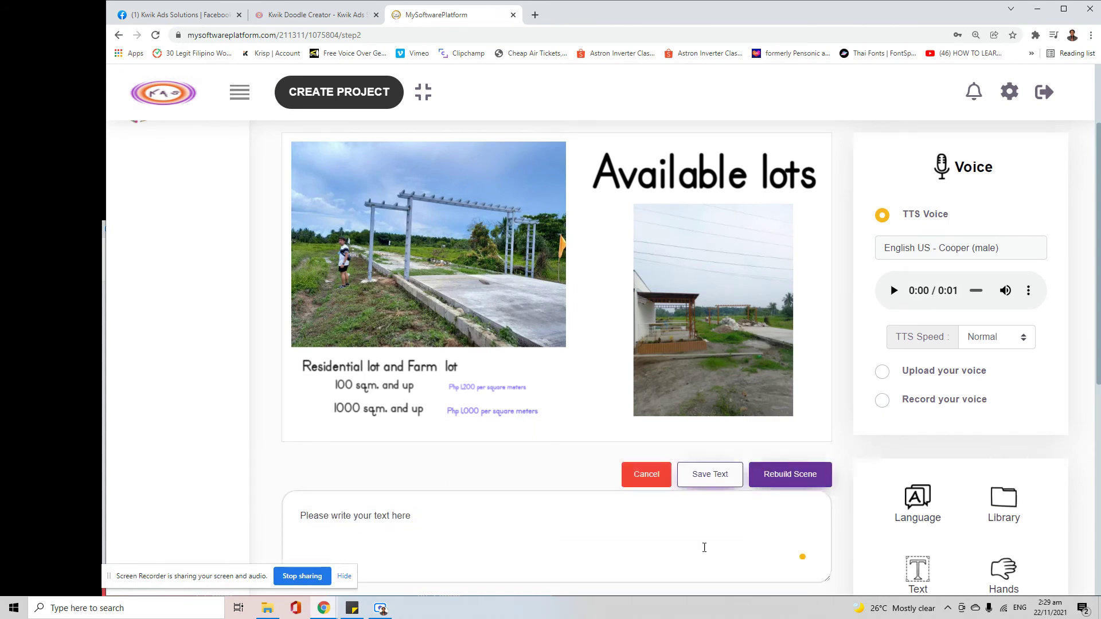
drag(430, 526, 186, 493)
text(Avaial)
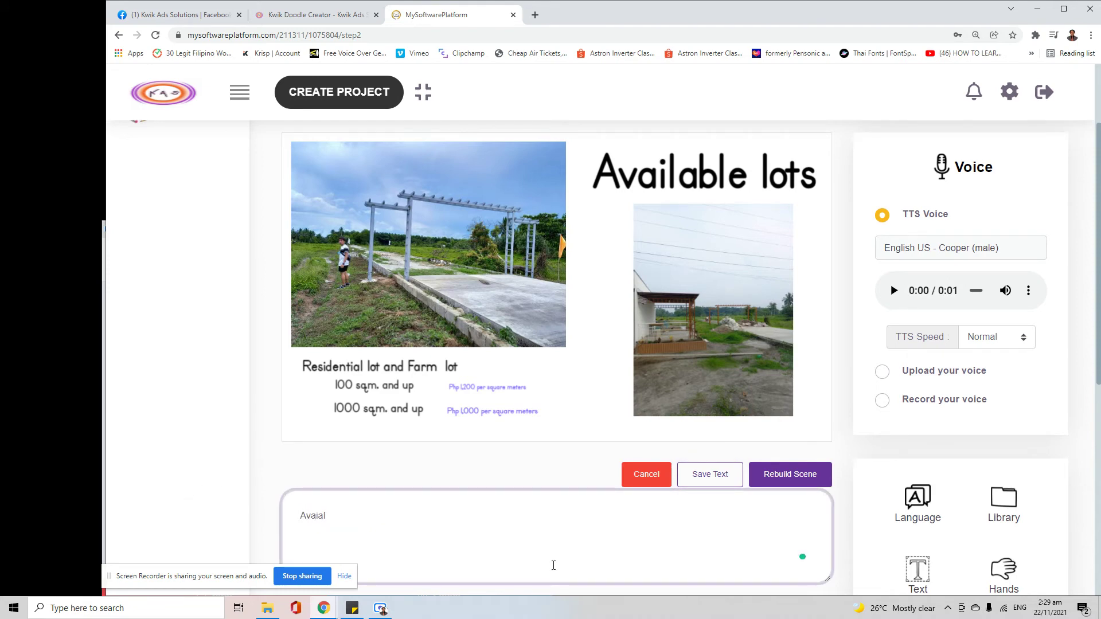
text(able L)
key(BackSpace)
key(BackSpace)
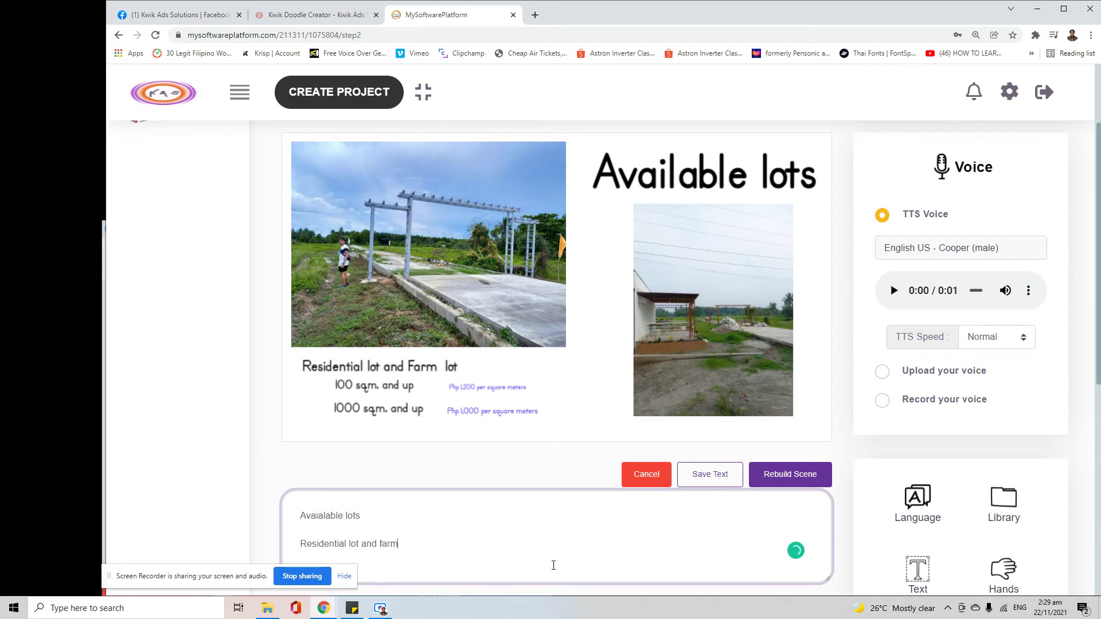
key(Return)
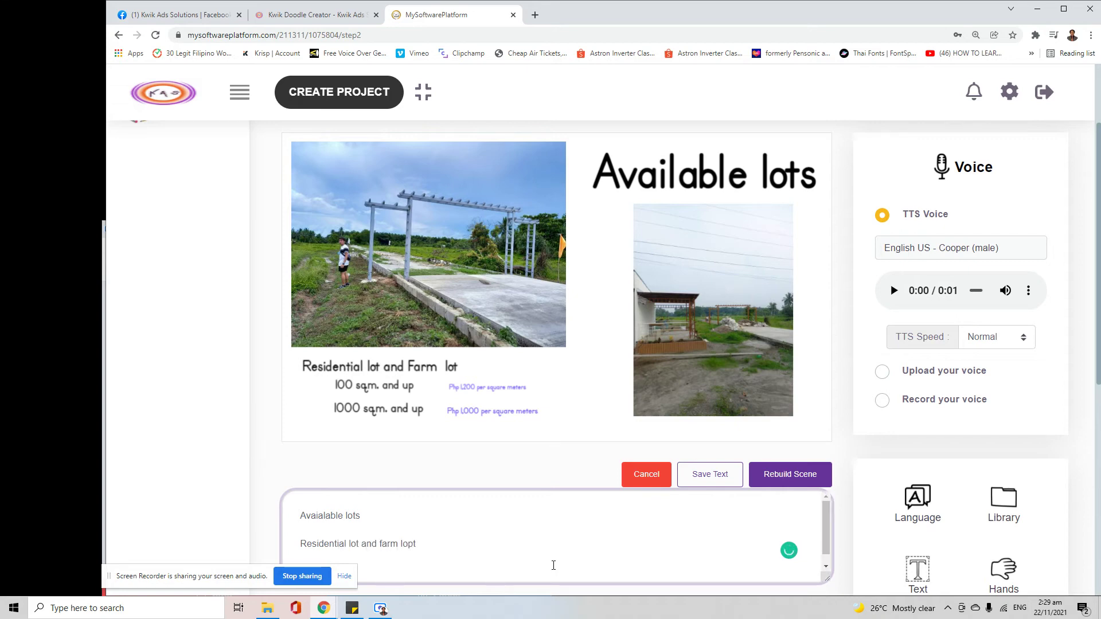
- Add the script lines "100 square meters and up" and "1000 square meters and up" below the lot types
text(1)
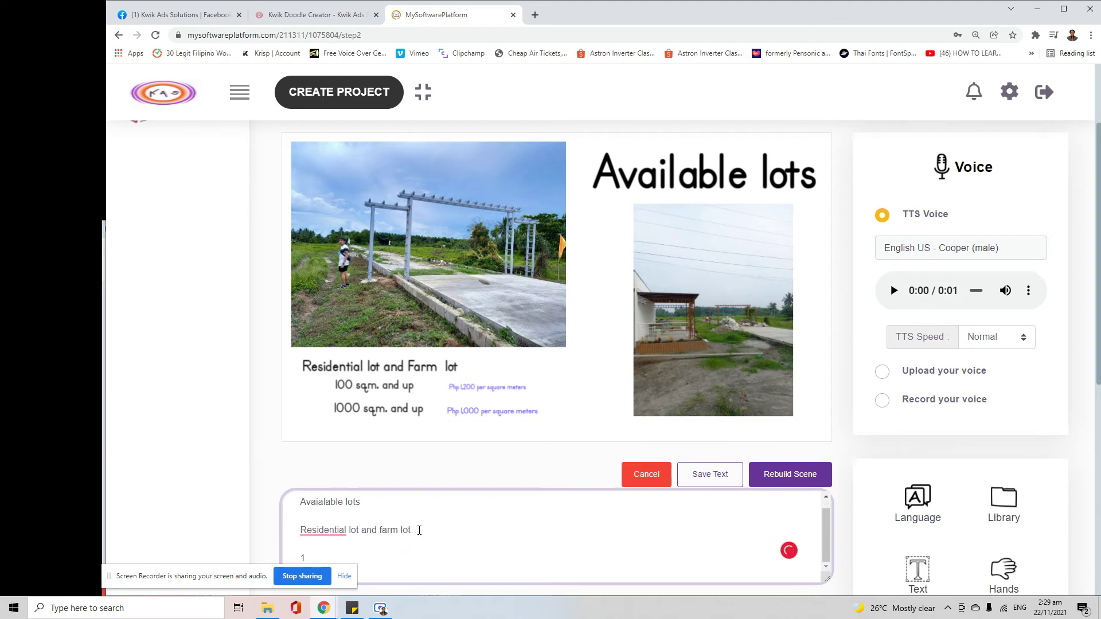
scroll(419, 530, up, 1)
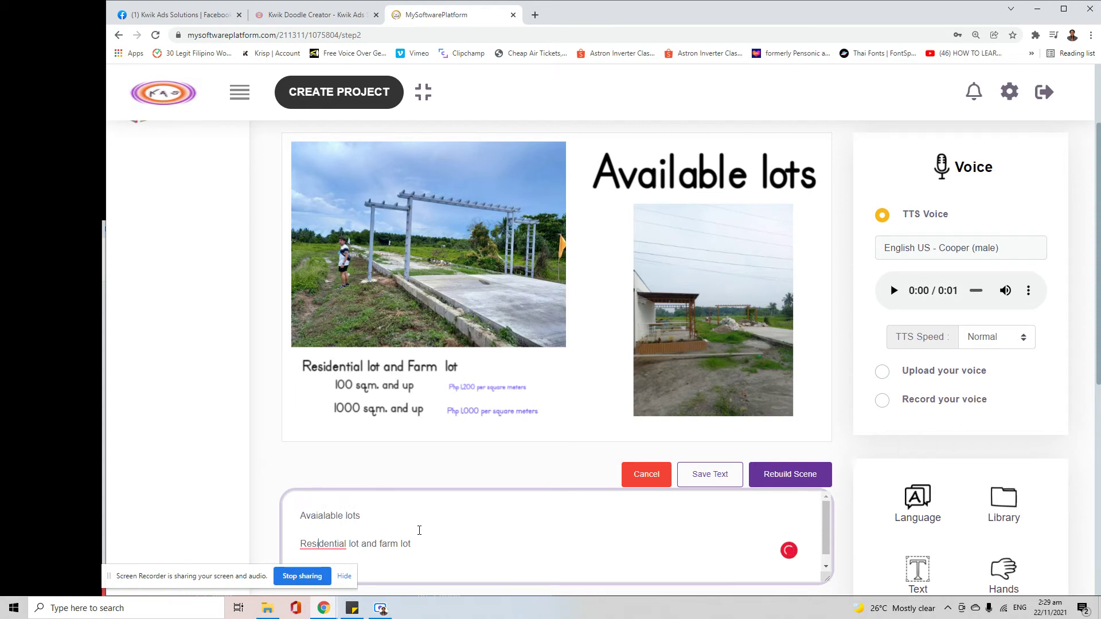
scroll(465, 531, down, 2)
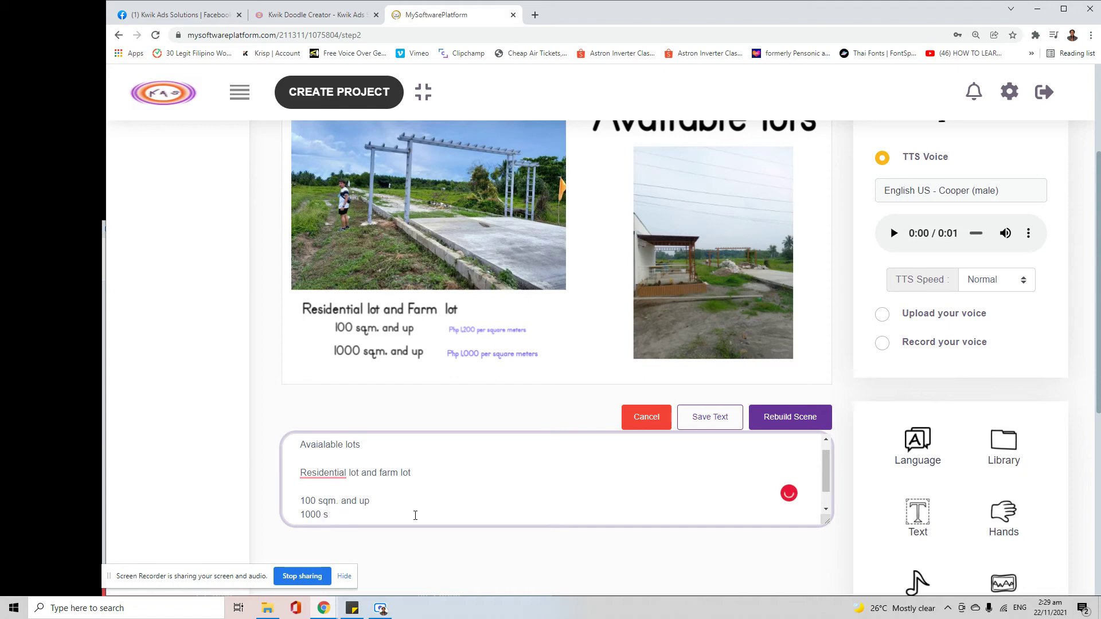
key(Left)
key(shift+Right)
key(shift+Right)
key(shift+Right)
key(shift+Right)
text(square meters)
key(Down)
- Add the script lines "1,200 pesos per square meters" and "1,000 pesos per square meters", and save the text
key(Return)
key(Return)
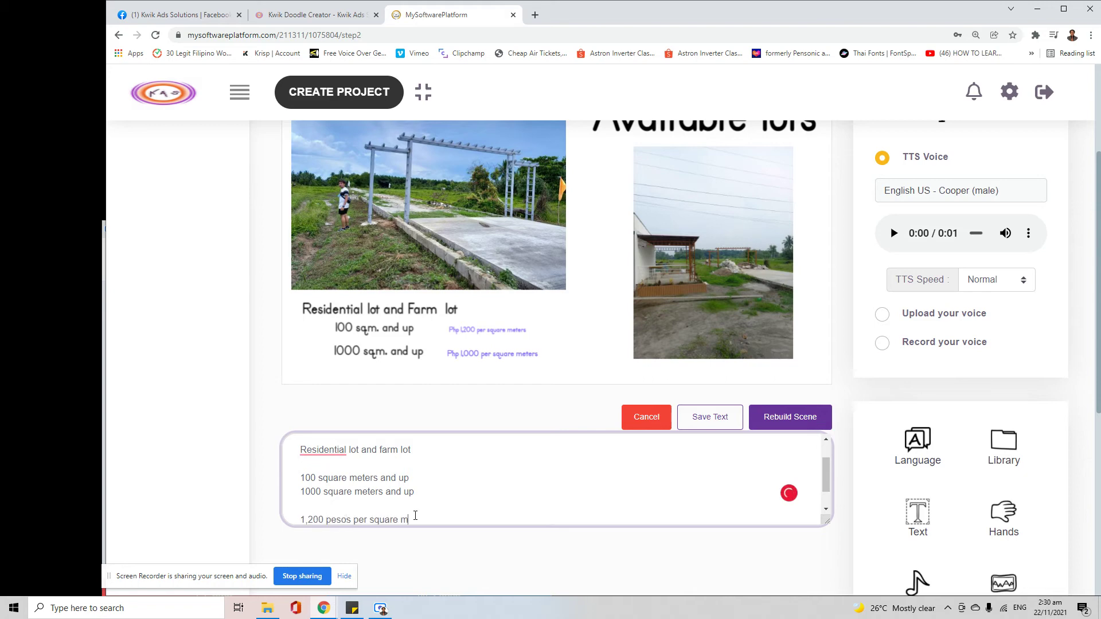
text(s)
key(Return)
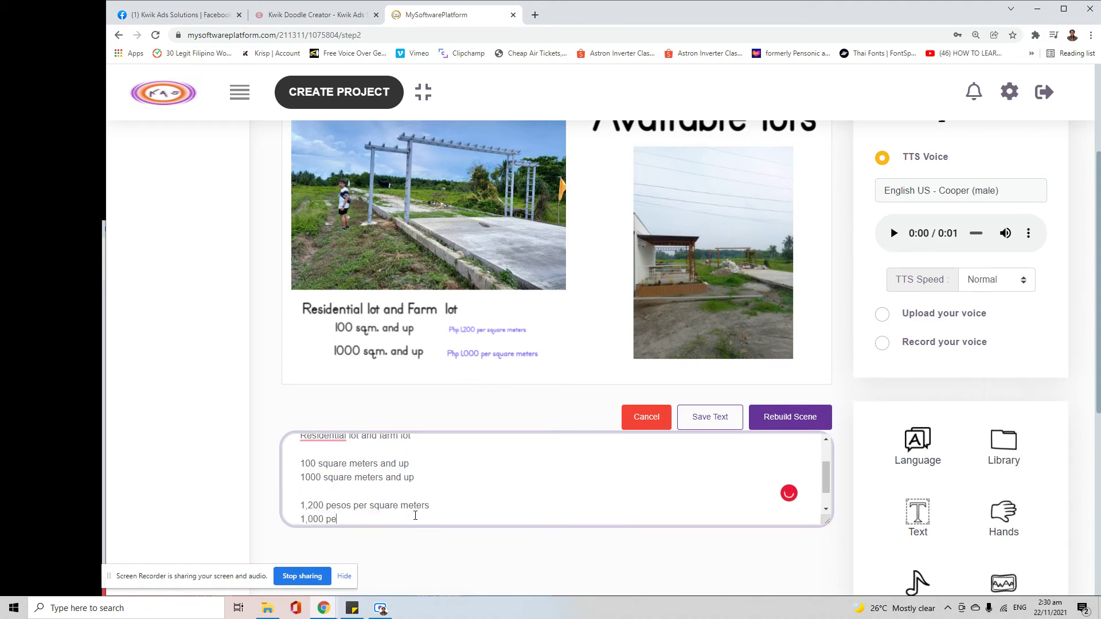
text(1,000 pesos per square meters)
click(710, 414)
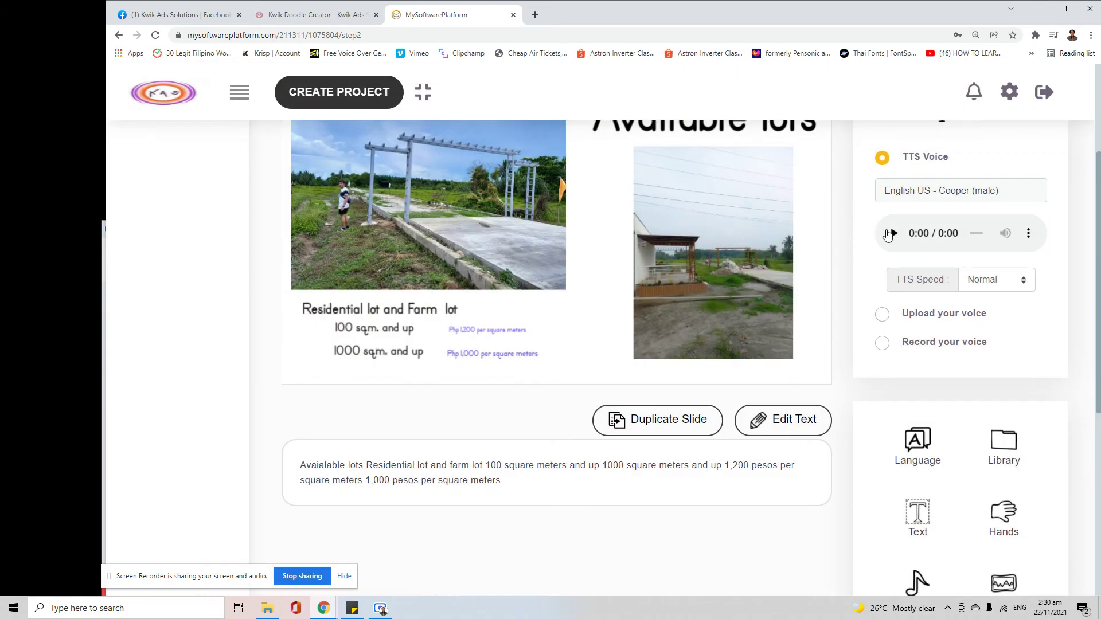
- Listen to slide 2's generated voice, end each script line with a period and save the text
click(893, 233)
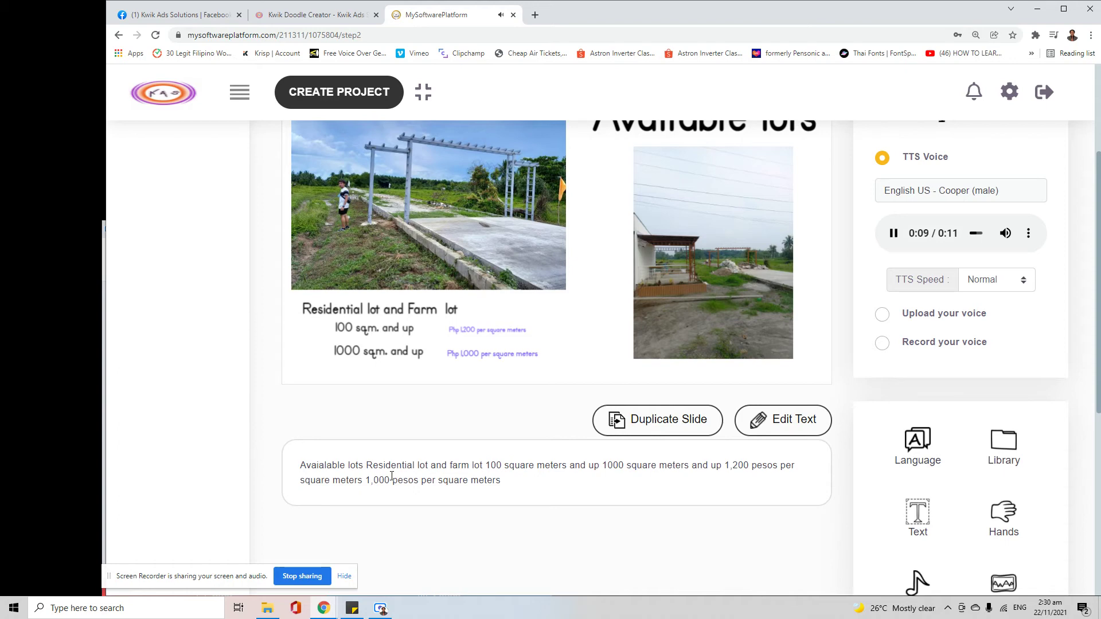
click(783, 420)
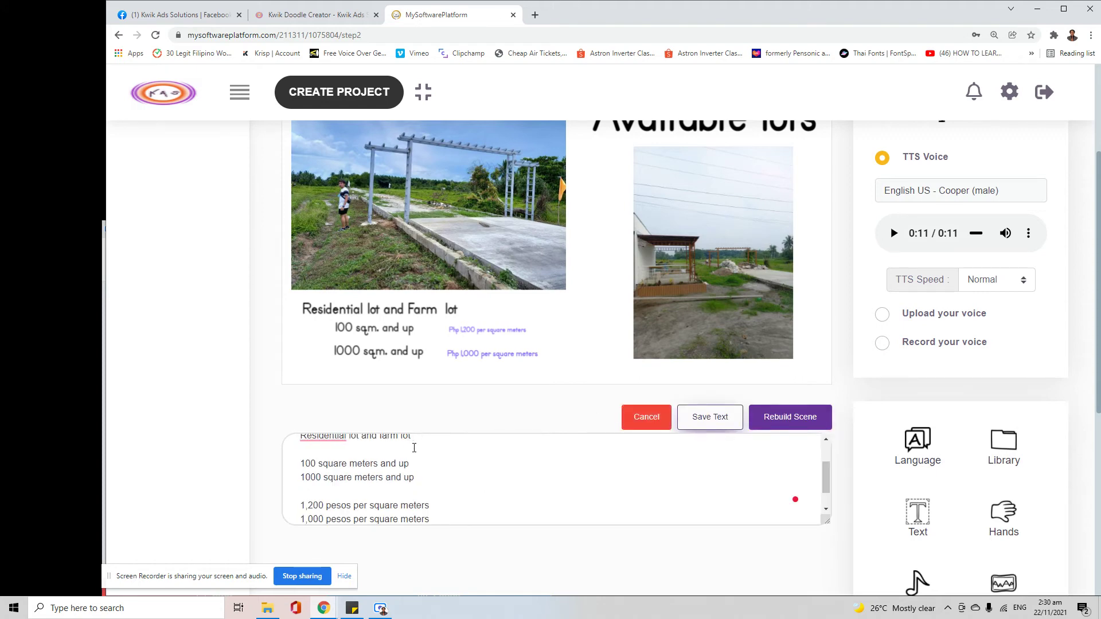
click(364, 465)
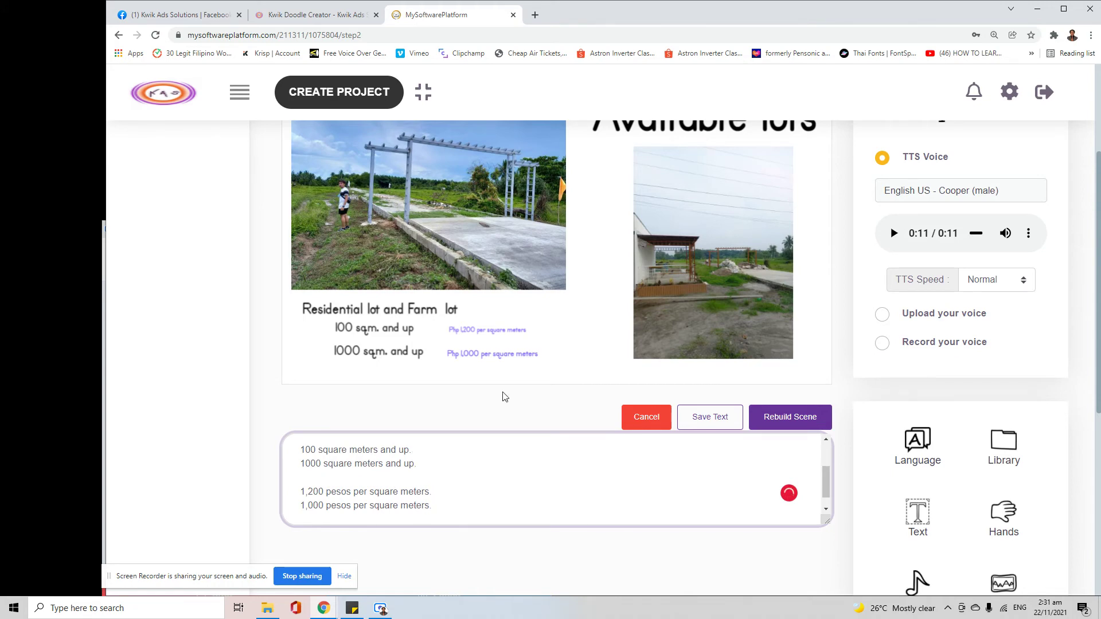
click(710, 417)
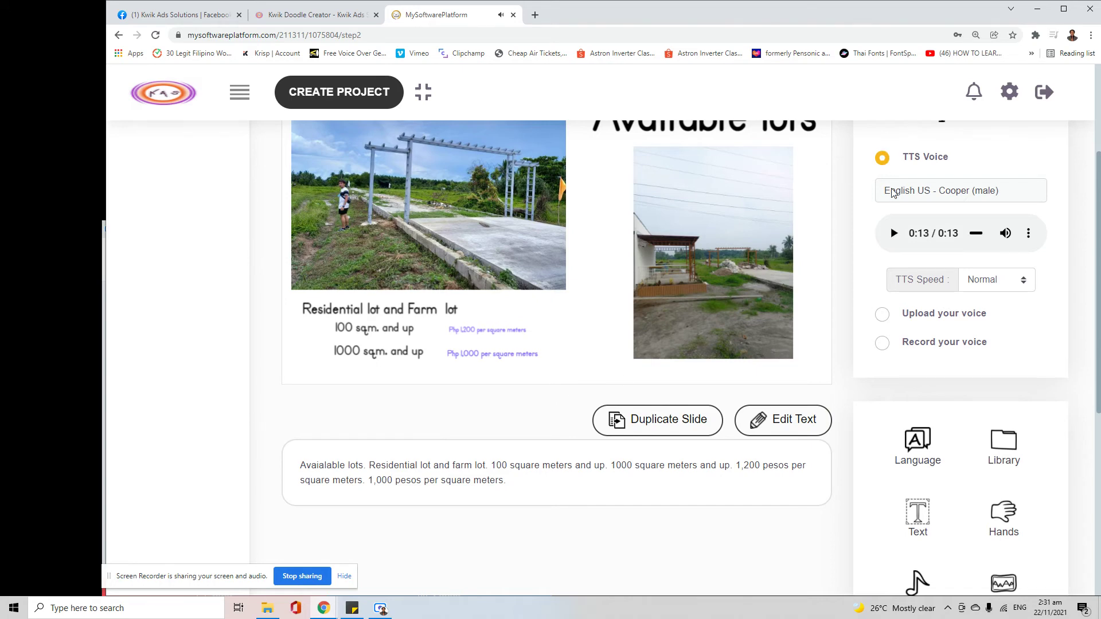
- Preview slide 2 with the updated narration and close the preview
scroll(878, 246, up, 1)
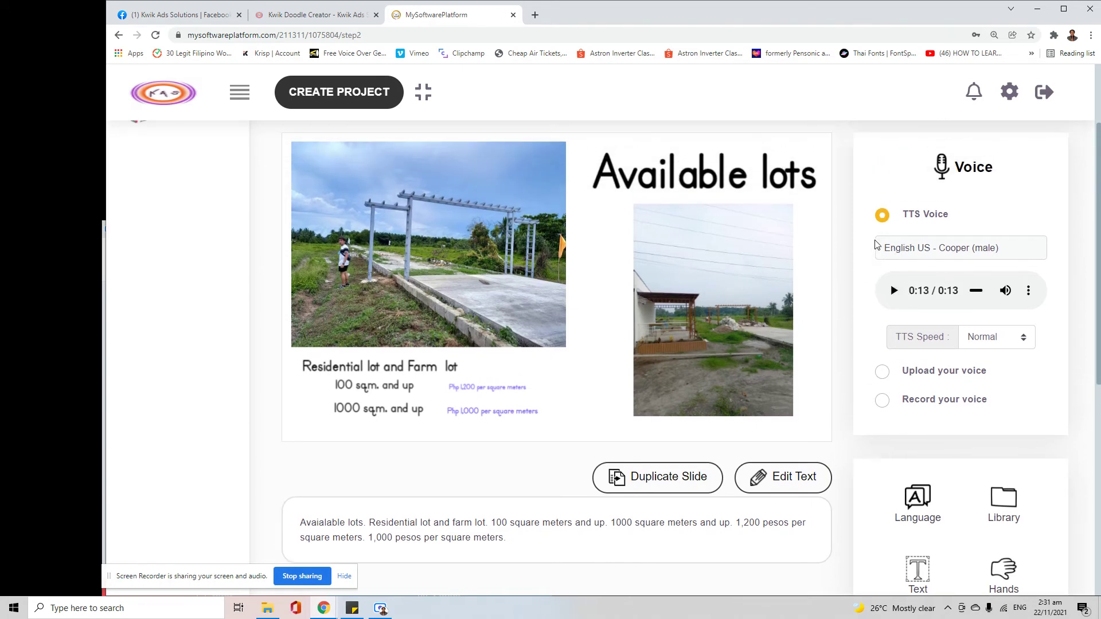
scroll(875, 245, down, 1)
scroll(866, 287, up, 2)
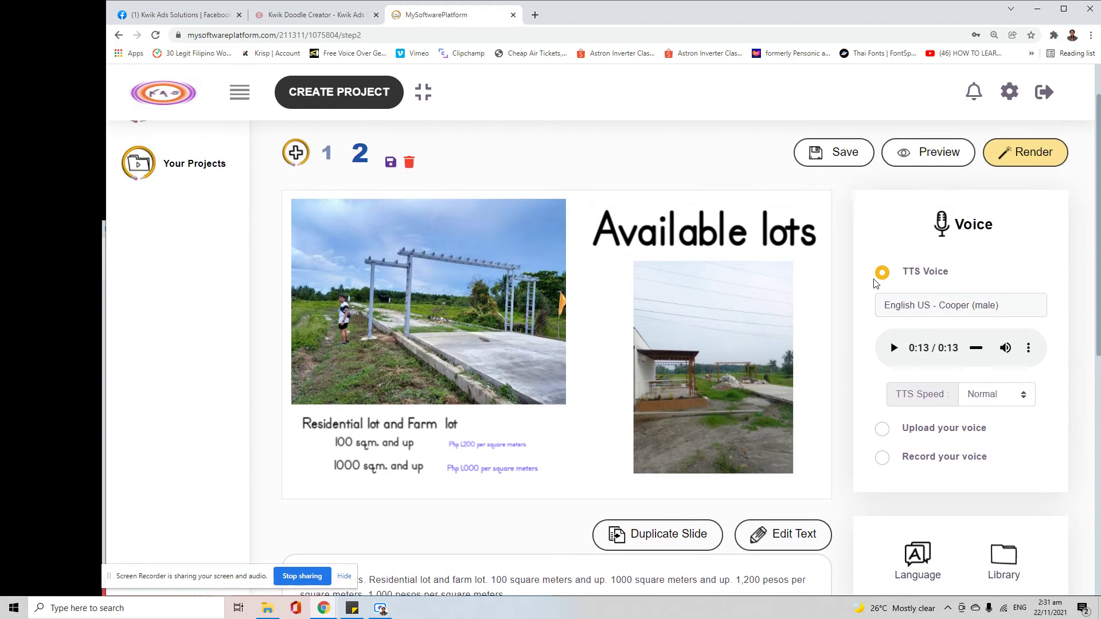
click(923, 161)
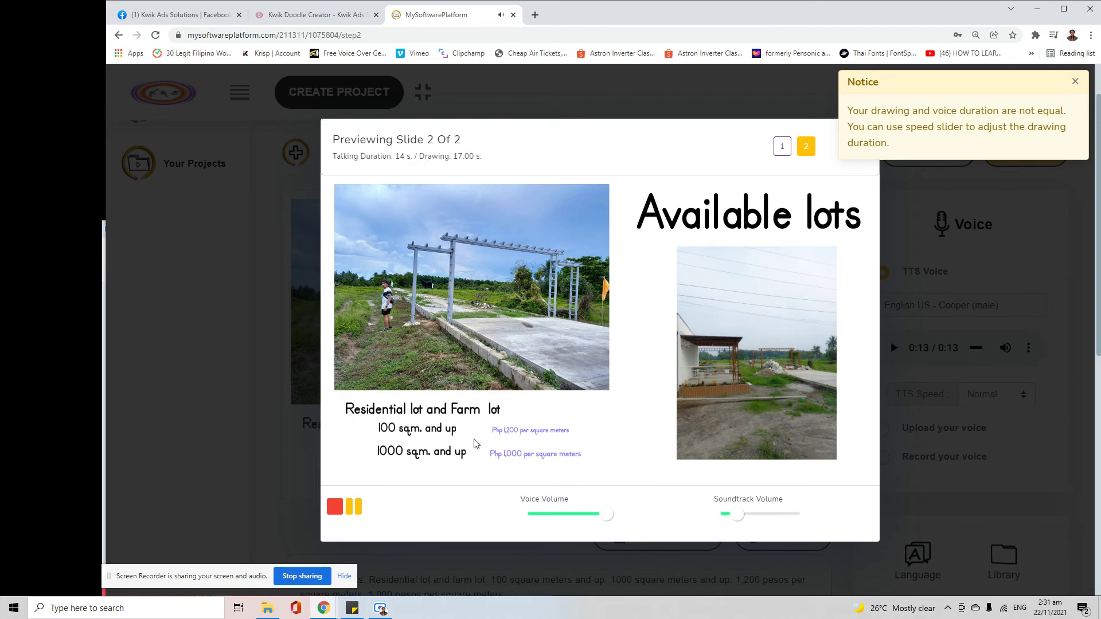
click(1074, 82)
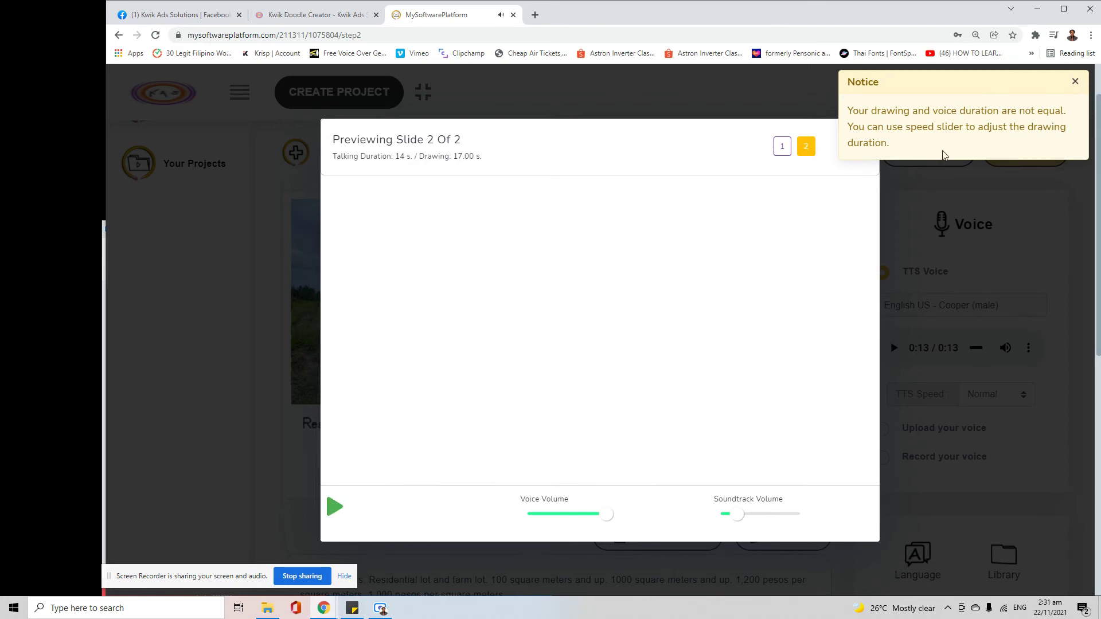
click(857, 145)
- Check slide 2's end delay and voice start delay settings, and close them without changes
scroll(810, 261, down, 5)
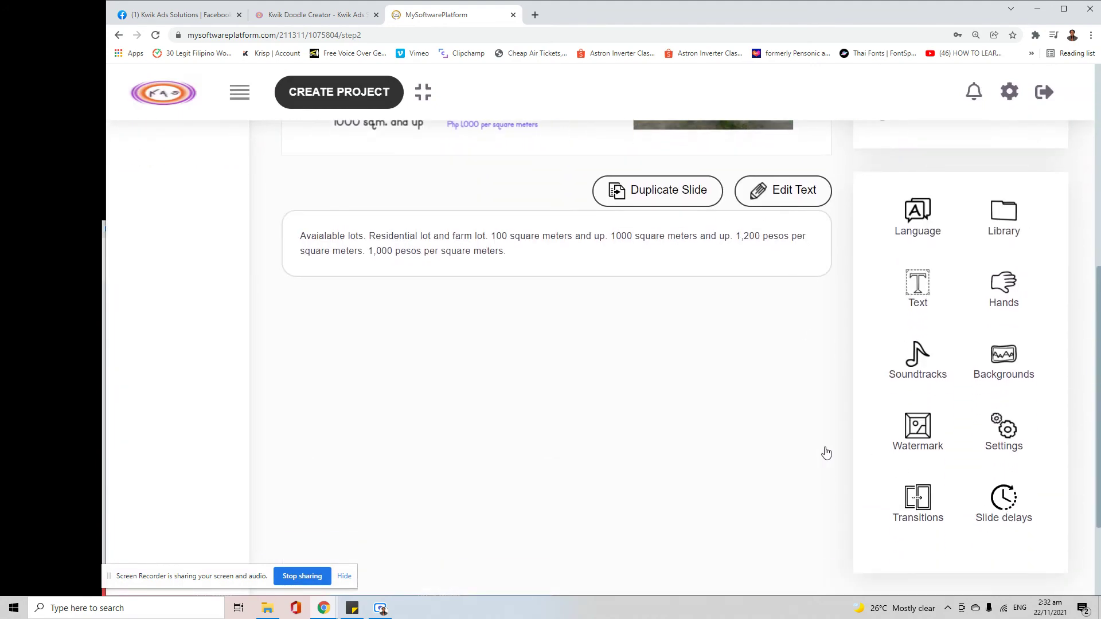
click(1009, 503)
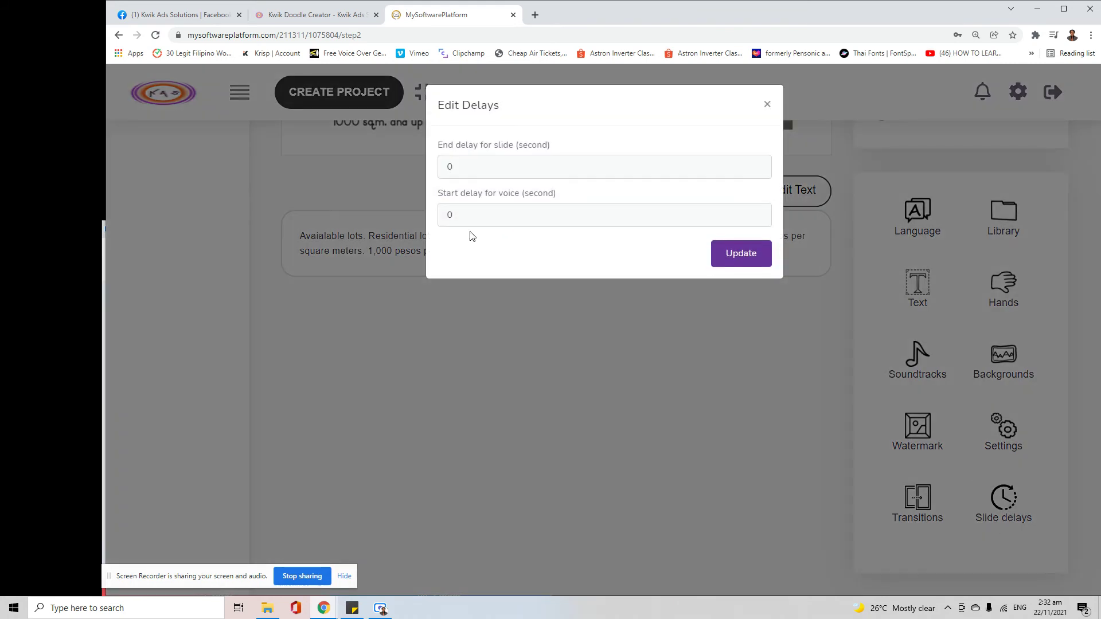
click(478, 215)
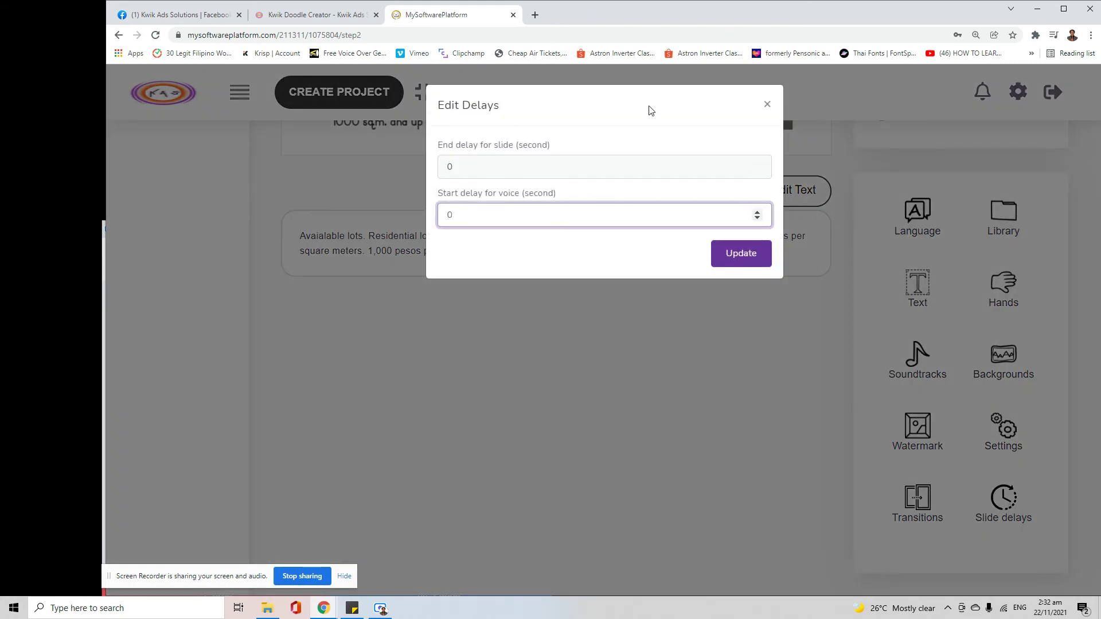
click(679, 116)
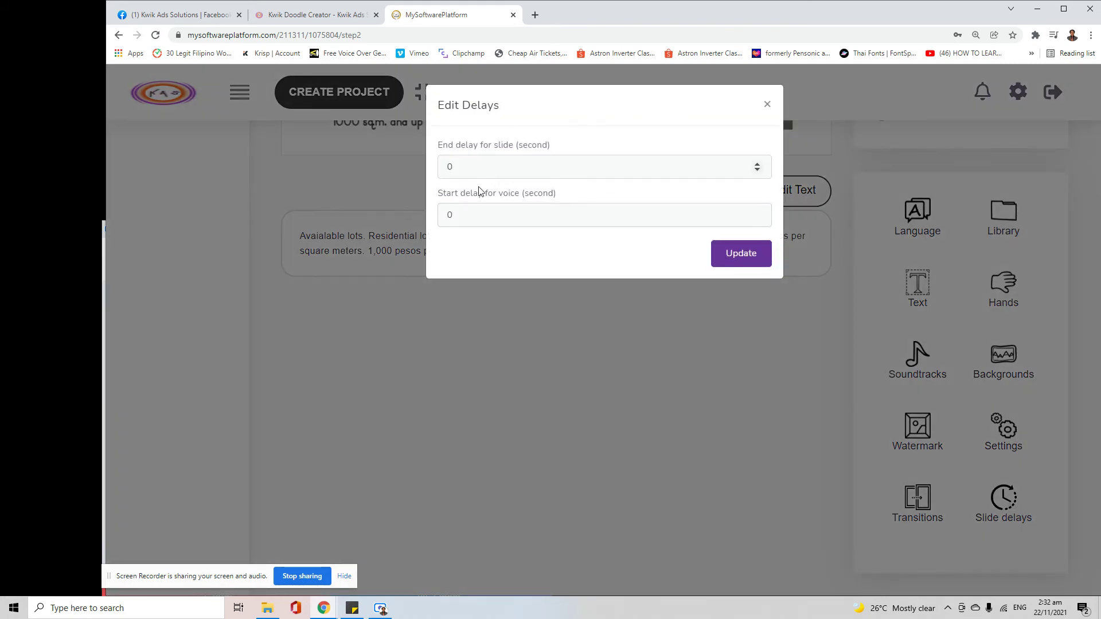
click(768, 105)
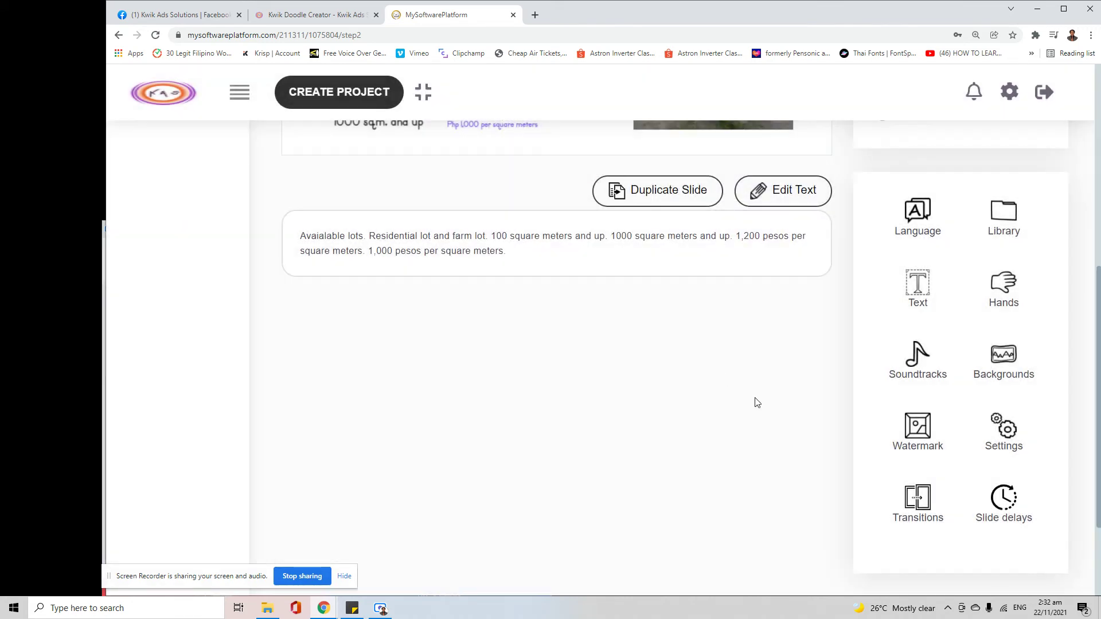
- Review slide 2's layout and script, and check the project title in the project properties
scroll(762, 419, down, 2)
scroll(757, 453, up, 1)
scroll(753, 464, up, 6)
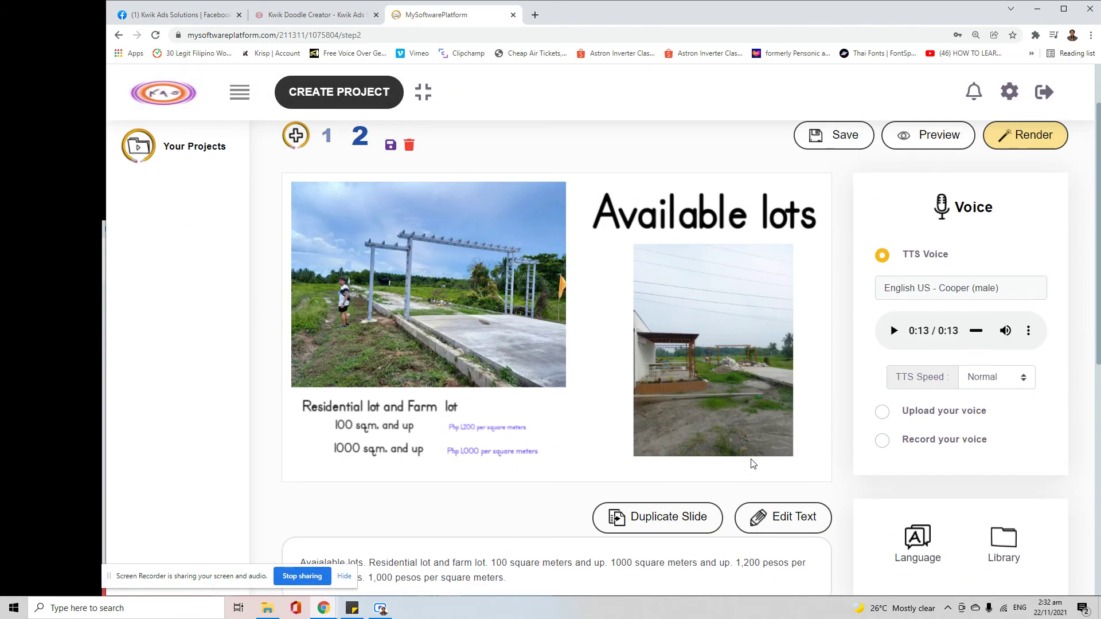
scroll(753, 465, up, 1)
scroll(752, 463, down, 4)
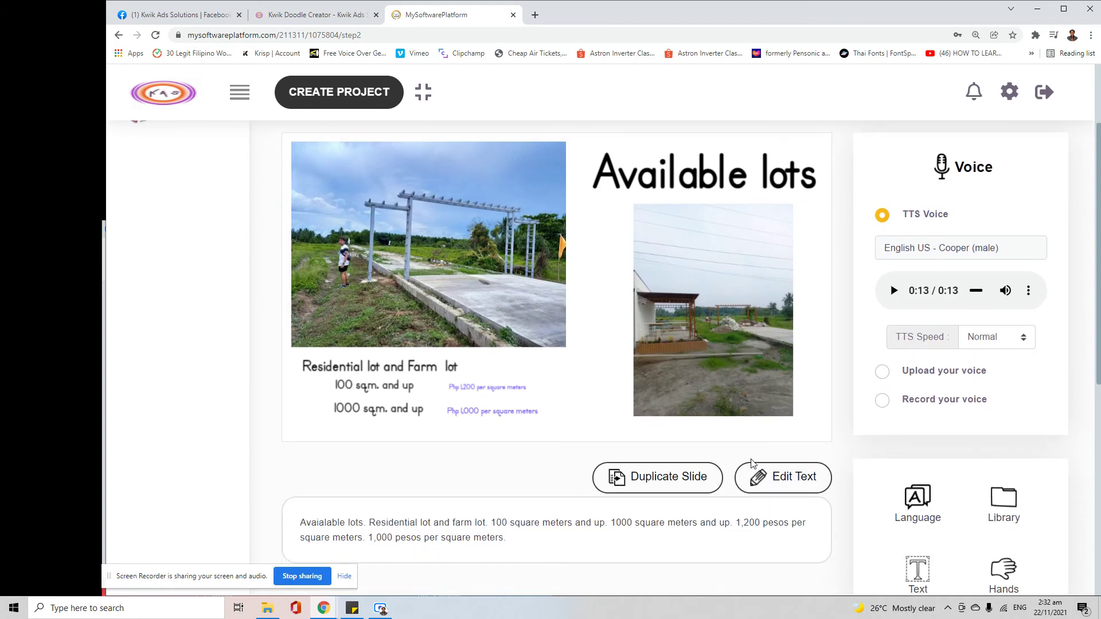
scroll(752, 464, down, 3)
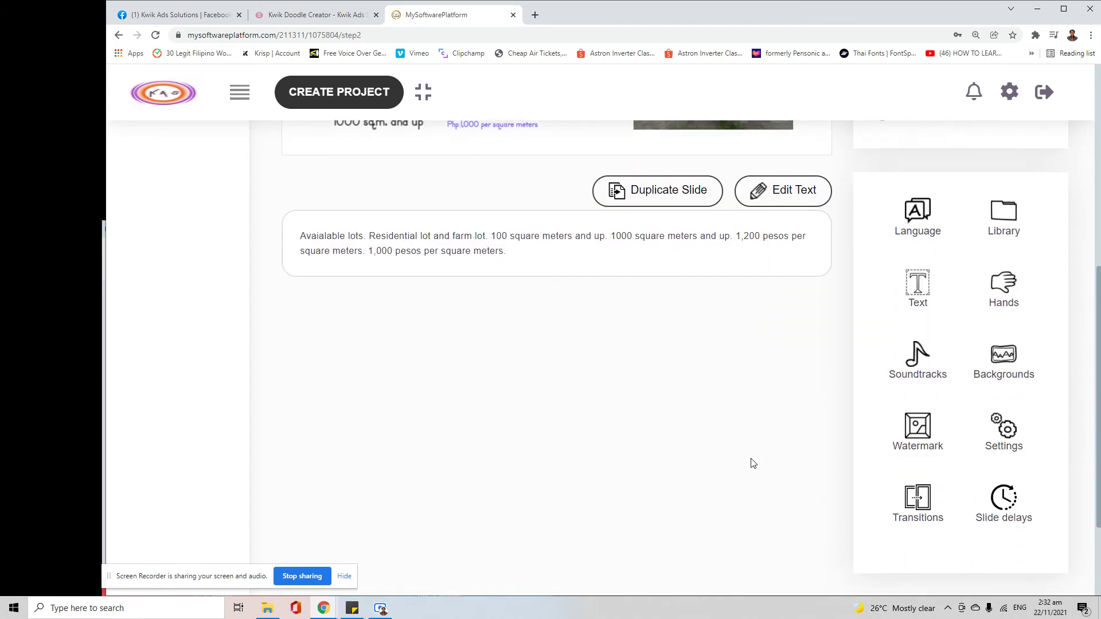
scroll(753, 464, down, 1)
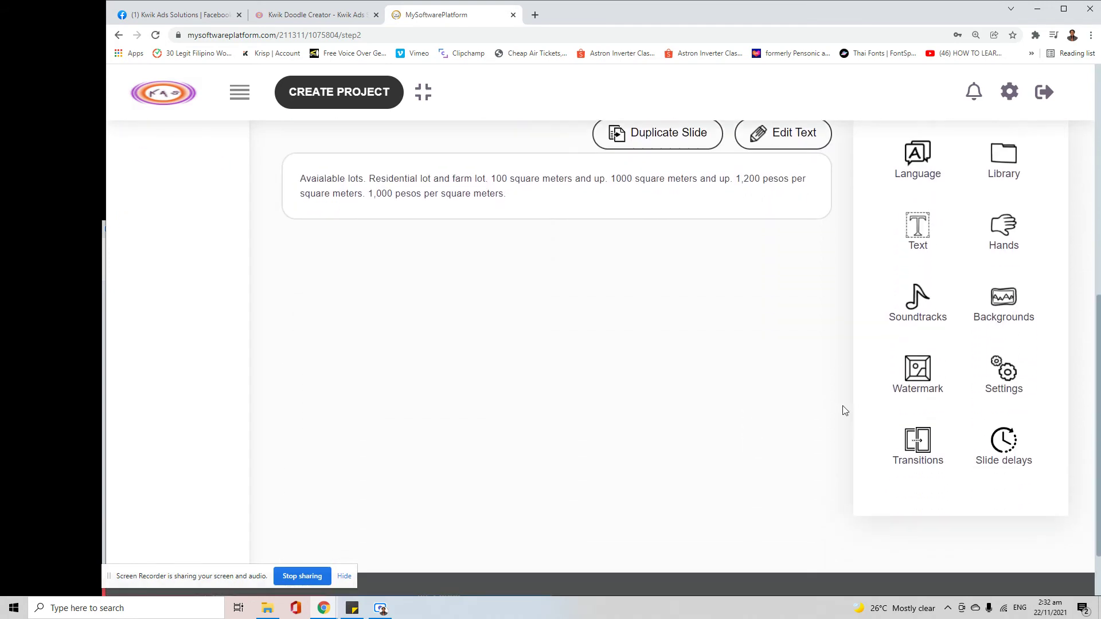
click(1008, 375)
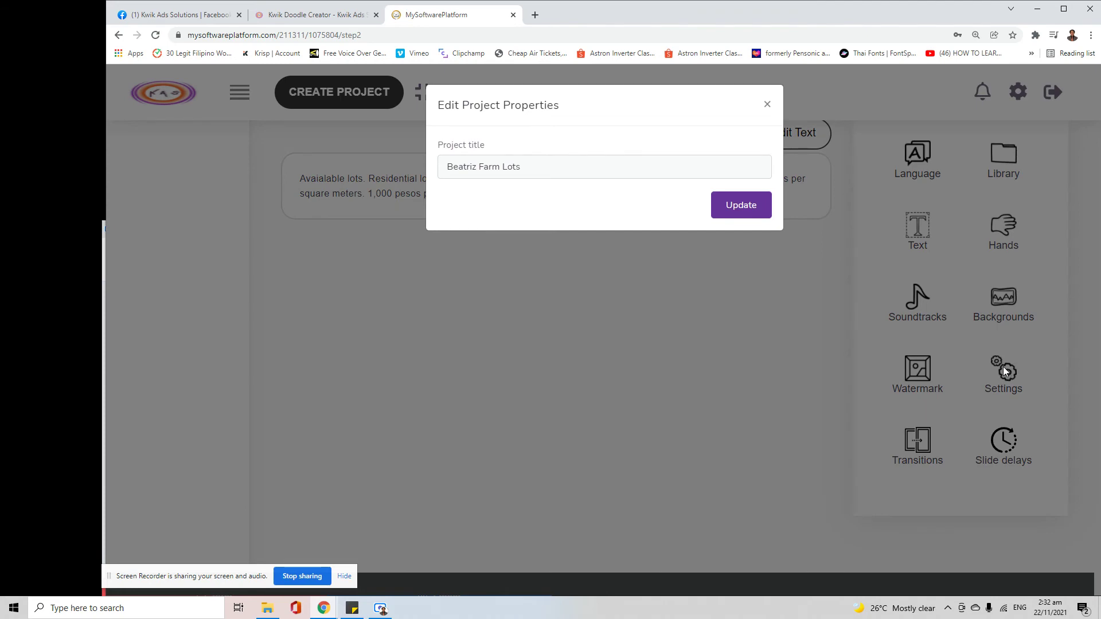
click(767, 104)
- Inspect the drawing speed of slide 2's gate photo and of the "Available lots" heading
scroll(659, 401, up, 3)
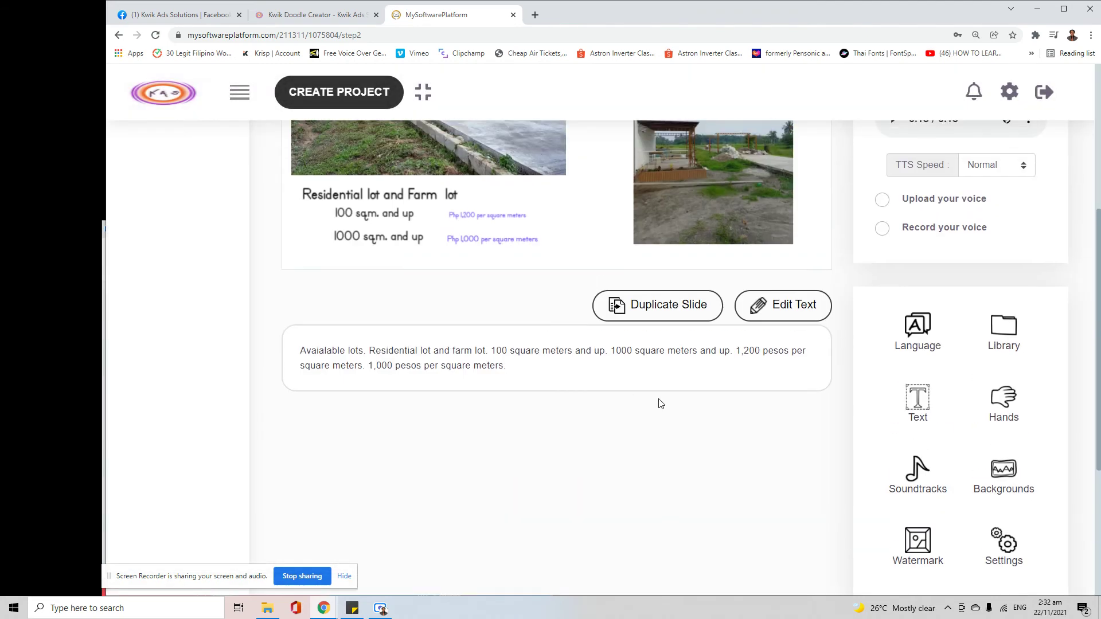
scroll(659, 402, down, 1)
scroll(660, 404, up, 6)
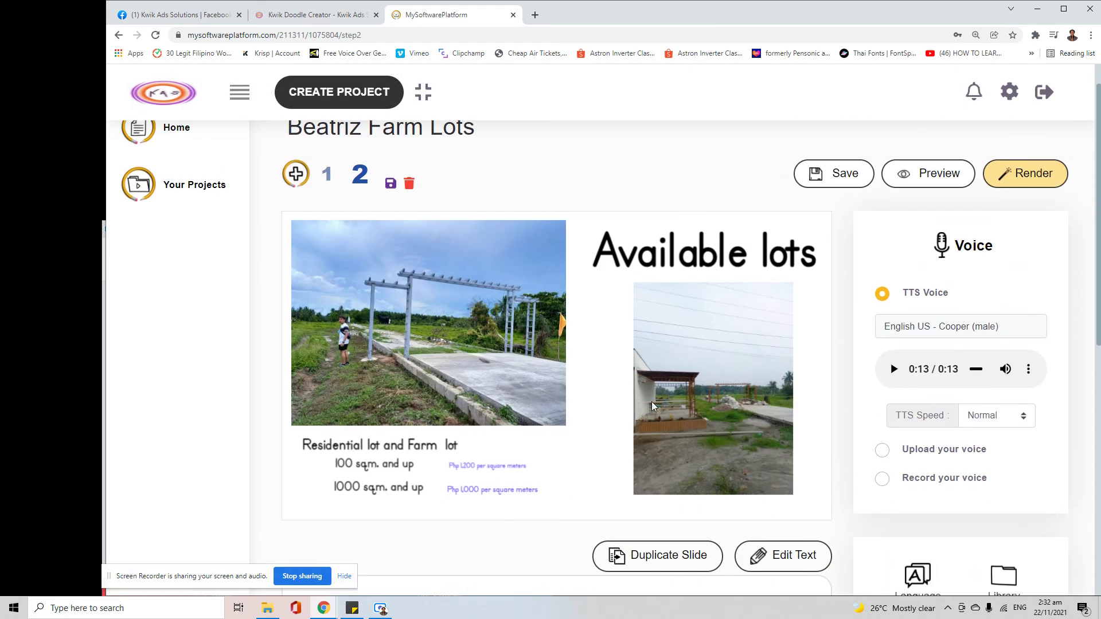
scroll(785, 356, down, 3)
click(389, 203)
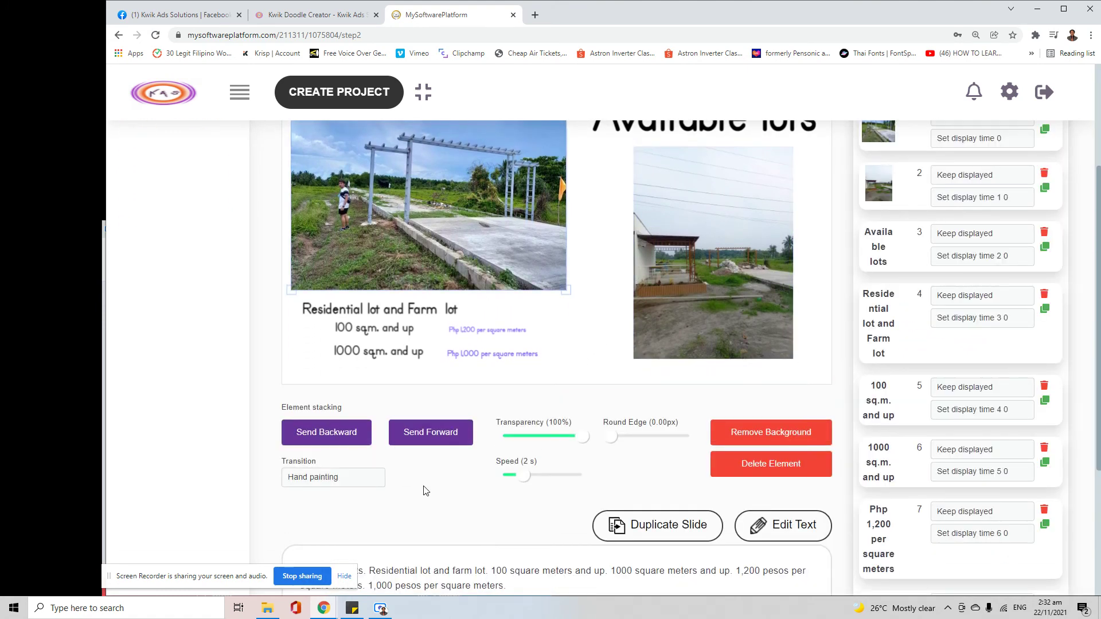
scroll(472, 404, up, 1)
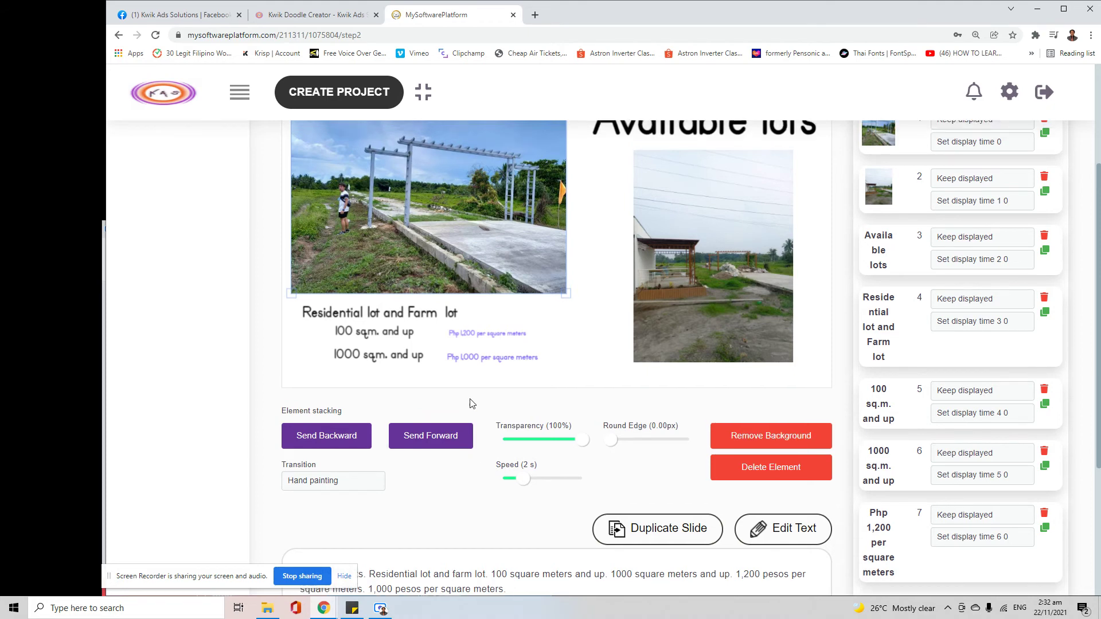
scroll(472, 404, up, 2)
click(705, 229)
scroll(558, 482, down, 2)
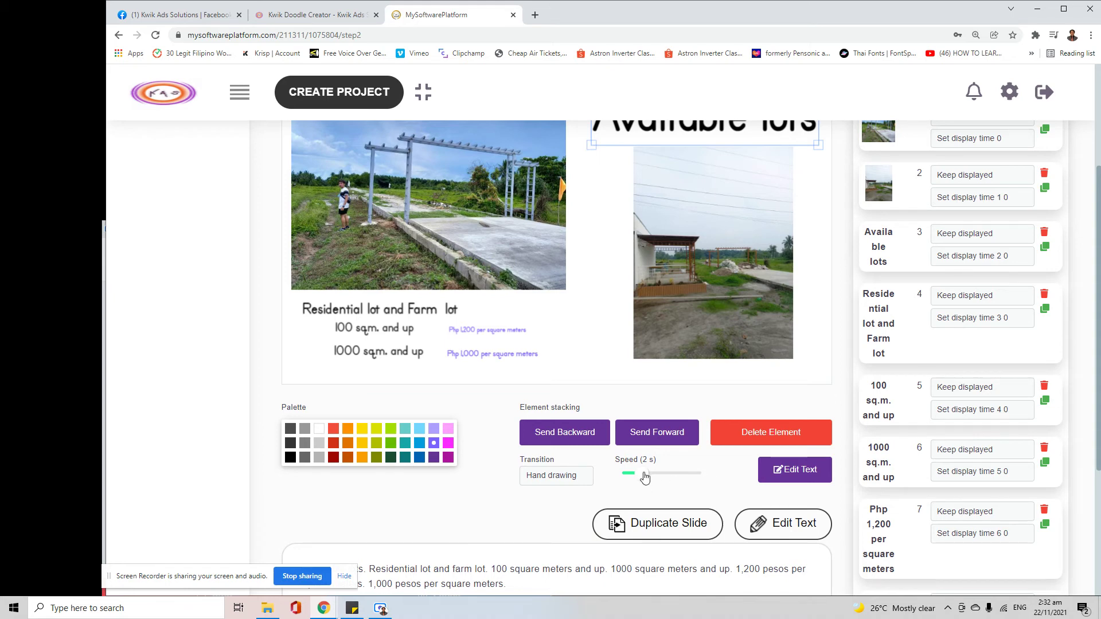
- Slightly round the gate photo's corners and set the building photo's drawing speed to 3.5 s
click(428, 221)
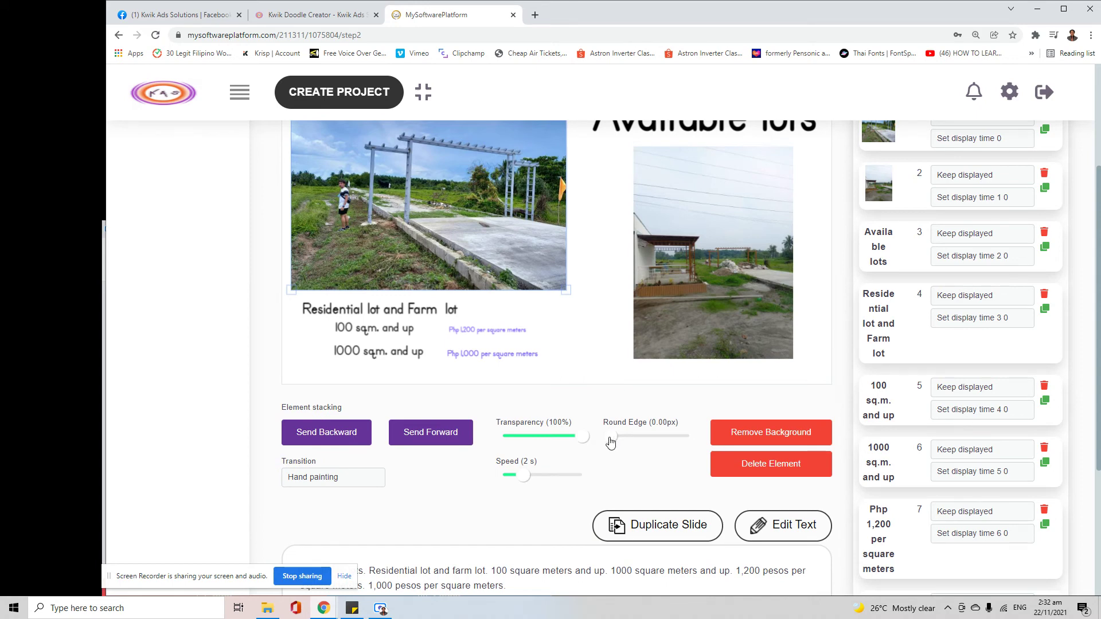
drag(611, 438, 617, 437)
drag(524, 475, 553, 477)
click(678, 289)
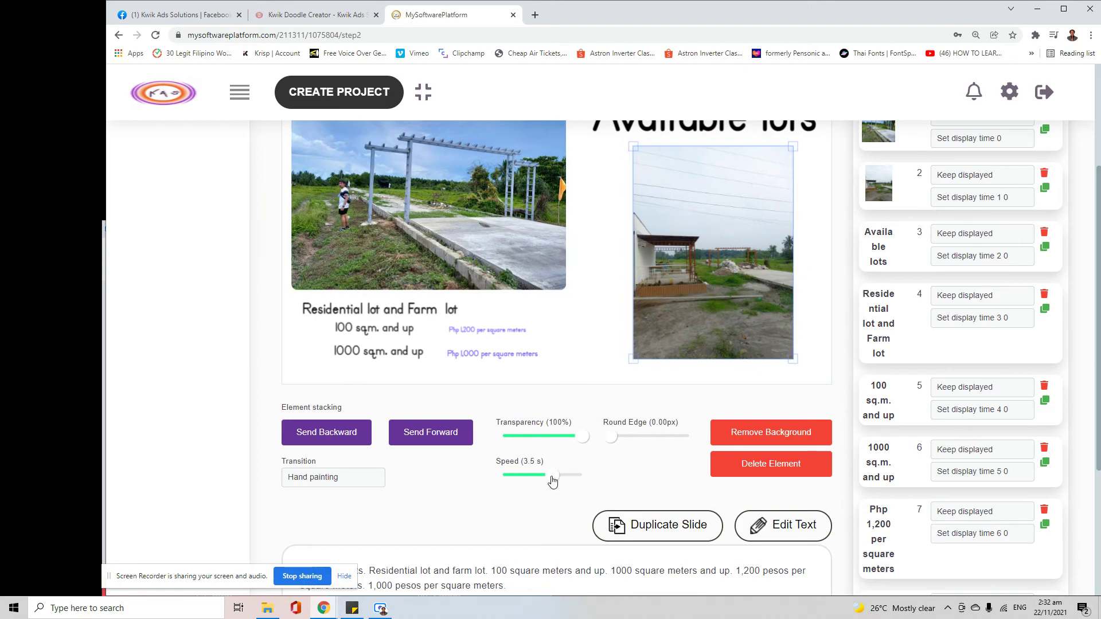
- Render the project as a Full HD (1080p) video
scroll(678, 471, up, 3)
scroll(761, 445, down, 6)
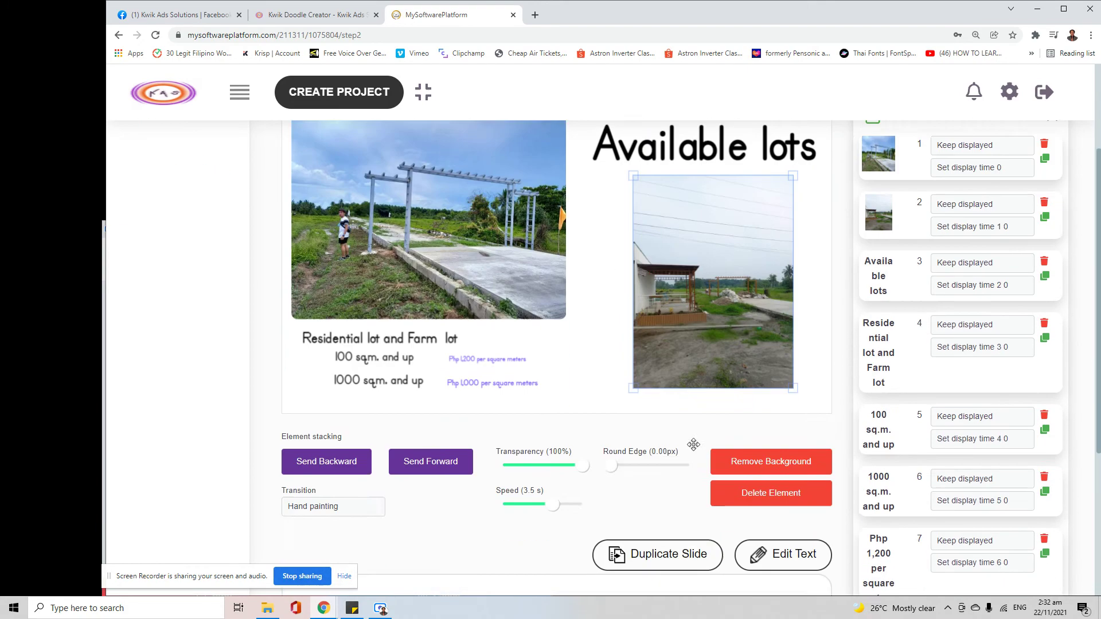
scroll(890, 357, up, 4)
scroll(891, 357, up, 3)
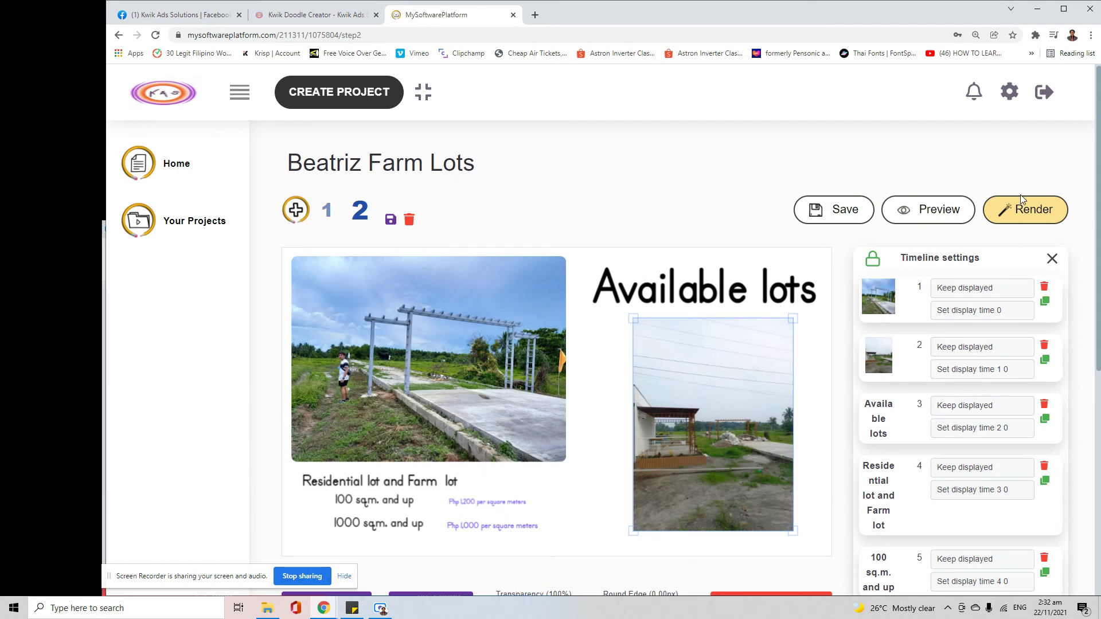
click(1044, 221)
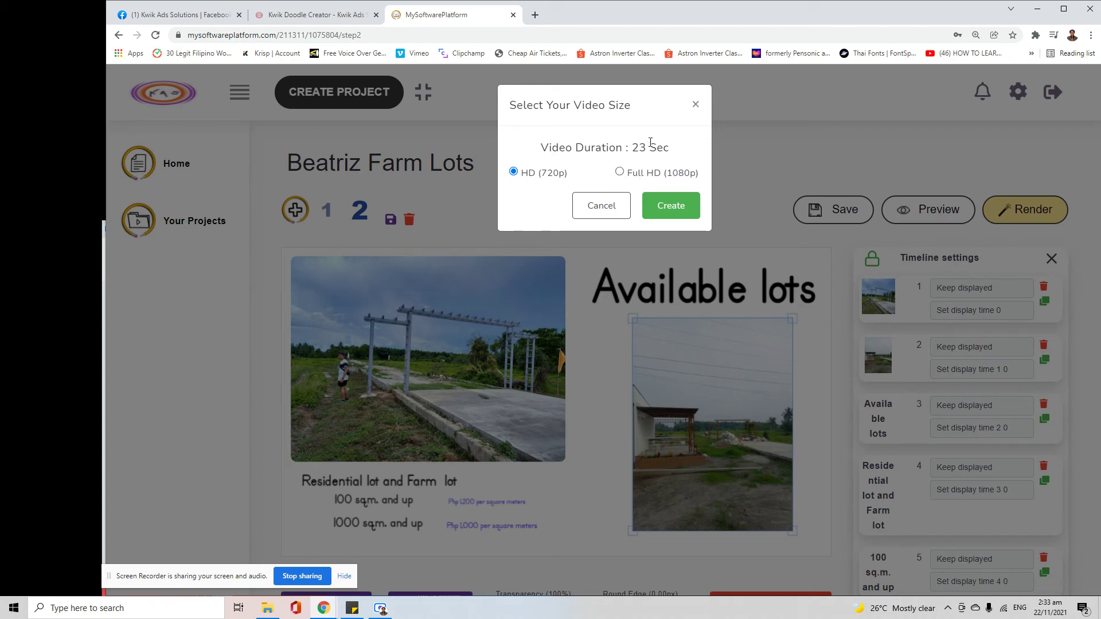
drag(633, 147, 610, 148)
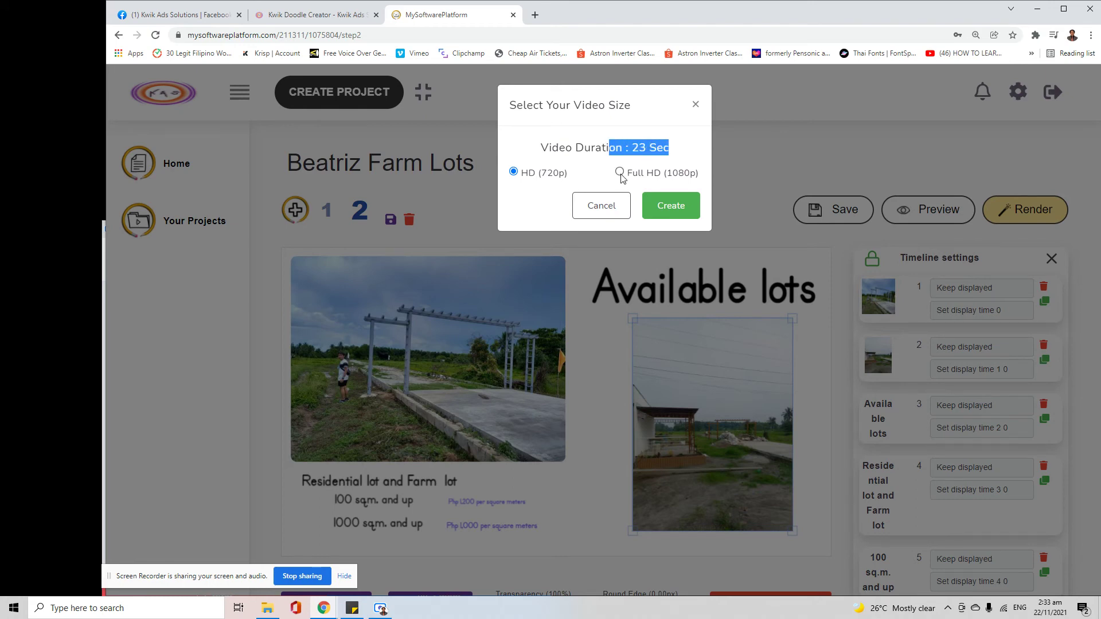
click(619, 171)
click(659, 205)
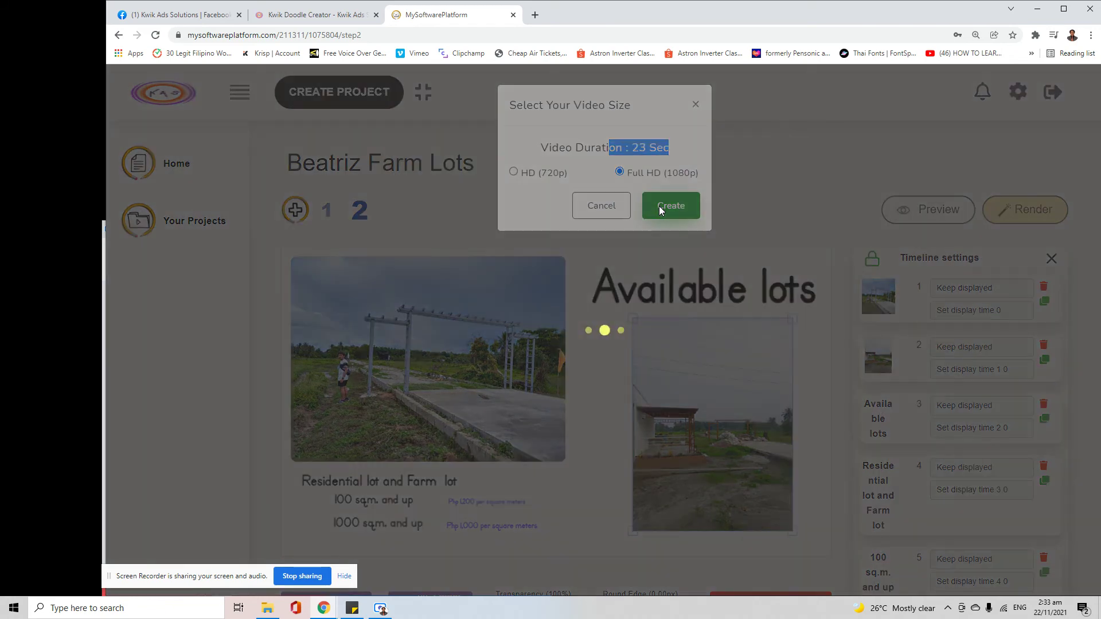
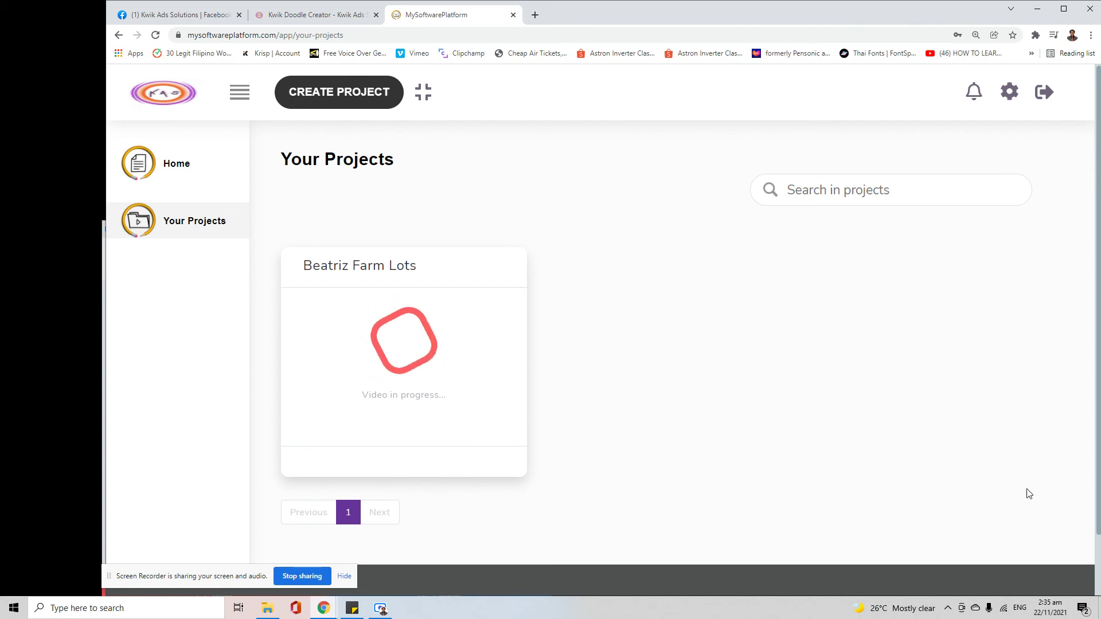
- Check the project's rendering status in the projects list and look over the Customer Training page
click(174, 174)
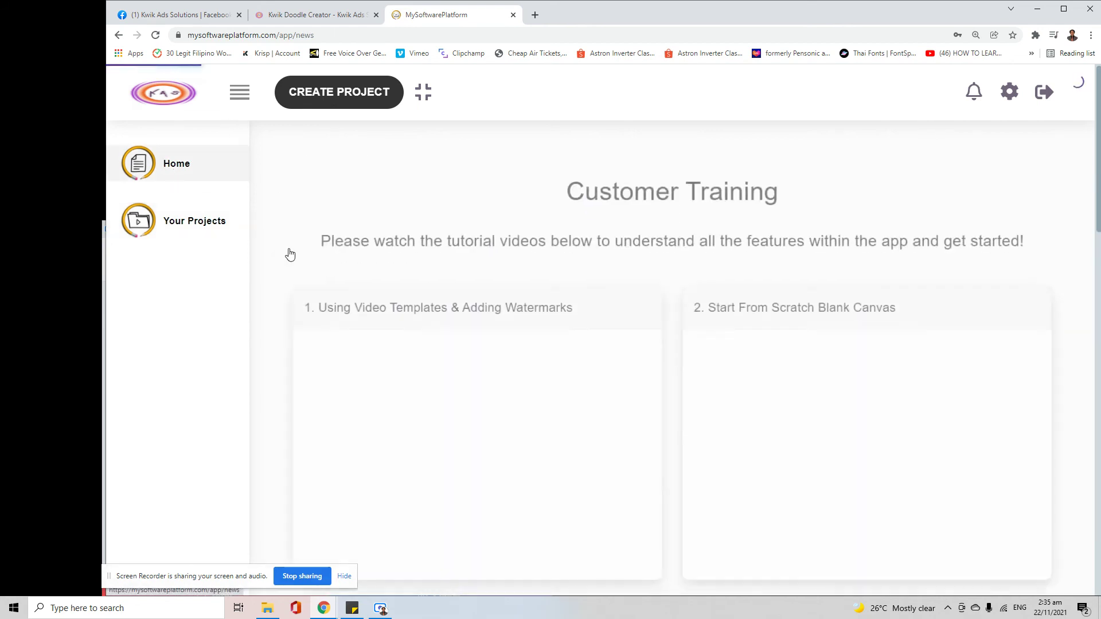
click(213, 222)
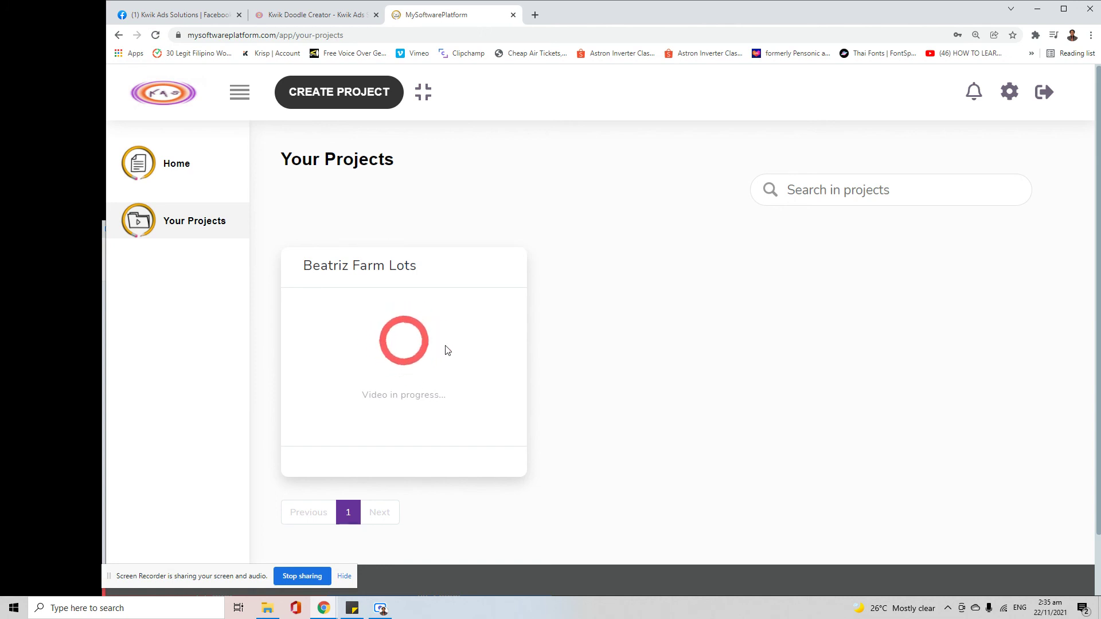
click(177, 175)
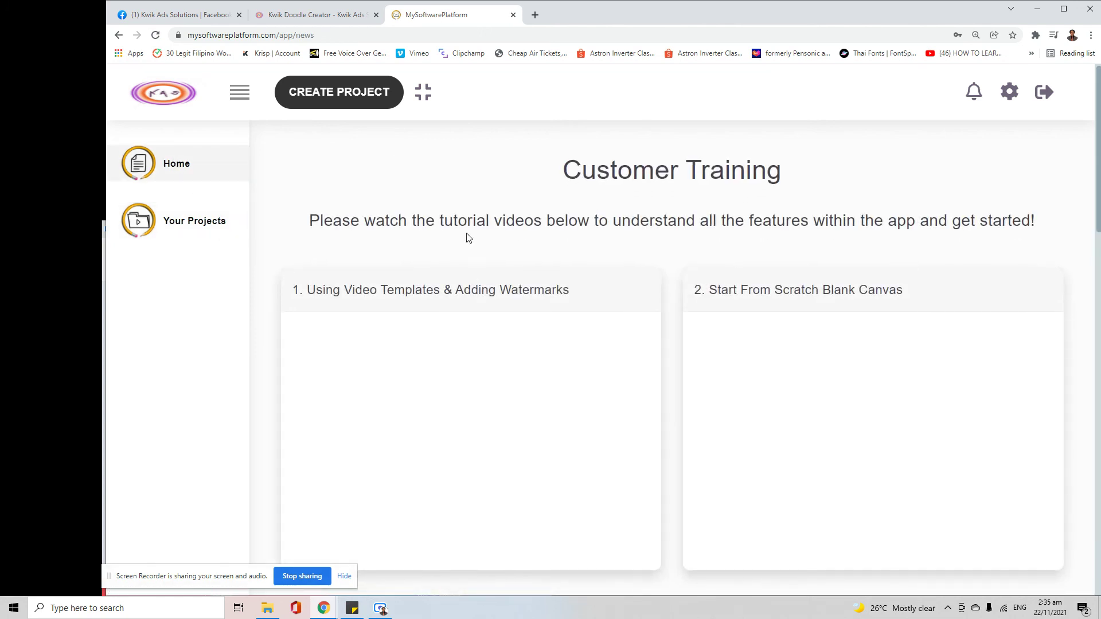
scroll(576, 285, down, 5)
scroll(671, 399, up, 4)
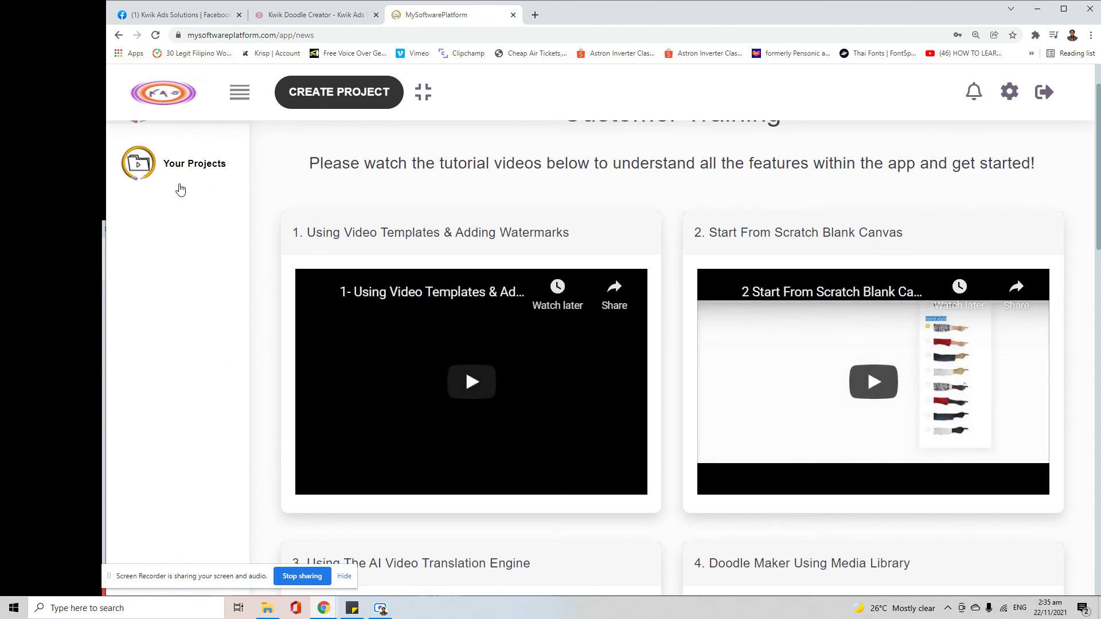
scroll(196, 201, up, 1)
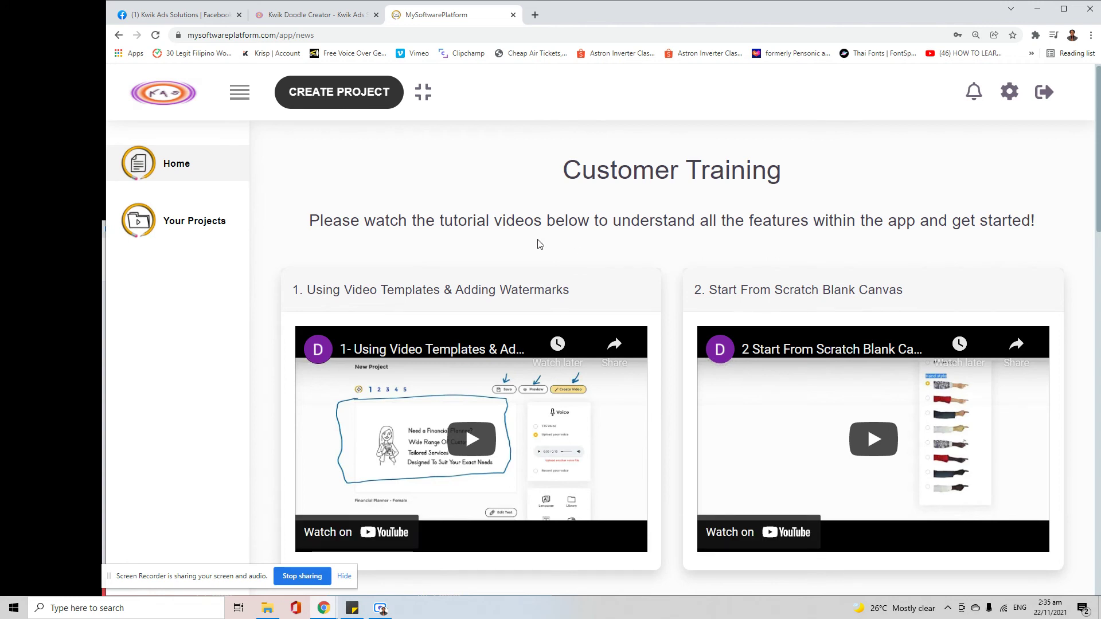
- Return to the projects list and check the rendering progress of Beatriz Farm Lots
click(210, 230)
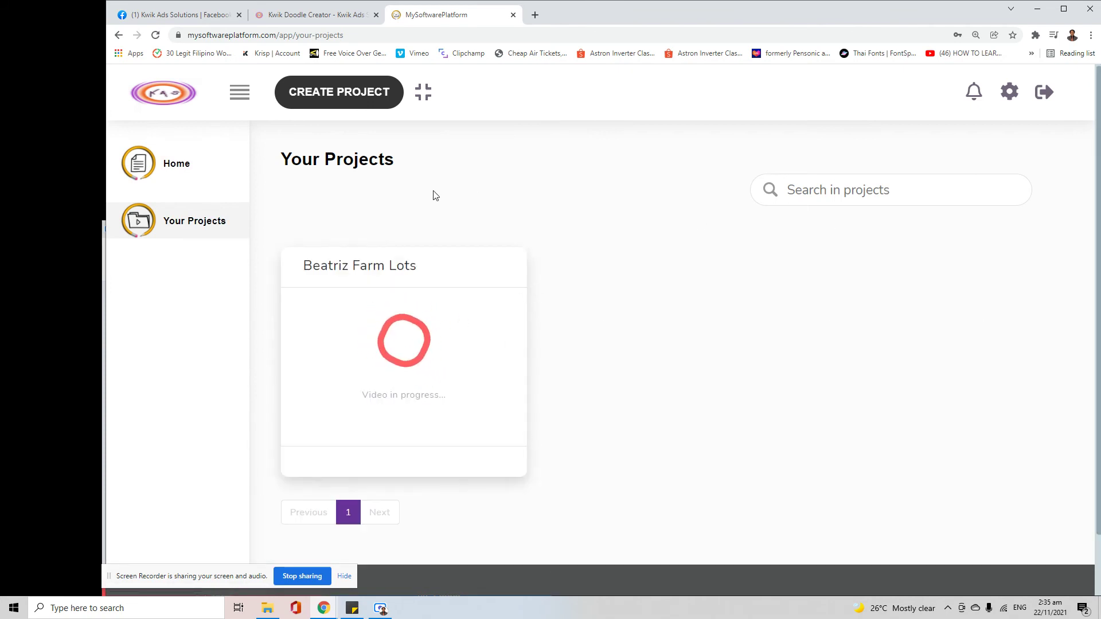
scroll(481, 272, down, 1)
scroll(480, 271, down, 1)
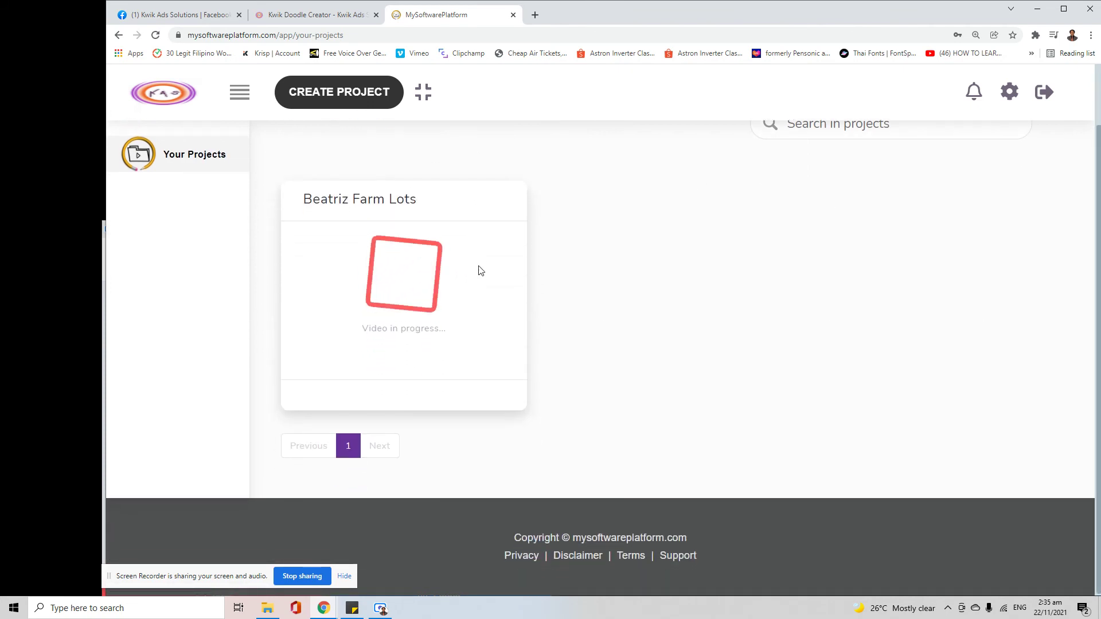
scroll(481, 273, up, 2)
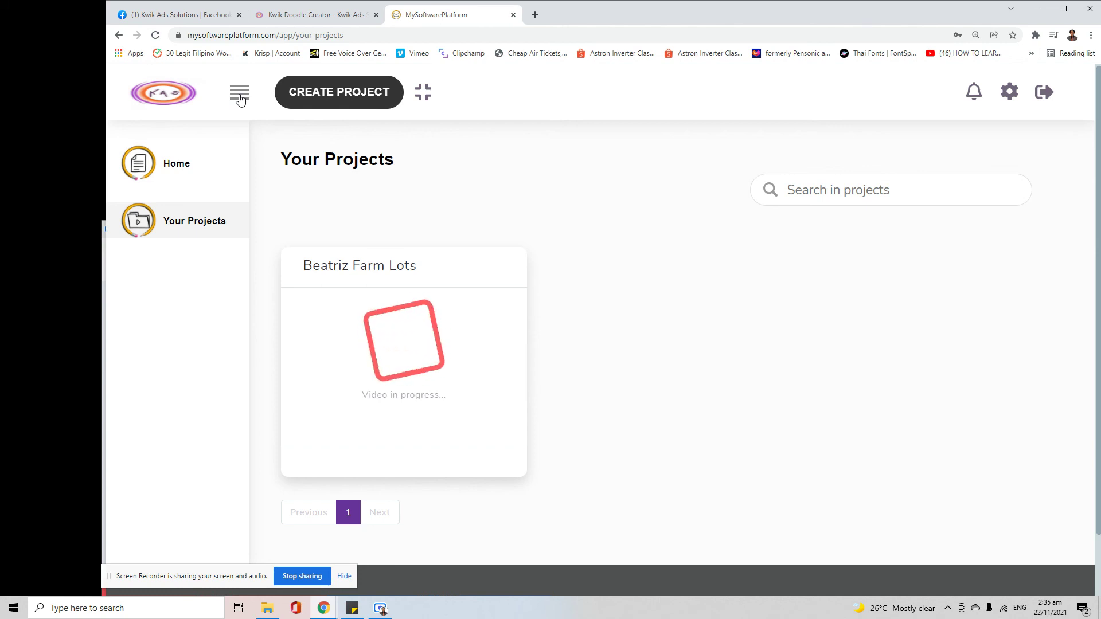
- Browse the Customer Training tutorial videos on the home page, including those on translation, the media library and text to speech
click(193, 169)
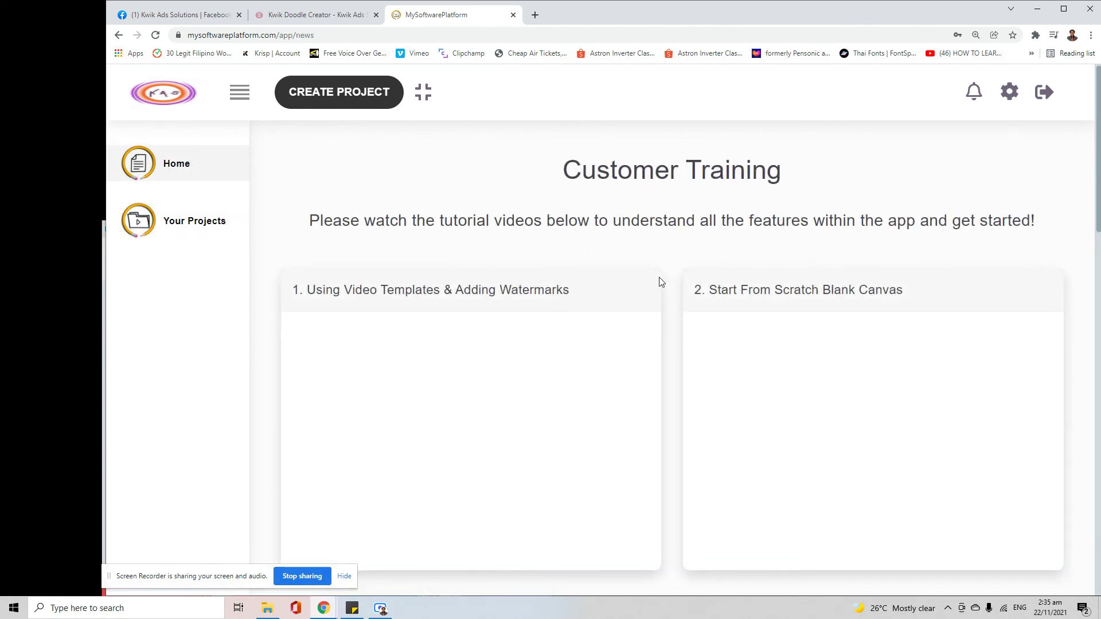
scroll(659, 275, down, 4)
scroll(659, 274, down, 3)
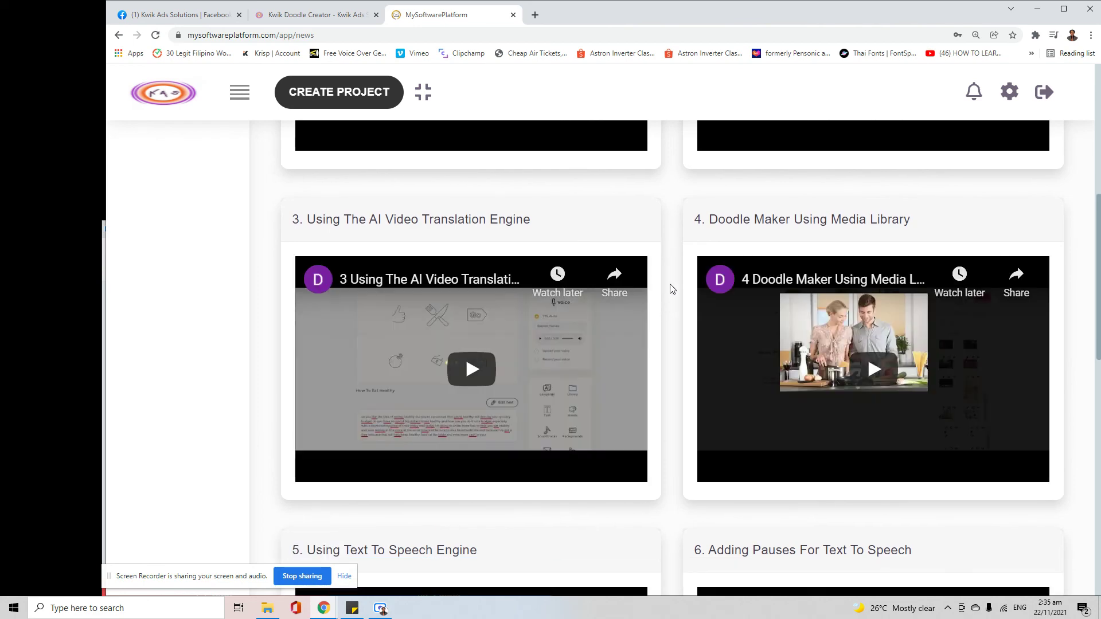
scroll(671, 287, down, 2)
scroll(674, 285, up, 1)
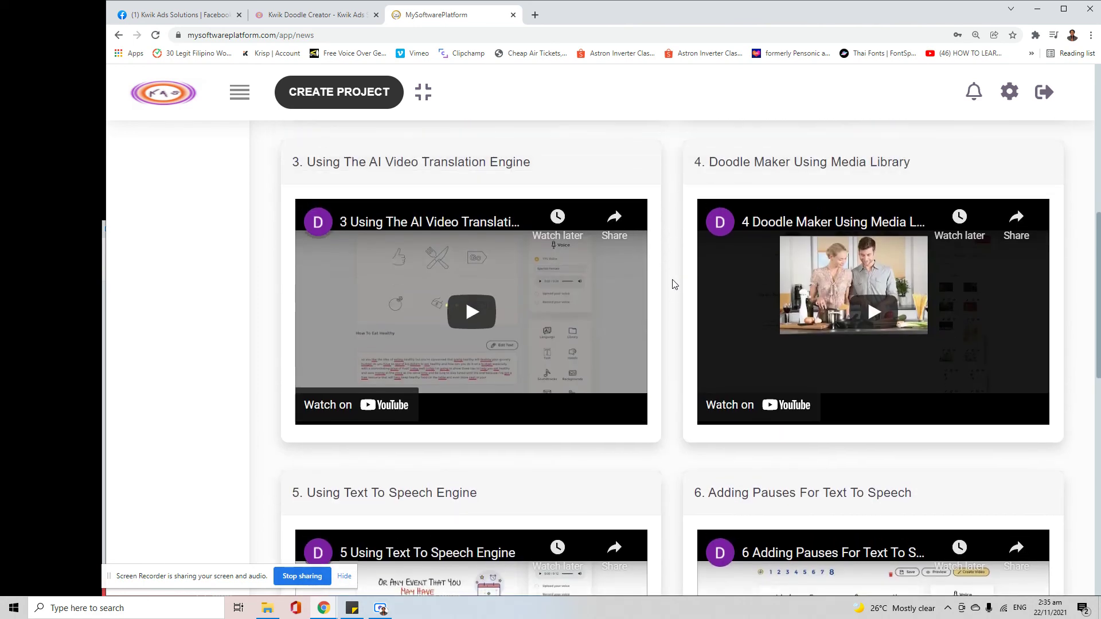
scroll(674, 285, down, 3)
scroll(670, 343, up, 4)
scroll(671, 343, up, 5)
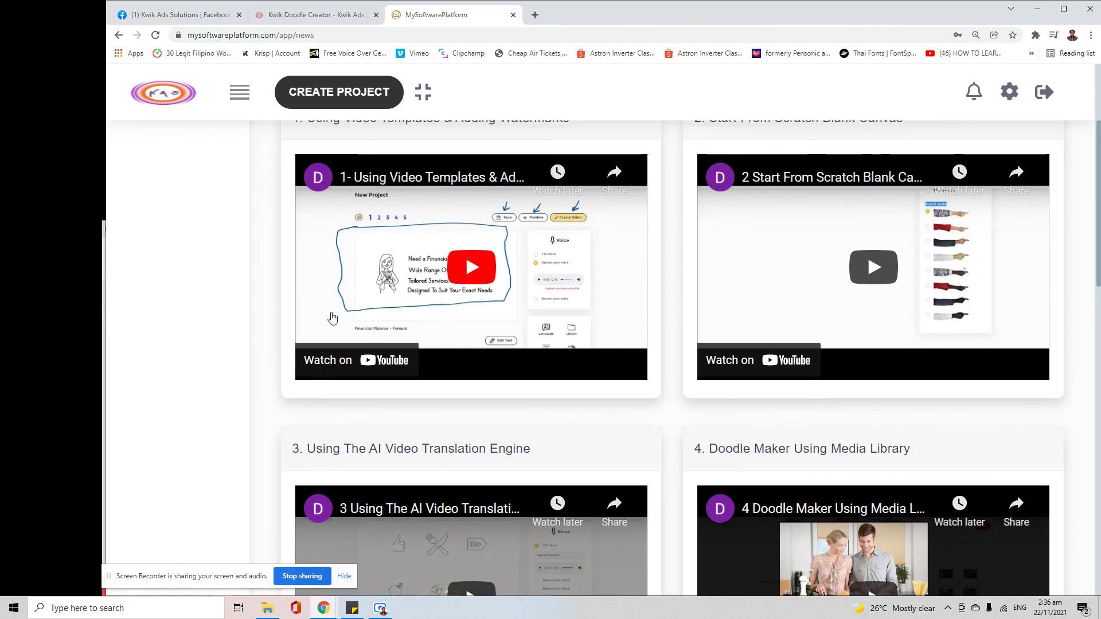
- Play the start of the tutorial on using video templates and adding watermarks, and pause it
click(335, 264)
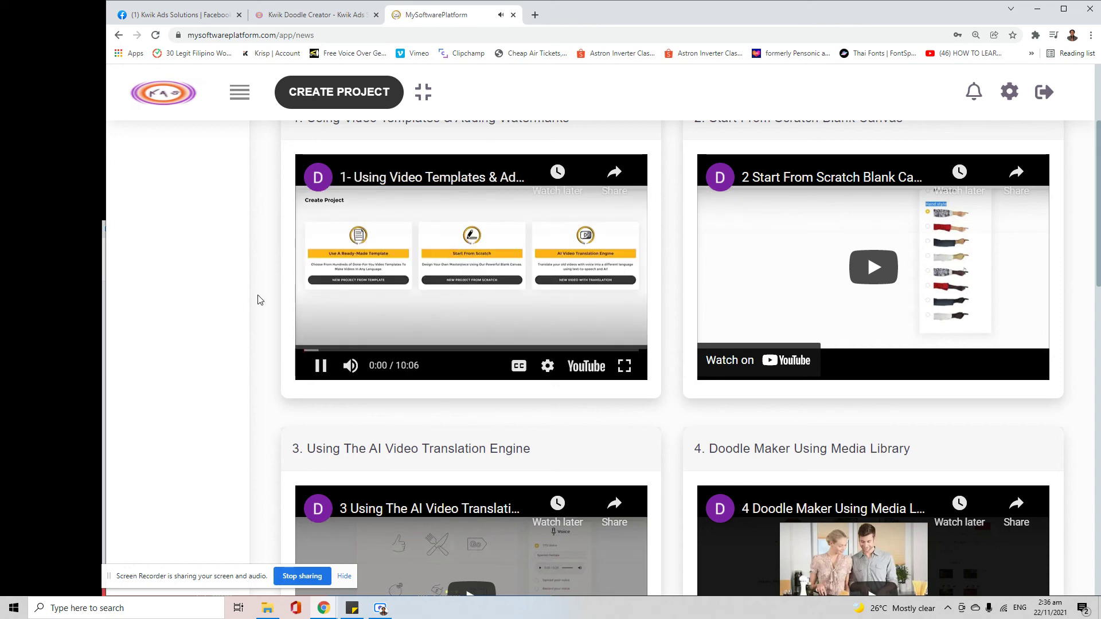
scroll(272, 331, up, 2)
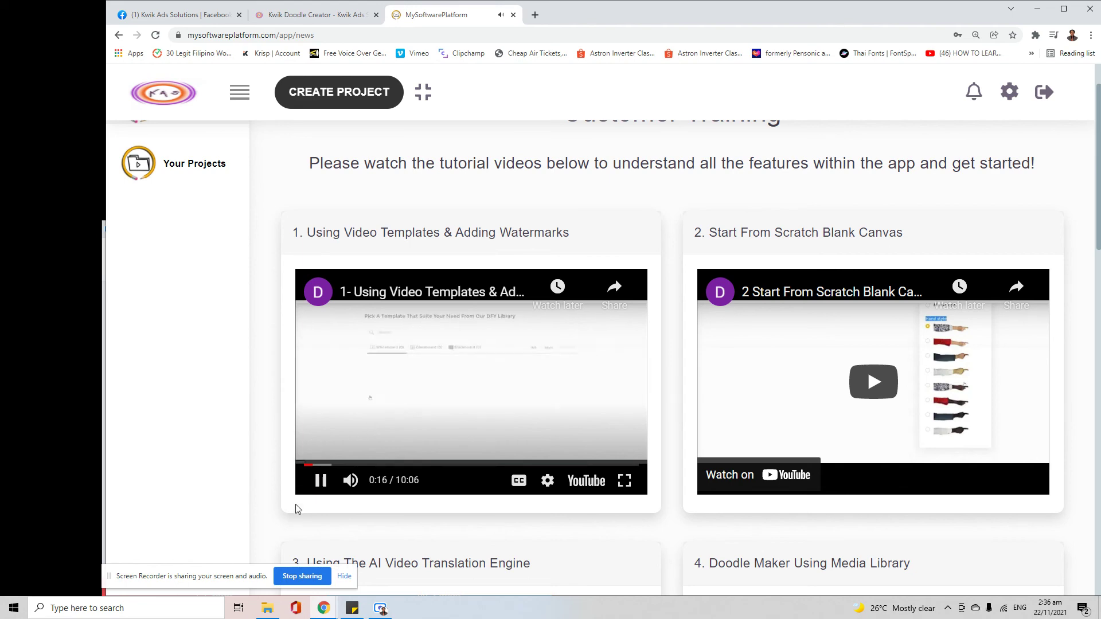
click(321, 480)
- Play about the first minute of the AI Video Translation Engine tutorial and pause it
scroll(268, 432, down, 7)
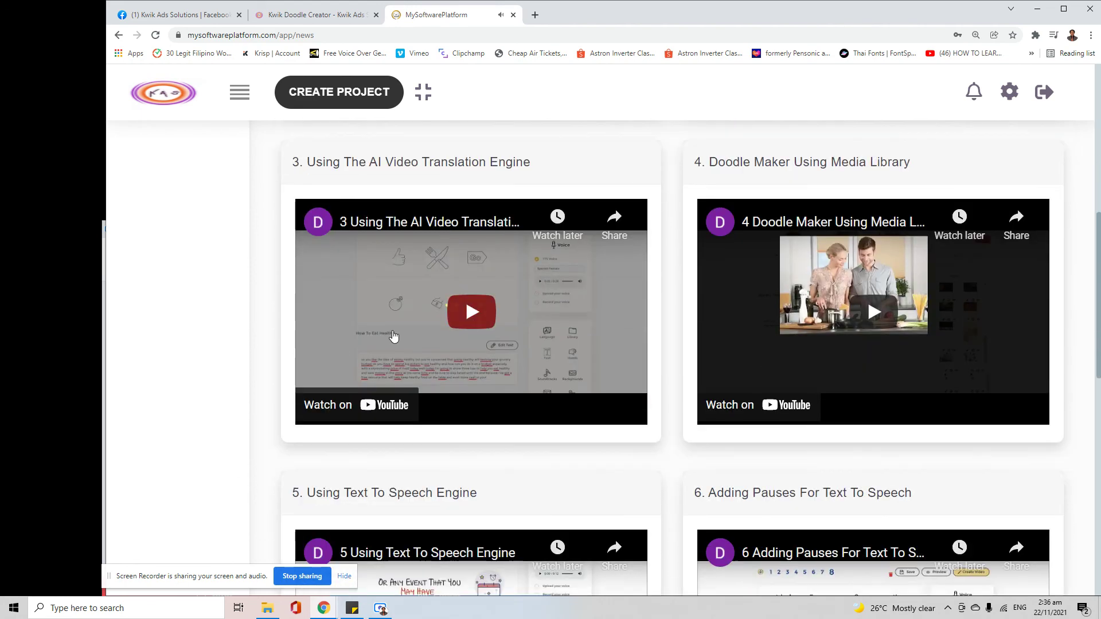
click(482, 313)
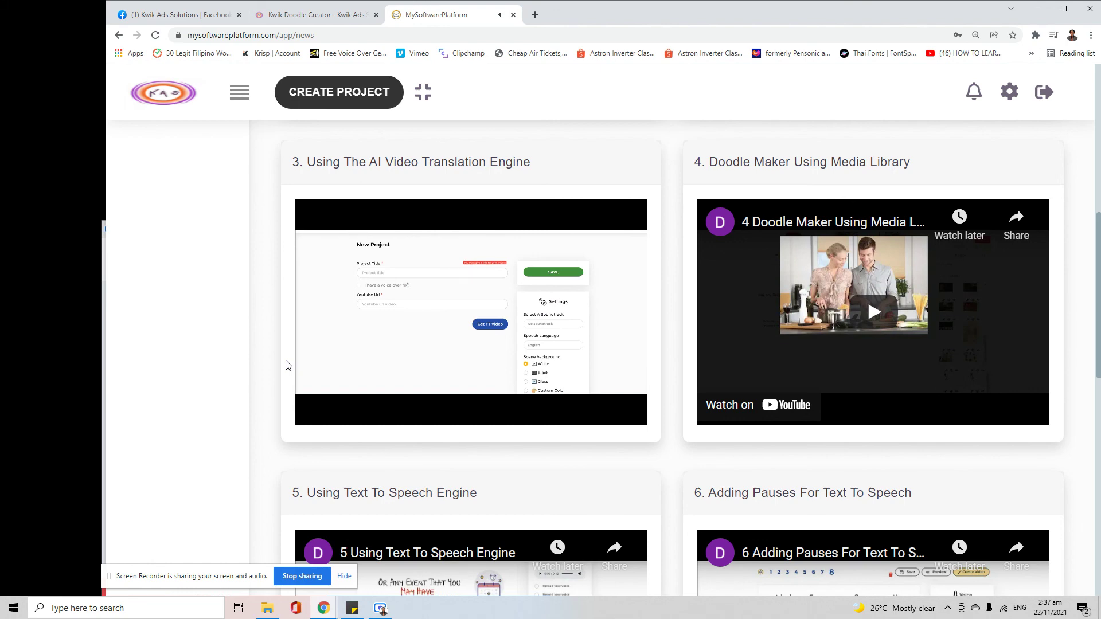
click(321, 410)
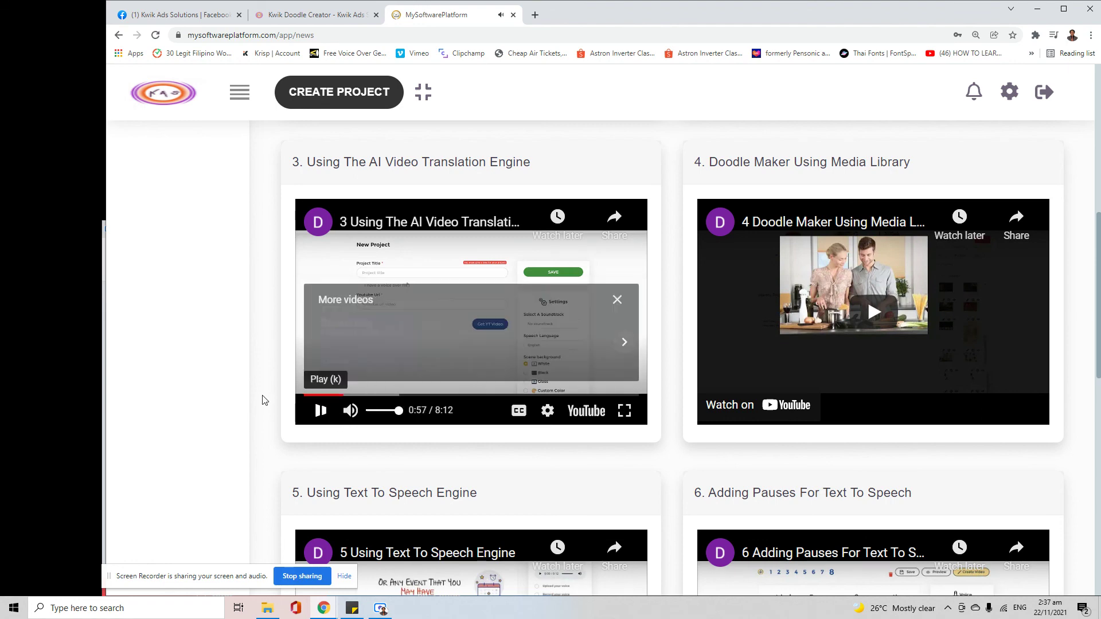
- Return to the projects list and download the rendered Beatriz Farm Lots video
scroll(244, 352, up, 8)
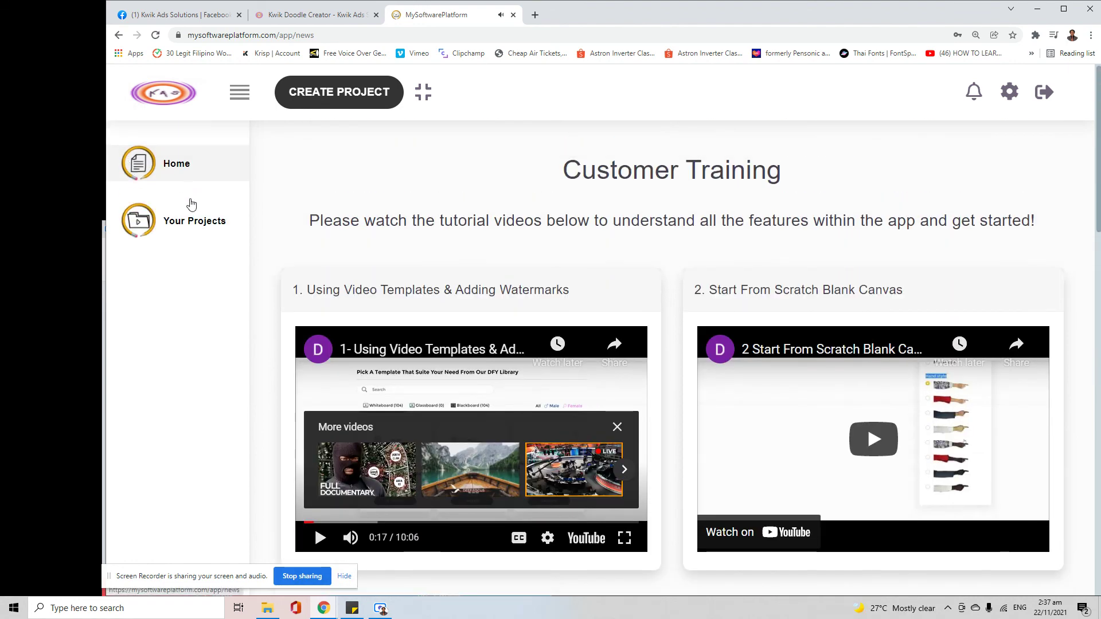
click(177, 225)
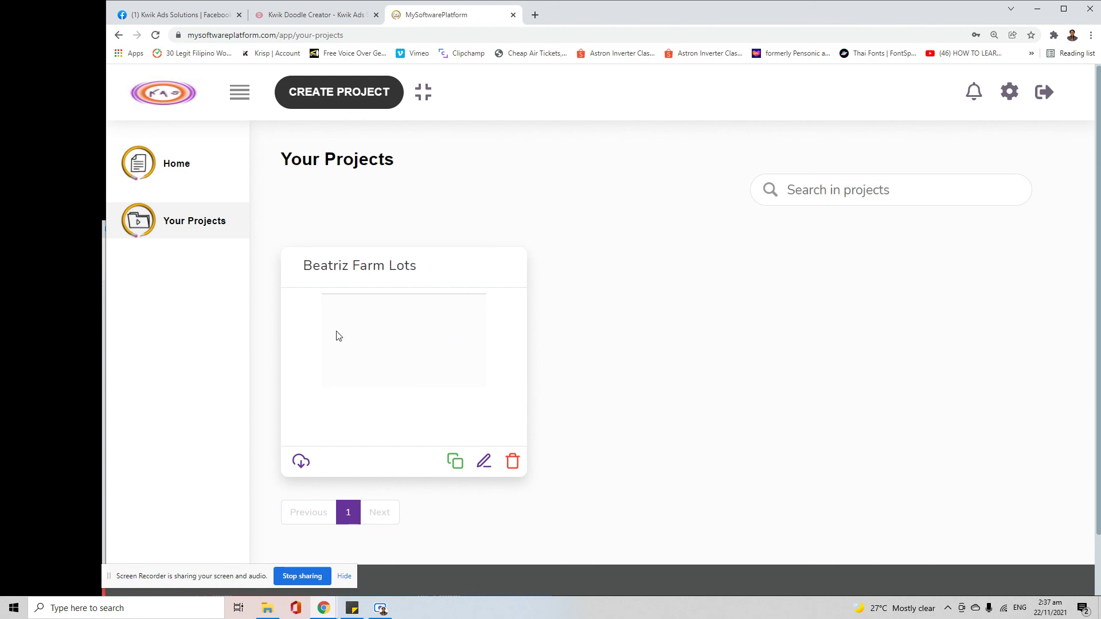
click(301, 465)
click(301, 462)
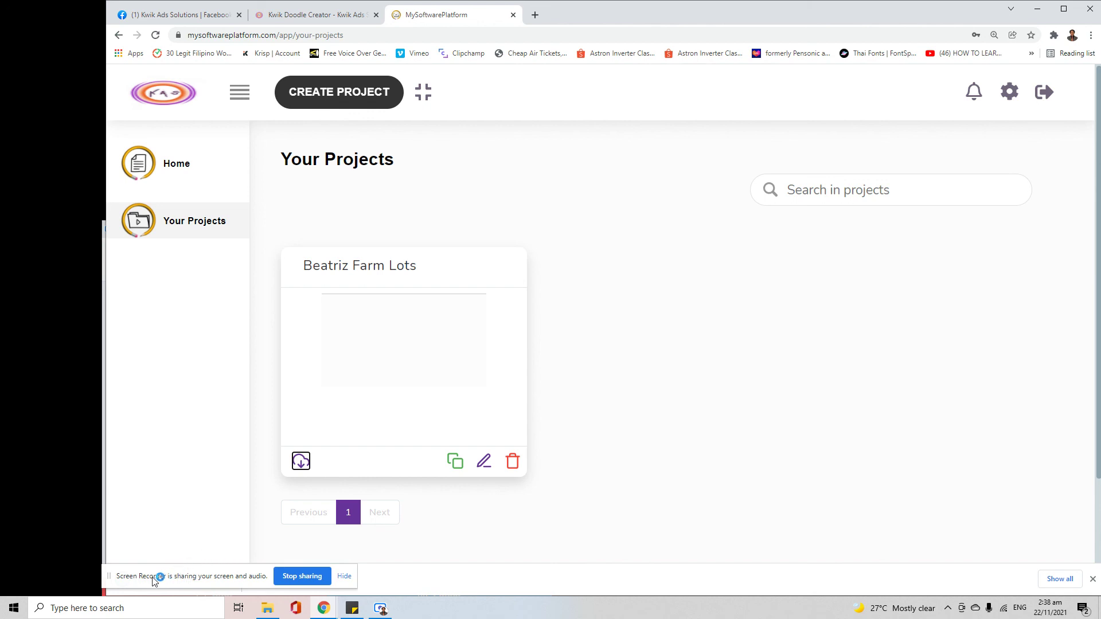
- Move the screen-sharing bar aside, play the downloaded video-211311.mp4 in VLC media player and raise its volume to 120%
drag(125, 581, 286, 580)
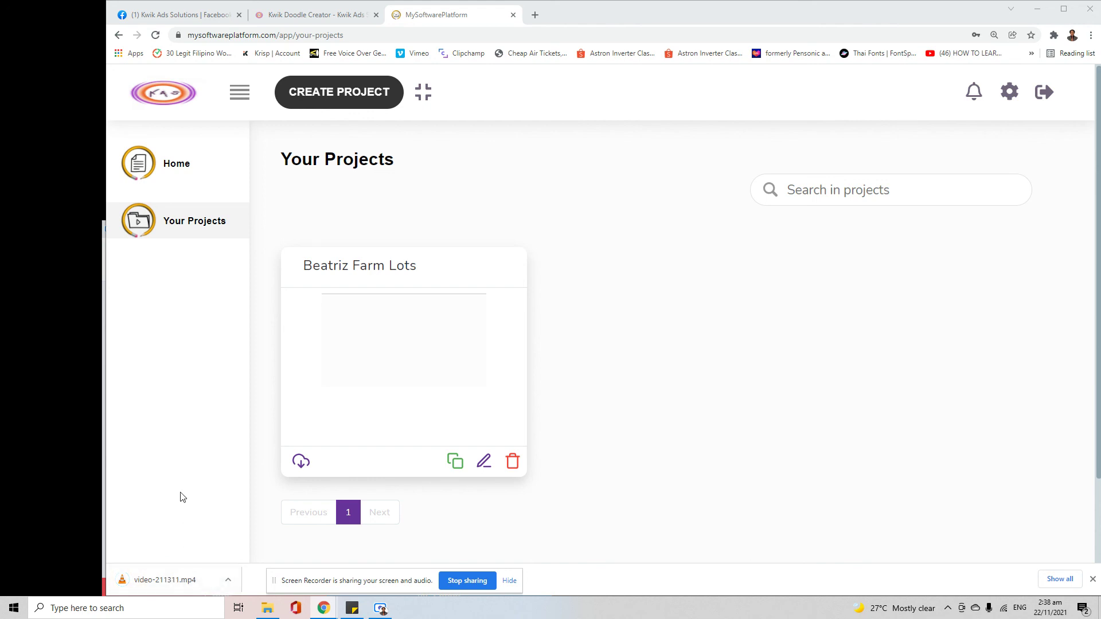
click(195, 575)
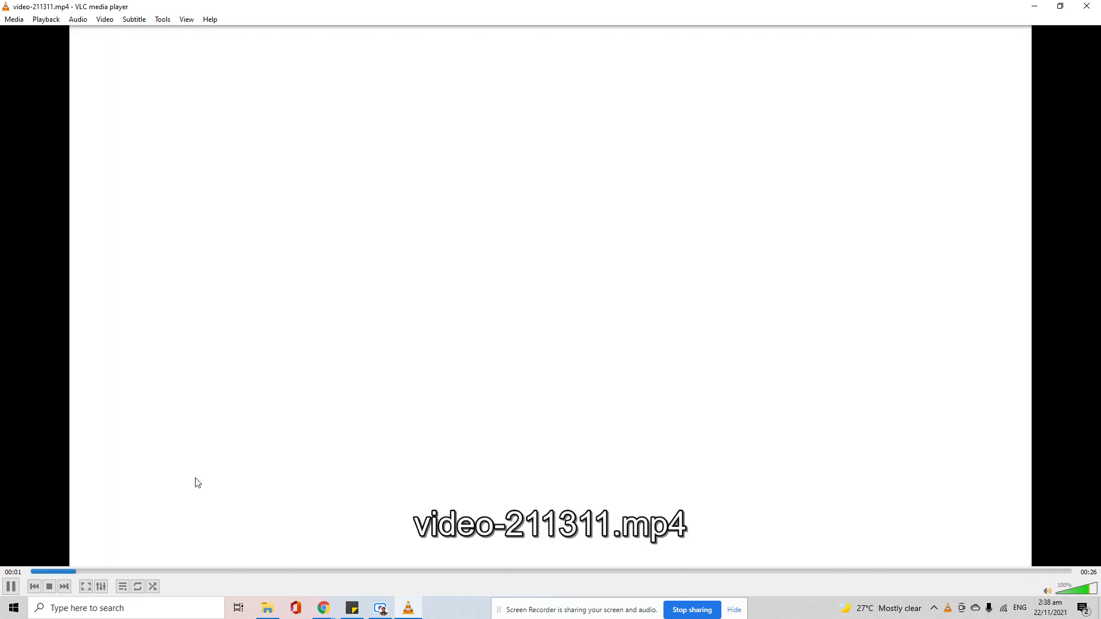
scroll(196, 483, up, 2)
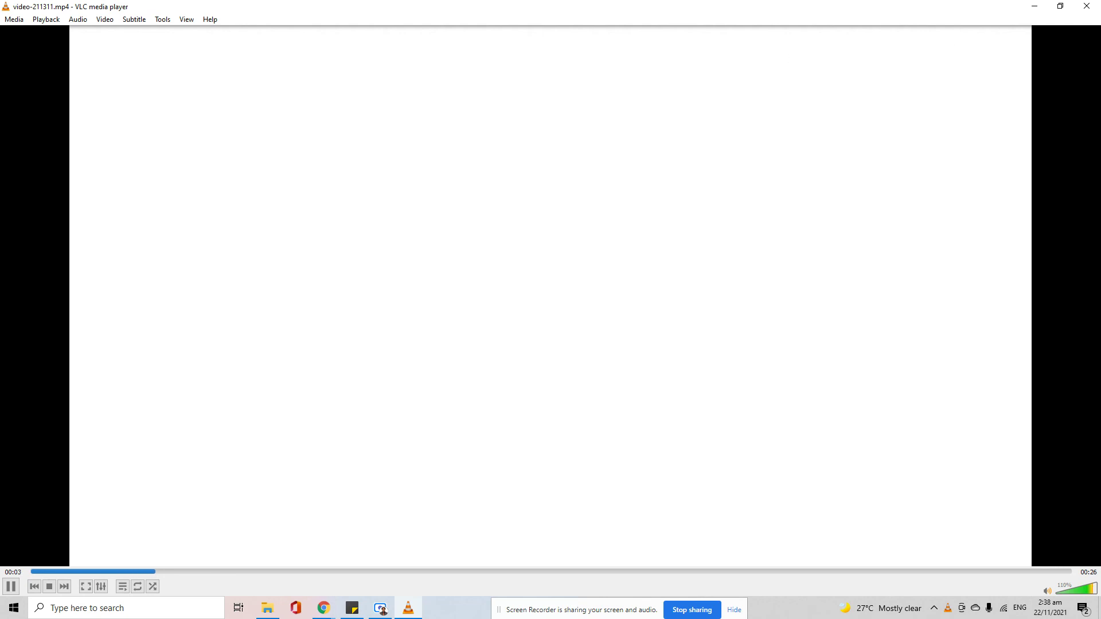
scroll(147, 485, up, 3)
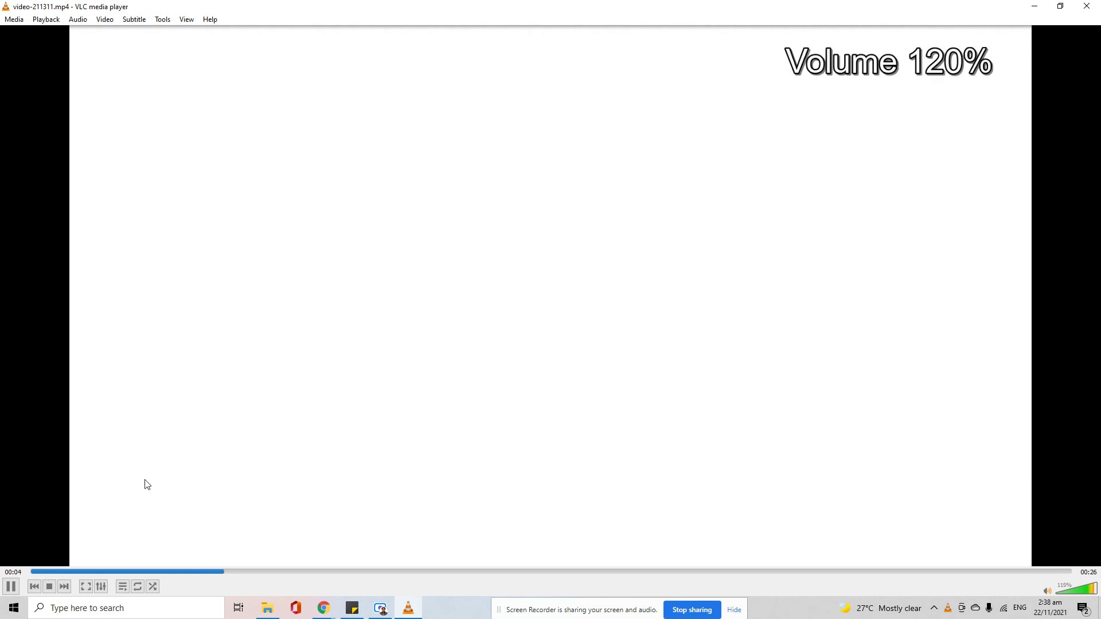